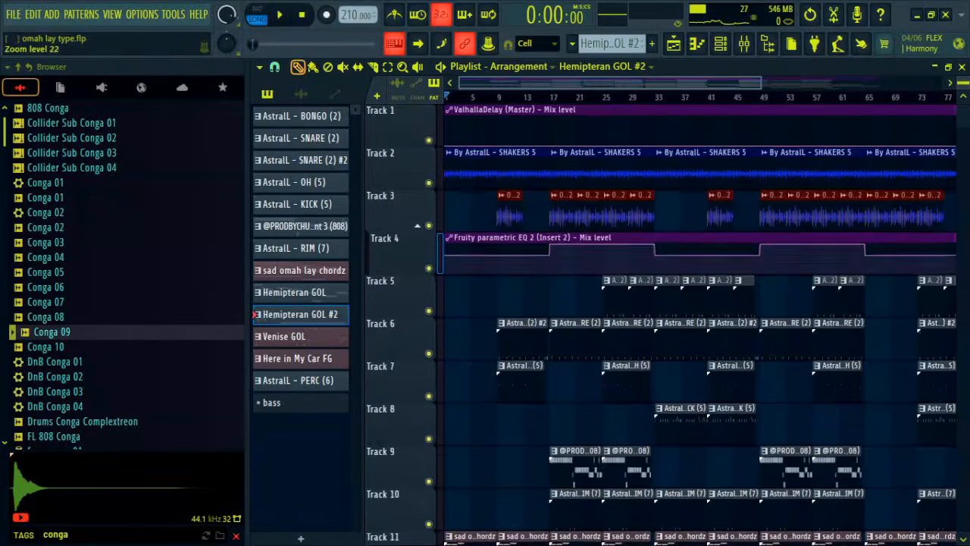
- Inspect the effect chains on the mixer's Insert 2 and PRE-MASTER tracks
scroll(508, 100, "down", 1)
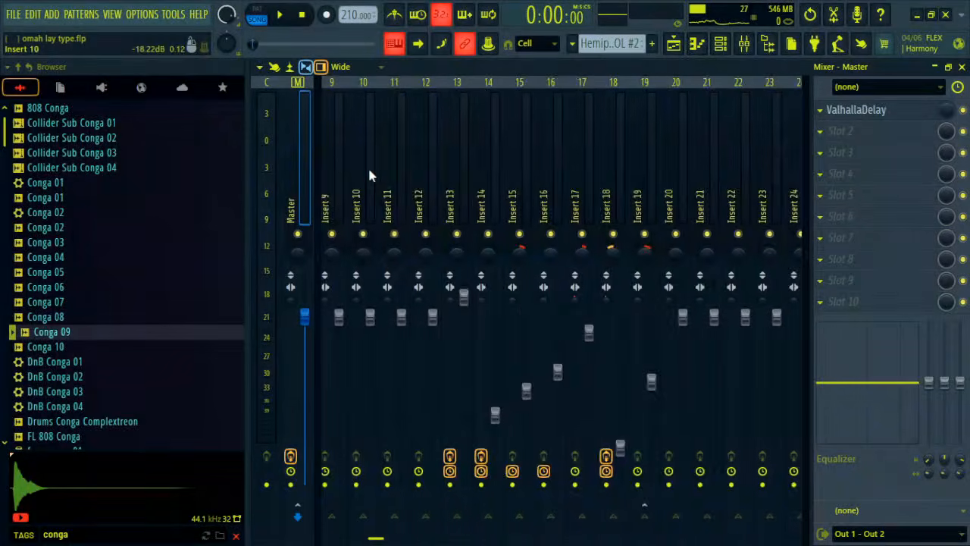
scroll(369, 176, "up", 4)
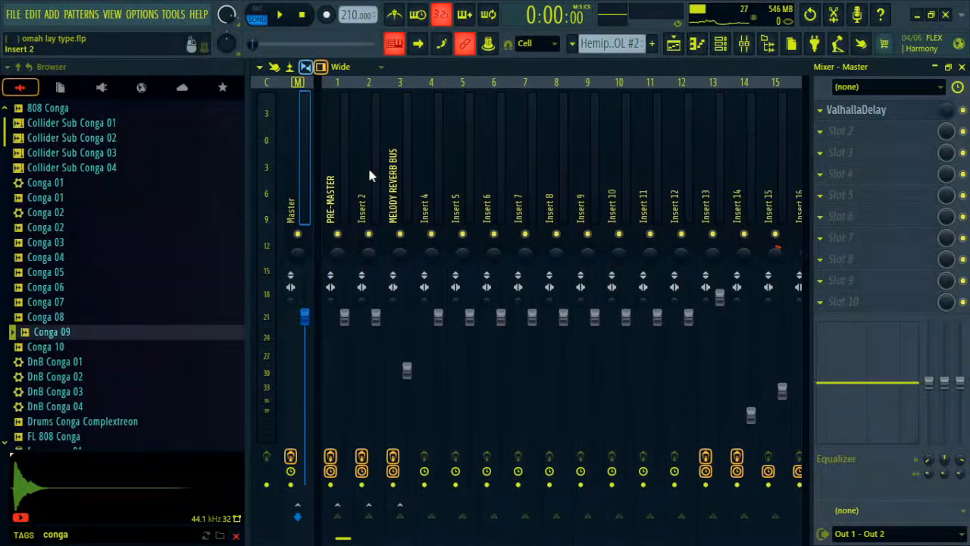
left_click(396, 185)
left_click(358, 193)
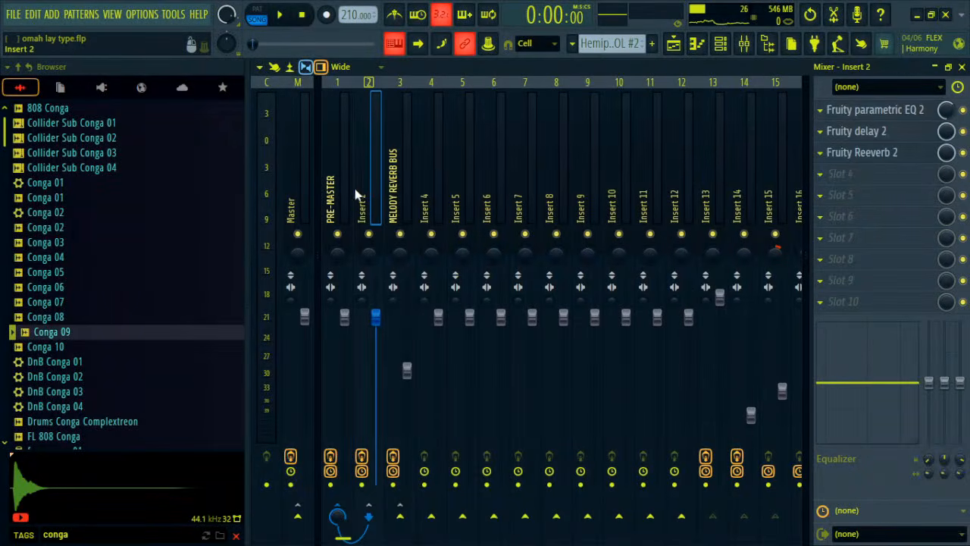
left_click(329, 193)
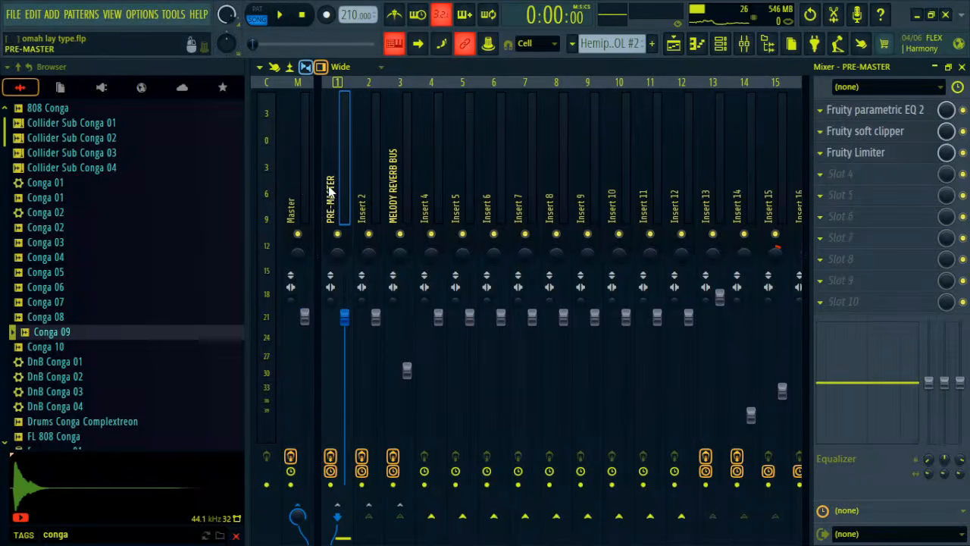
- Search the browser for "bundlebybundle" and expand the BundlebyBundle Mixing Kit folder with the playlist displayed
left_click(236, 535)
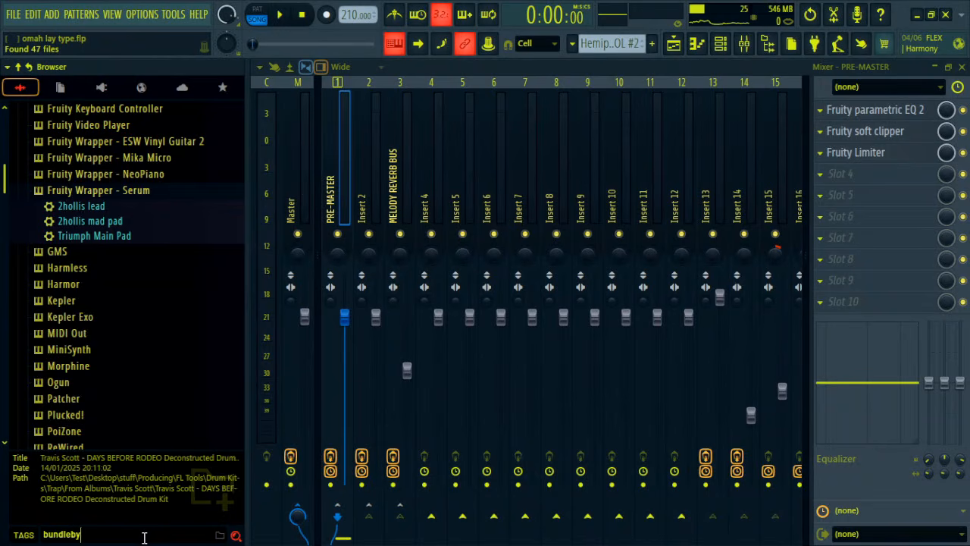
key("Return")
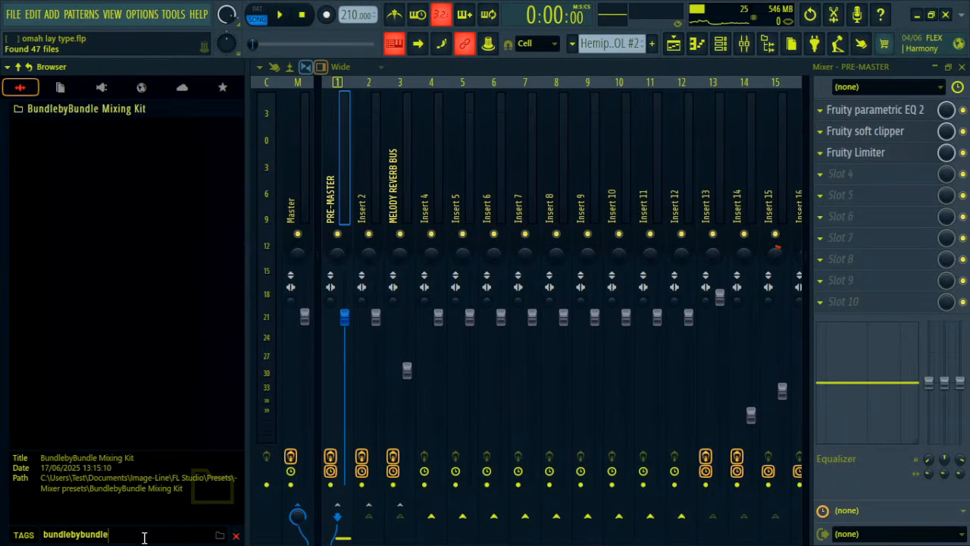
left_click(673, 44)
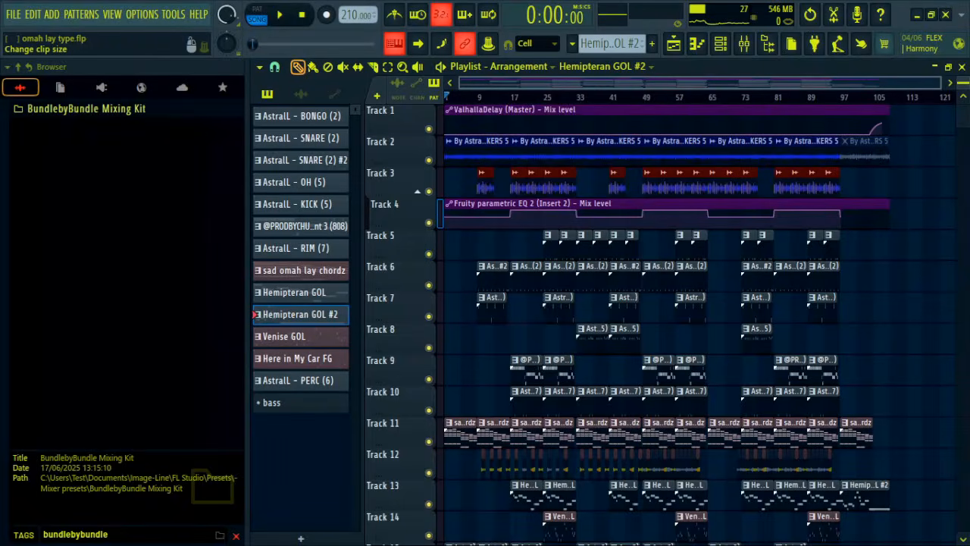
scroll(957, 82, "down", 2)
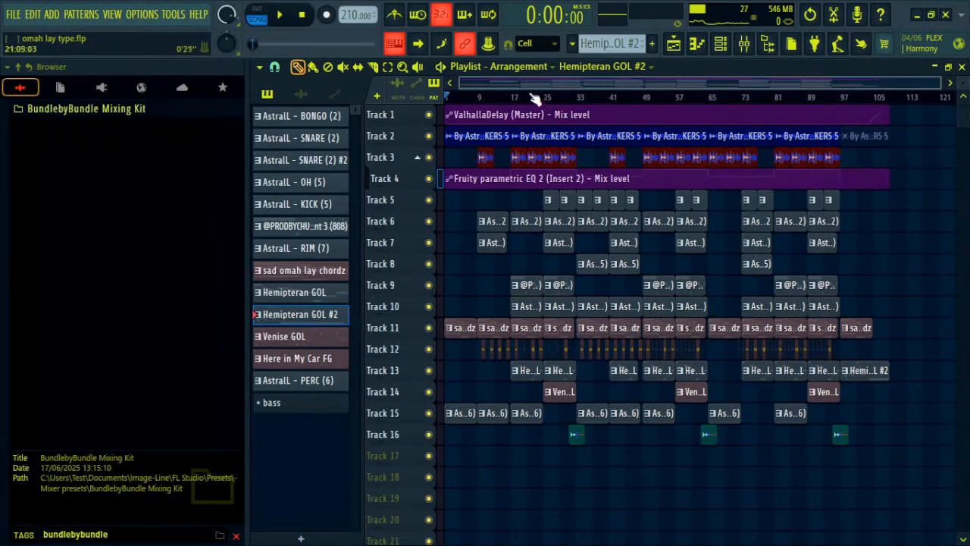
left_click(152, 110)
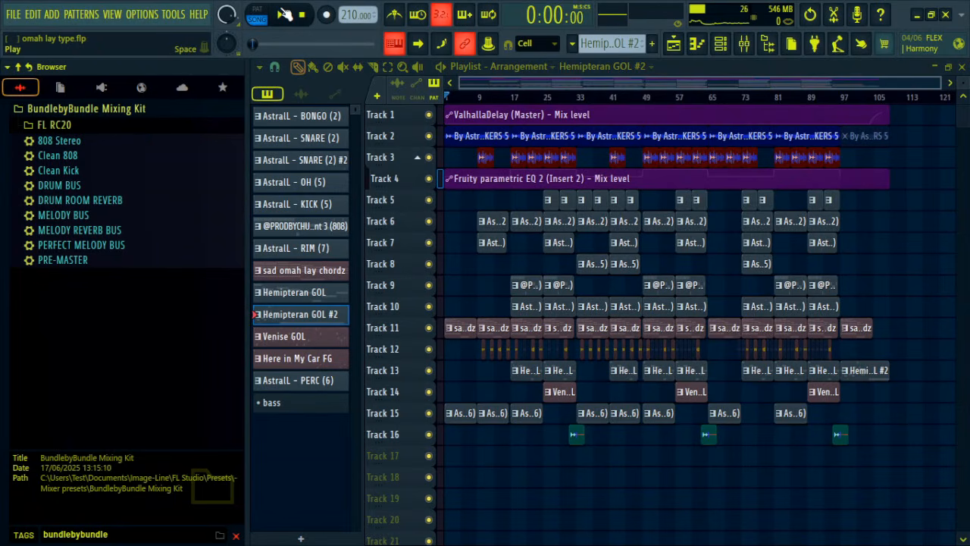
- Play back the arrangement from the beginning, stop it, and glance at the mixer before returning to the playlist
left_click(285, 15)
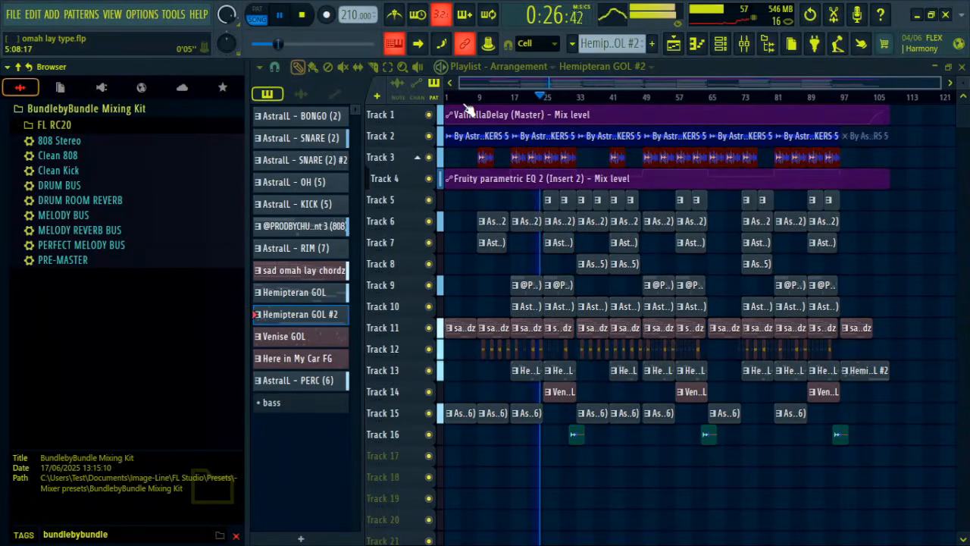
key("space")
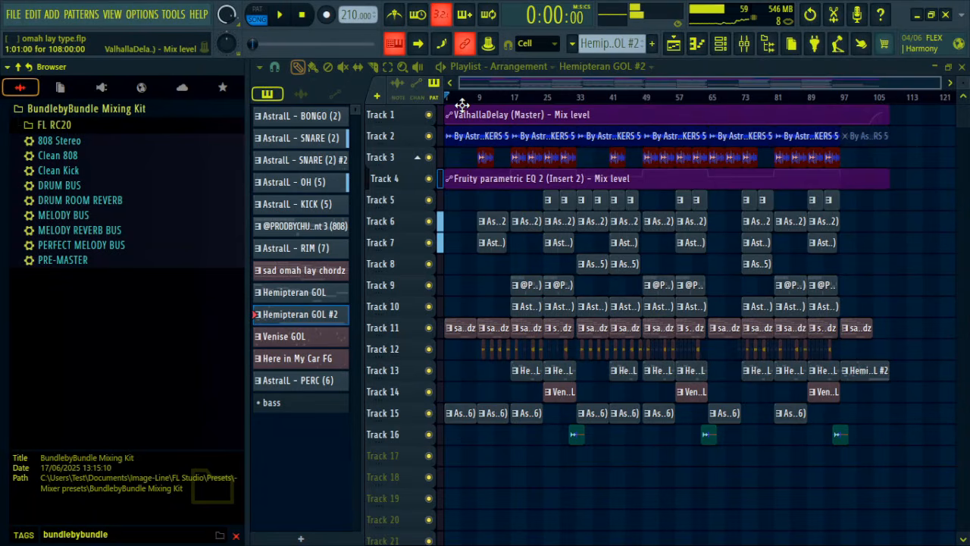
scroll(455, 102, "up", 4)
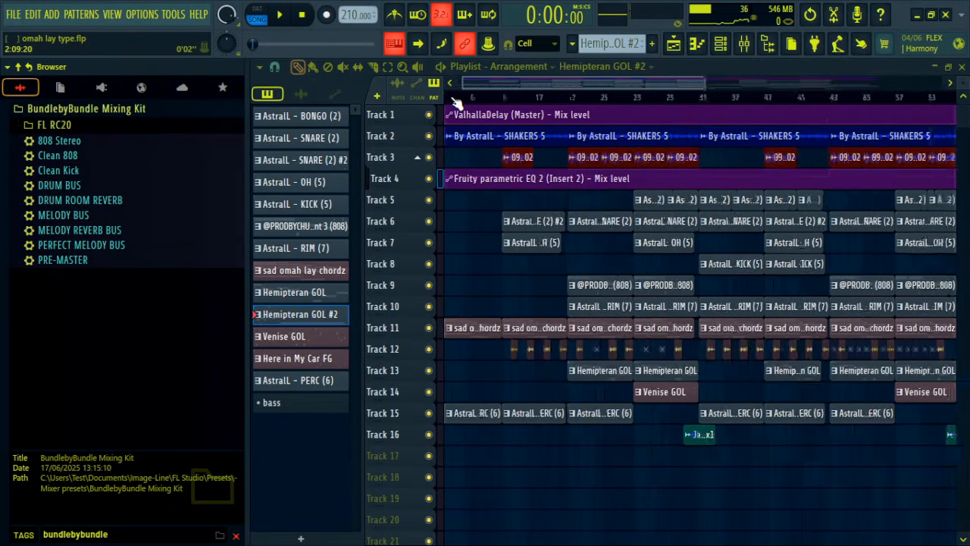
left_click_drag(962, 82, 962, 69)
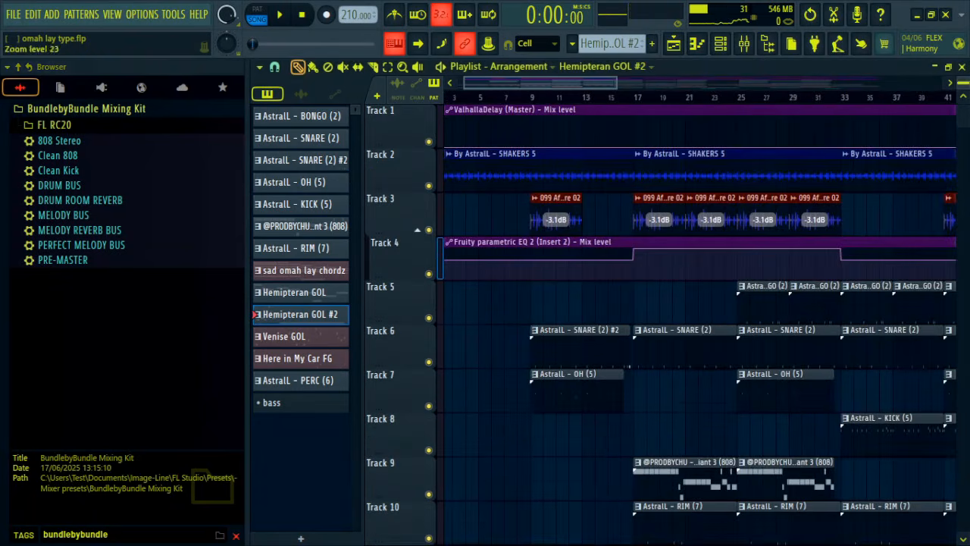
left_click(743, 45)
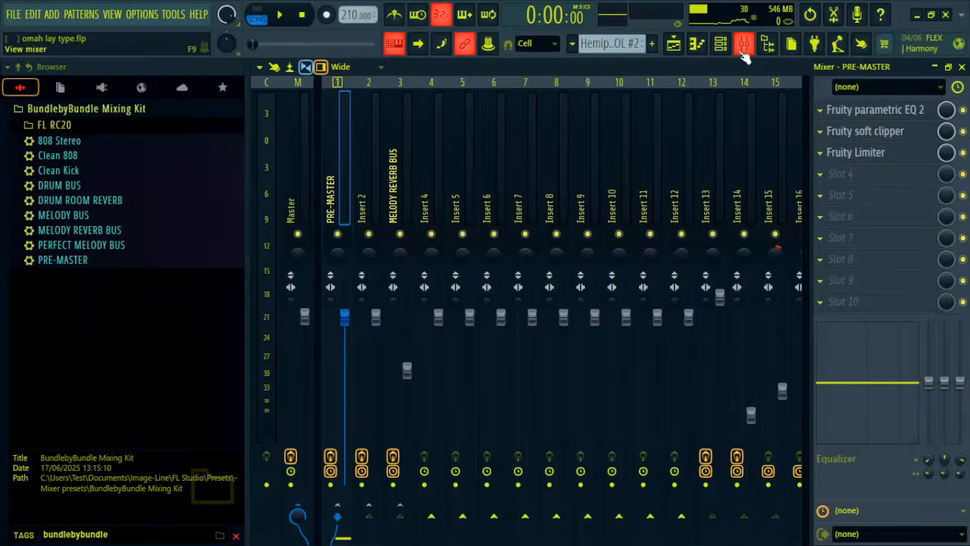
left_click(743, 50)
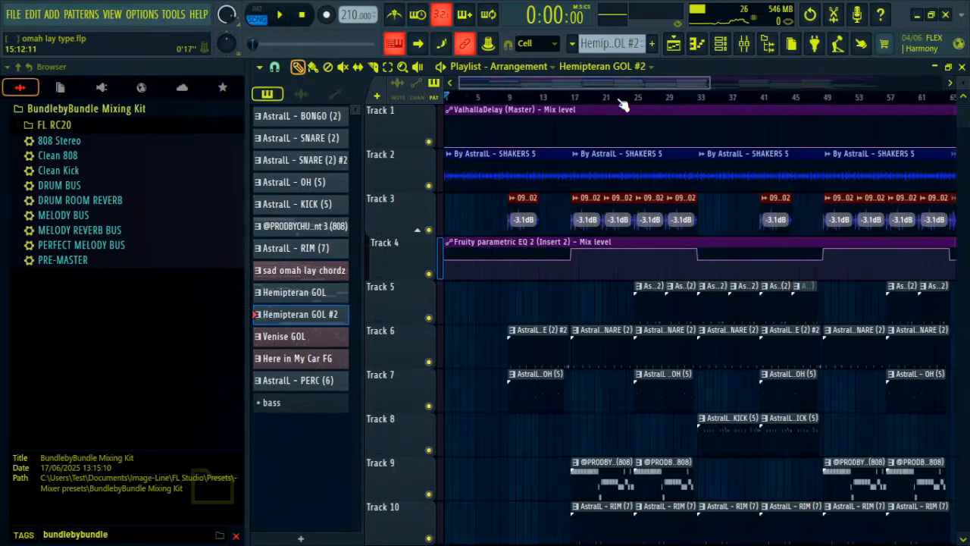
scroll(621, 105, "down", 4)
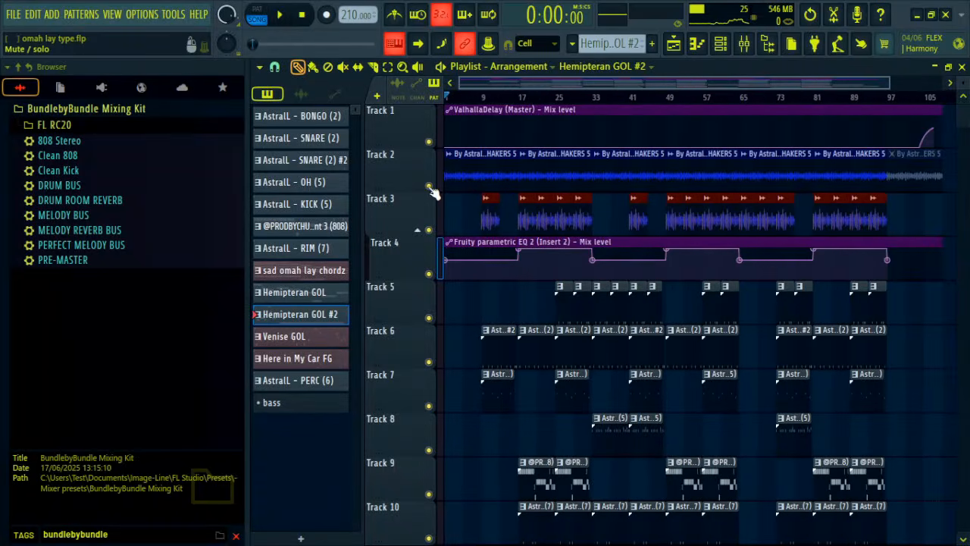
- Check the sample settings of the SHAKERS 5 clip on Track 2, and mute that track
double_click(464, 166)
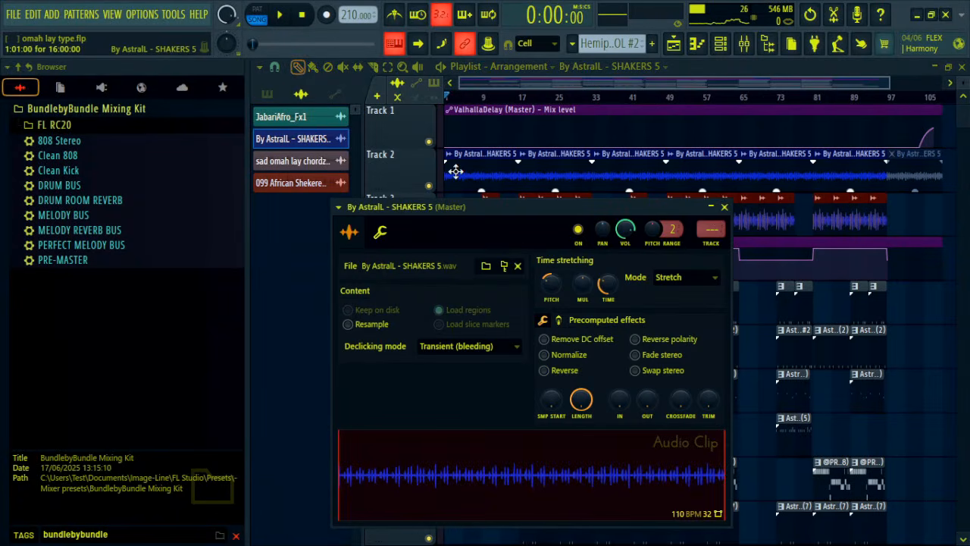
key("Escape")
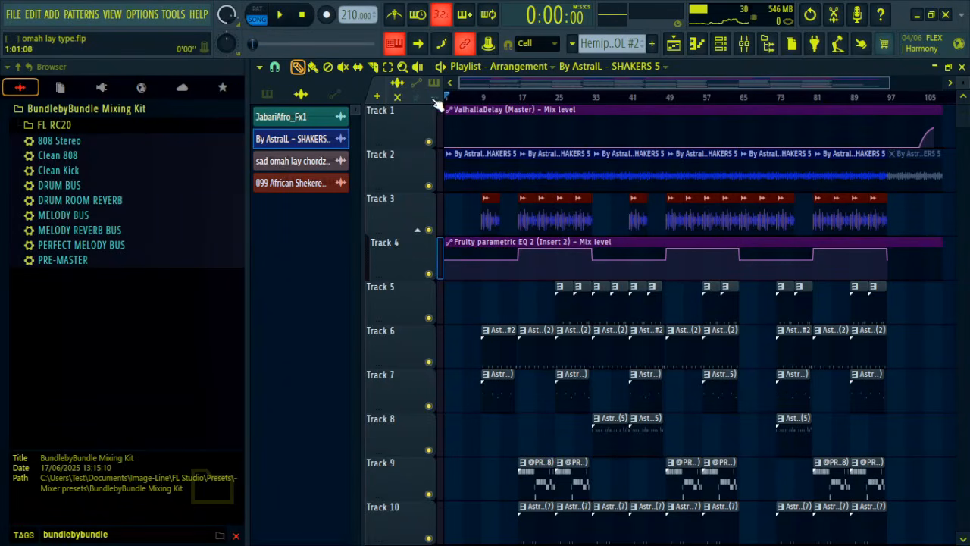
left_click(428, 186)
- Open the channel settings of the 099 African Shekere 02 clip on Track 3 and go to its mixer track, Insert 18
scroll(506, 99, "up", 3)
scroll(506, 99, "up", 1)
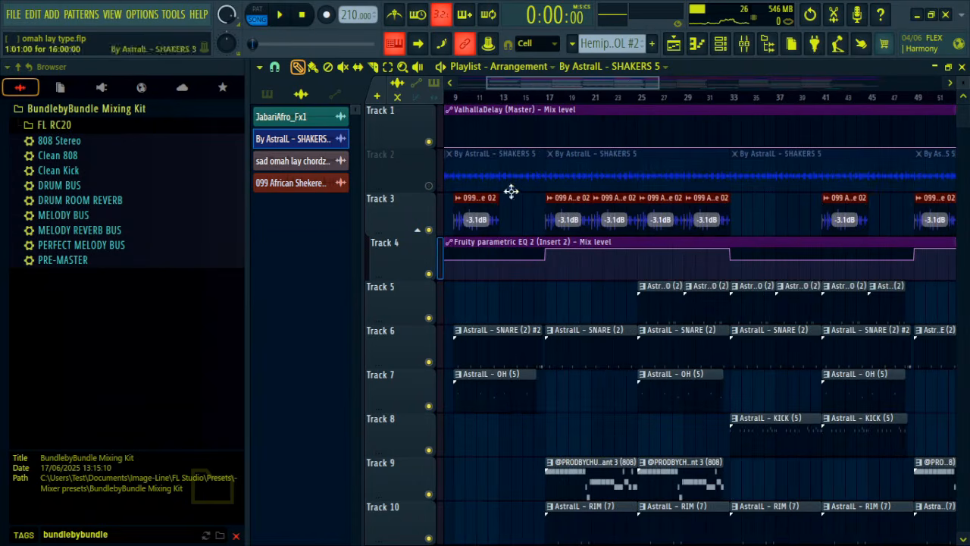
double_click(562, 206)
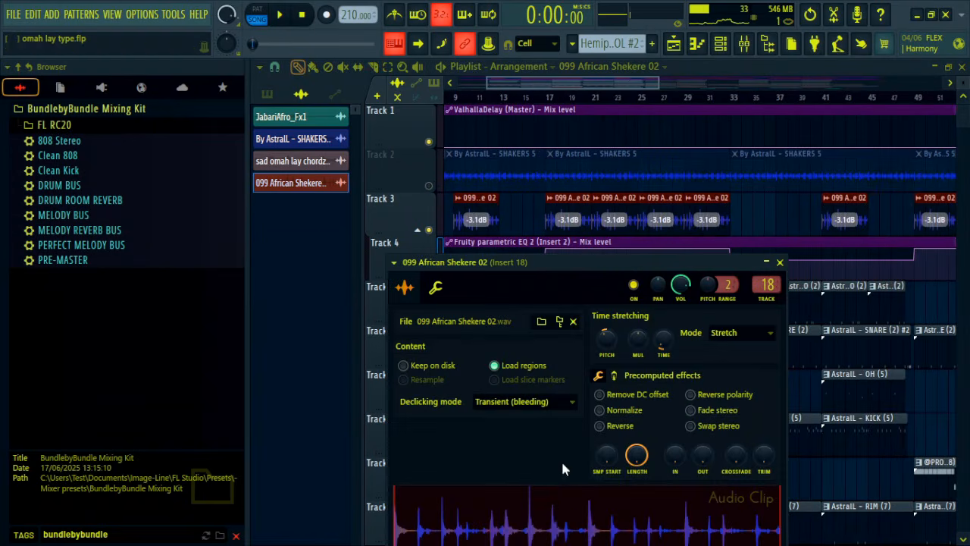
double_click(766, 286)
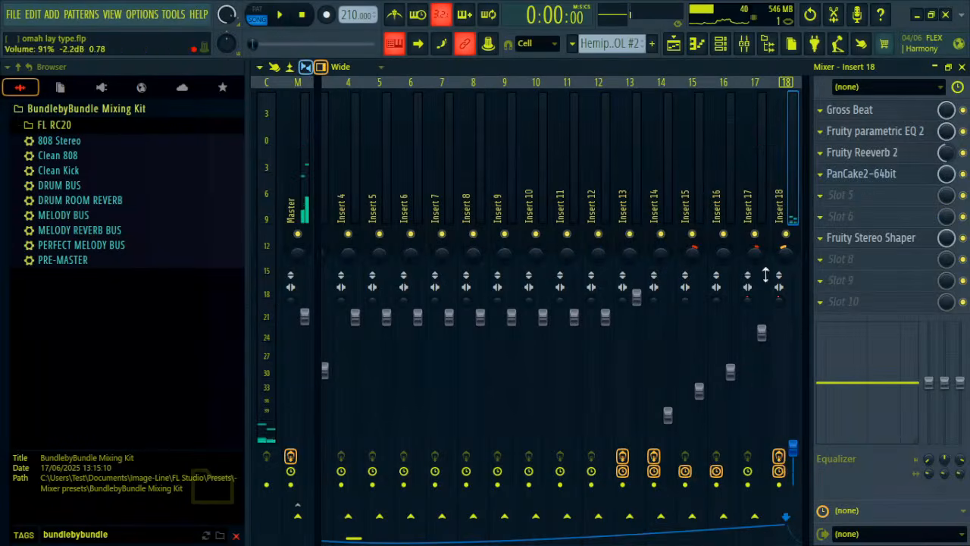
- Audition the African Shekere sample with Insert 18's effects bypassed, and re-enable the effects
left_click(781, 456)
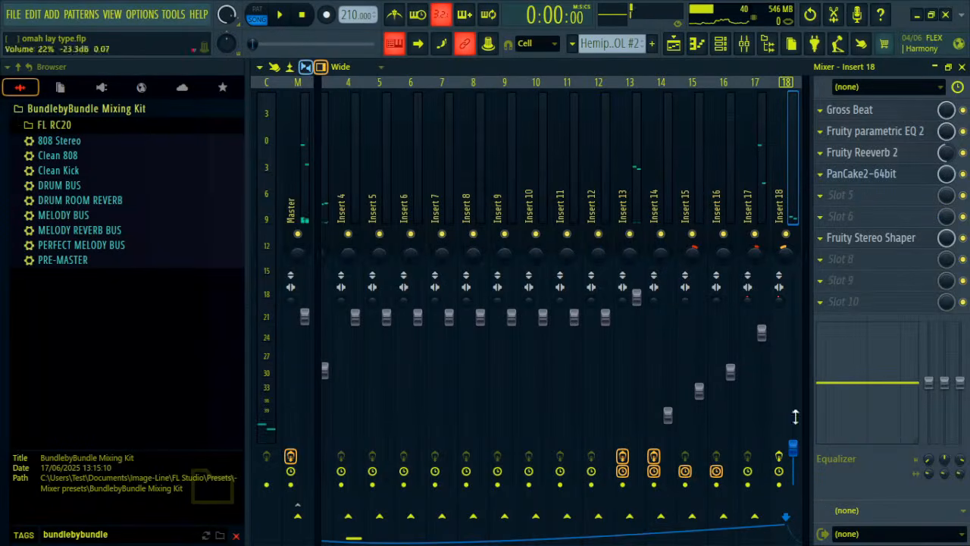
left_click(962, 68)
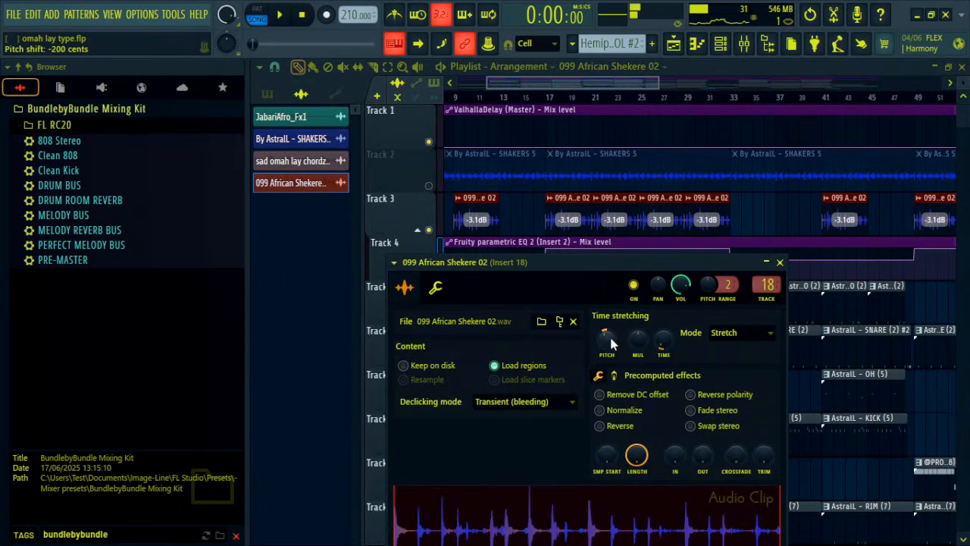
double_click(762, 282)
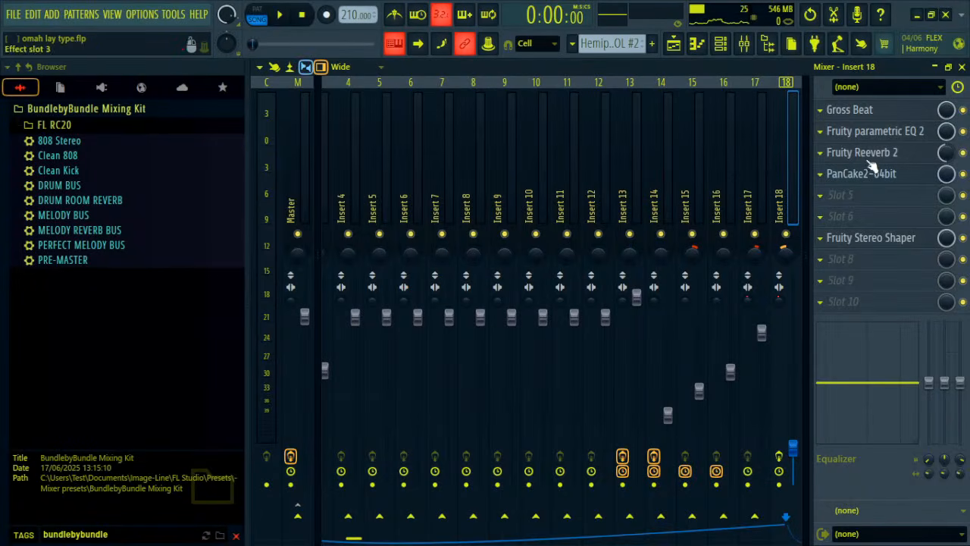
left_click(778, 456)
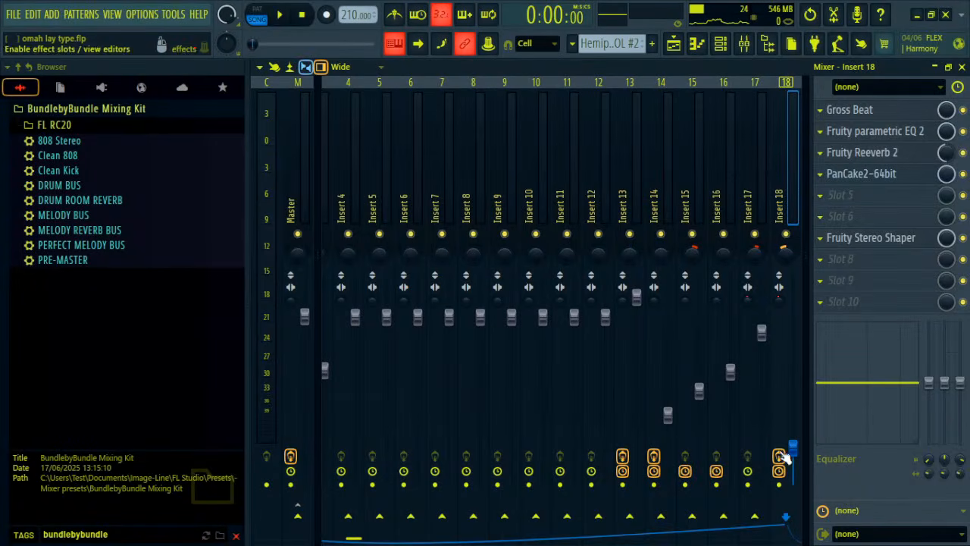
- Show Gross Beat on Insert 18 and bypass that insert's EQ, reverb, PanCake2 and Stereo Shaper effects
left_click(883, 111)
left_click_drag(658, 127, 596, 91)
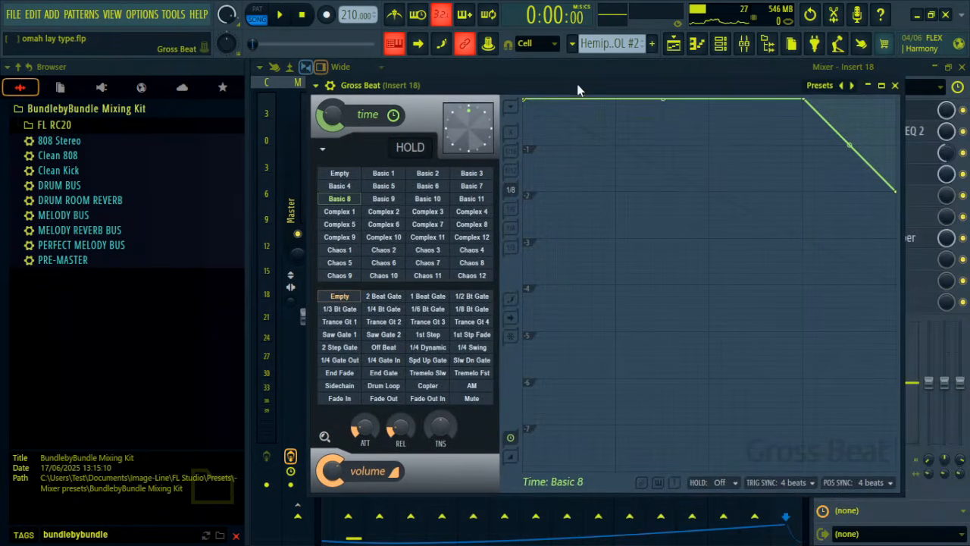
left_click(895, 85)
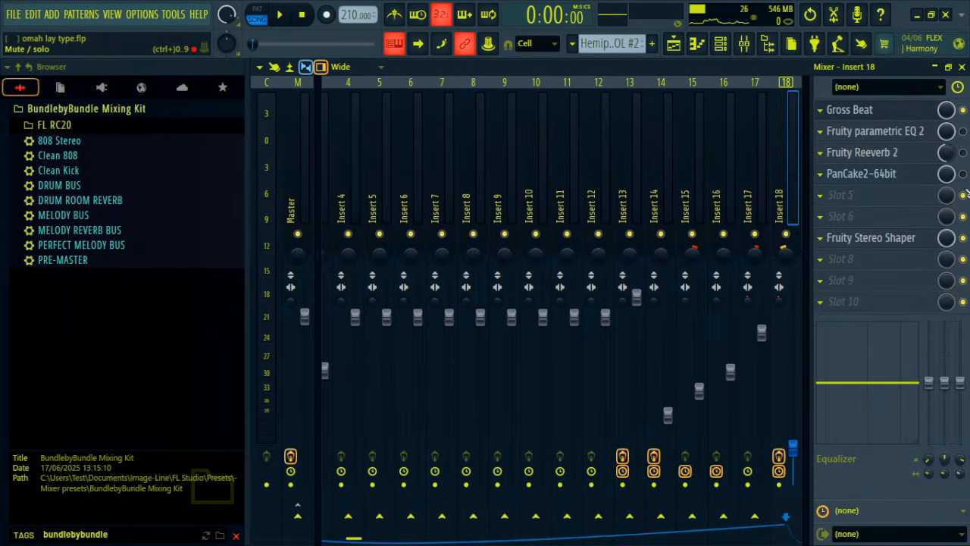
left_click(894, 111)
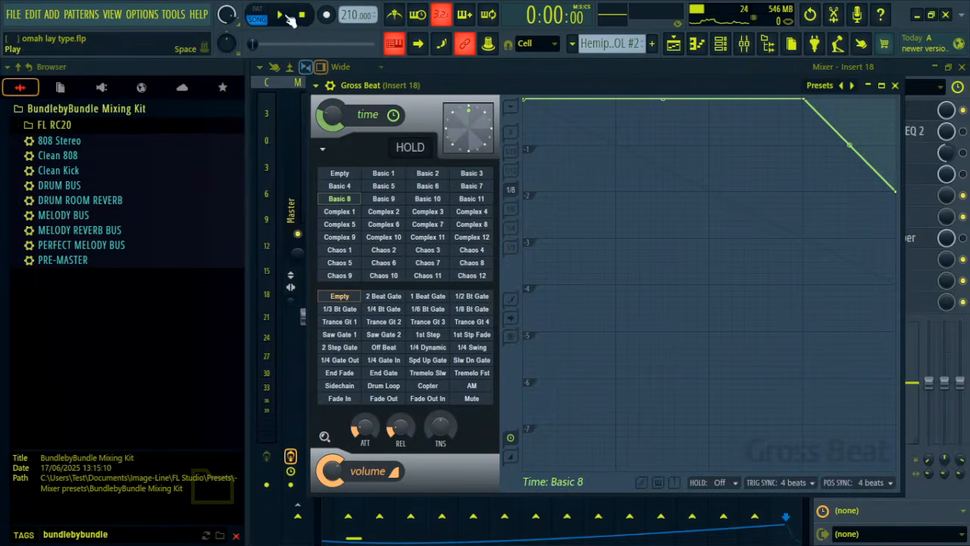
- Set Gross Beat's time mix to about 52% and briefly play the song
left_click_drag(331, 115, 340, 129)
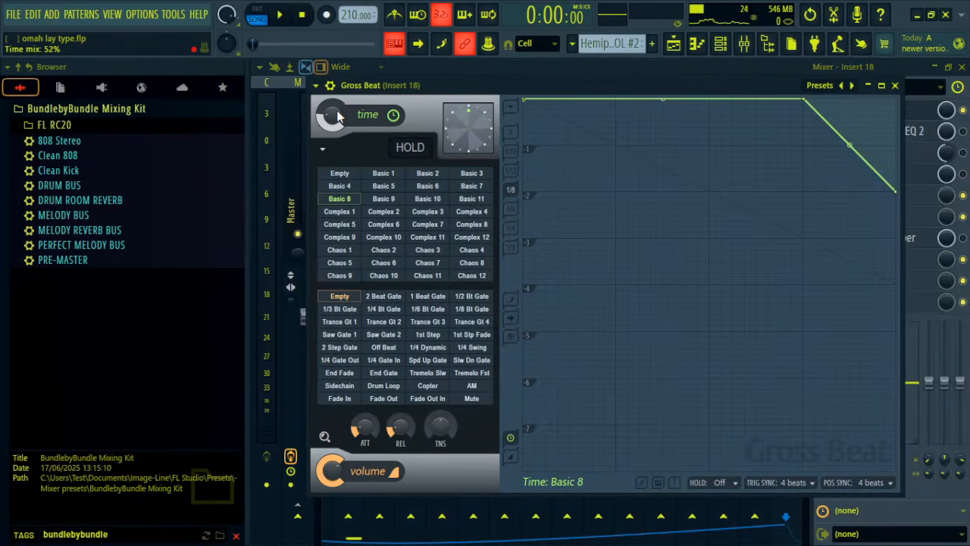
key("space")
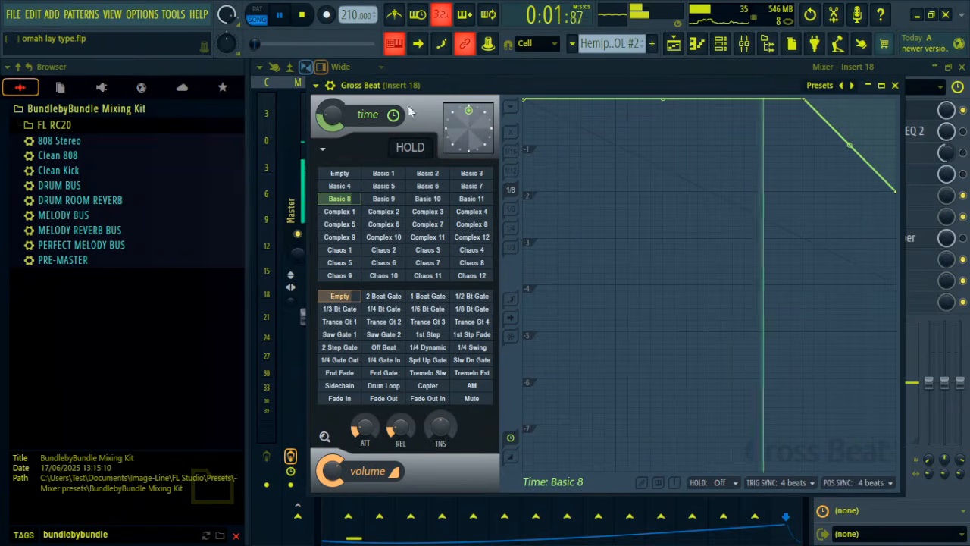
key("space")
- Place the playlist's song position at bar 17 and solo Track 3 with the African Shekere clips
left_click(679, 47)
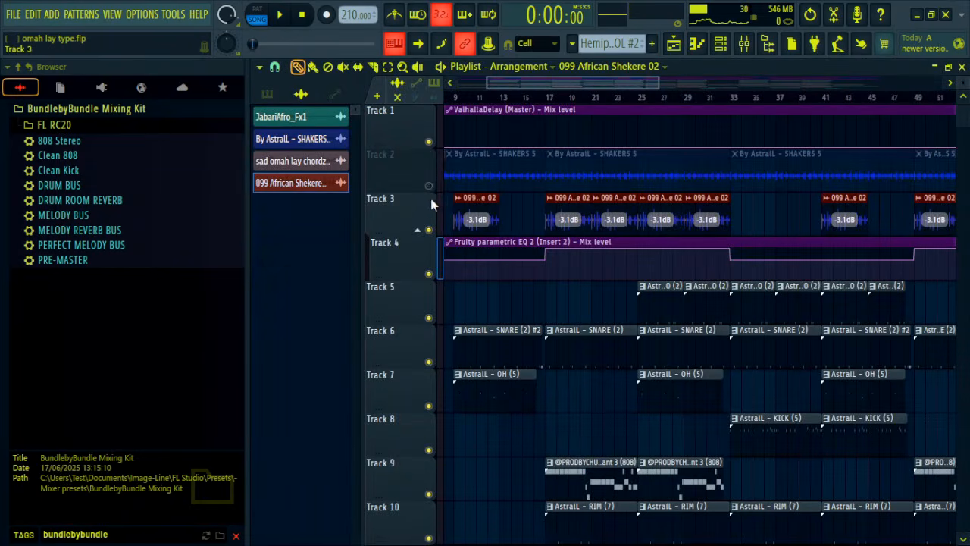
left_click(548, 98)
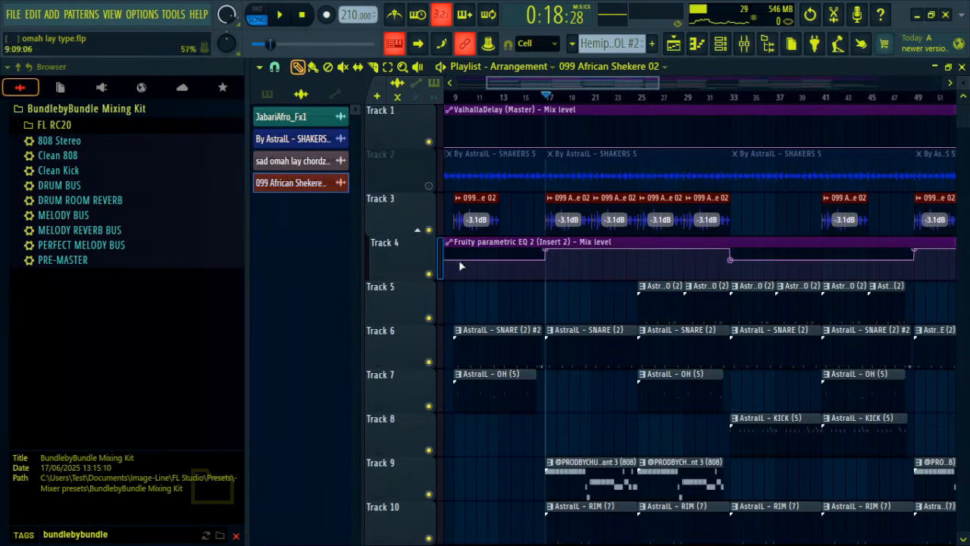
left_click(428, 361)
scroll(436, 362, "down", 3)
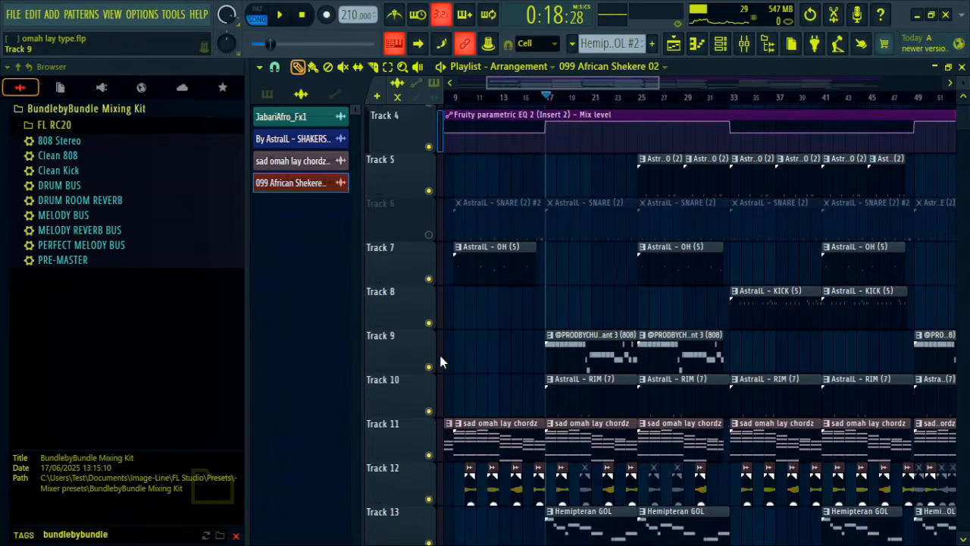
scroll(440, 361, "up", 3)
right_click(428, 230)
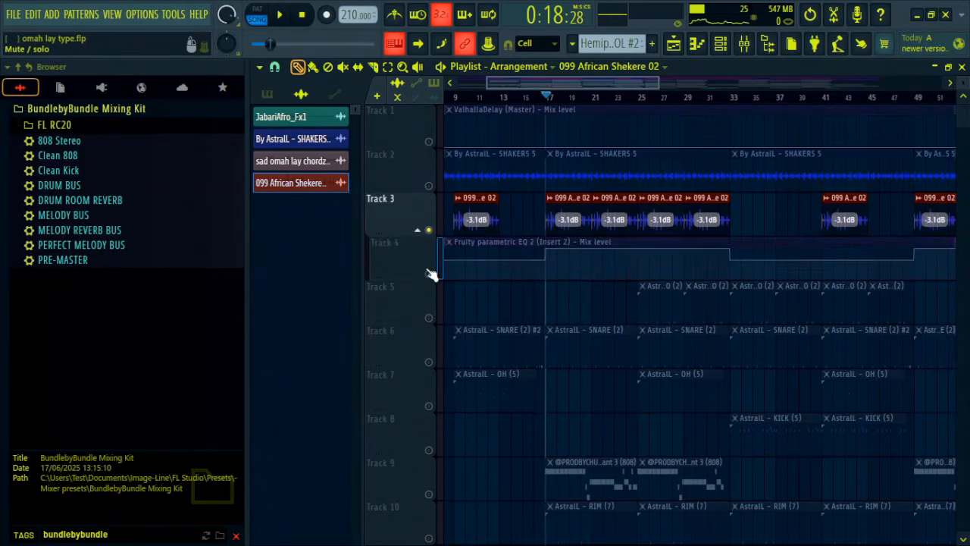
- Unmute the automation clips on Track 4 and Track 1 alongside the soloed shekere track
left_click(428, 274)
left_click(428, 141)
scroll(574, 209, "down", 4)
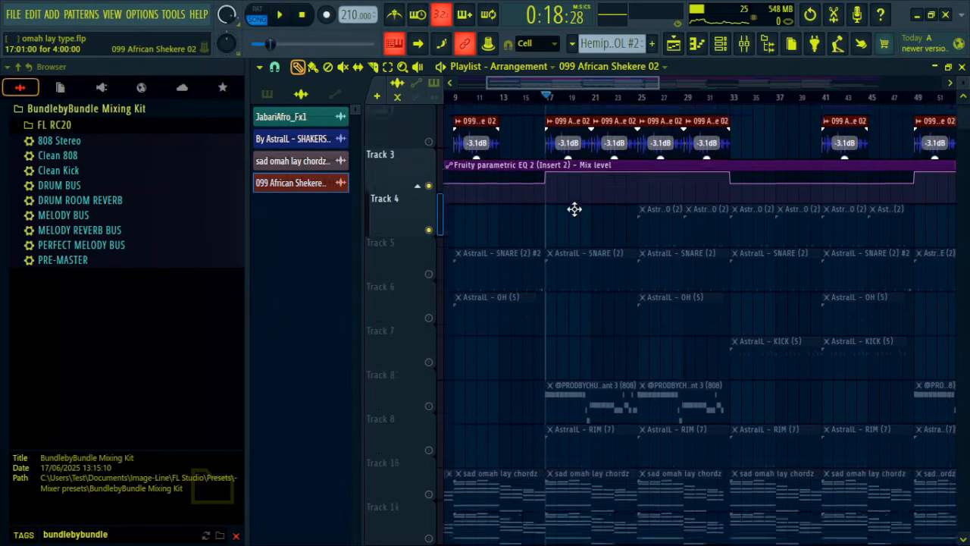
- Show Gross Beat on mixer Insert 18 and play the song through it
scroll(574, 209, "up", 2)
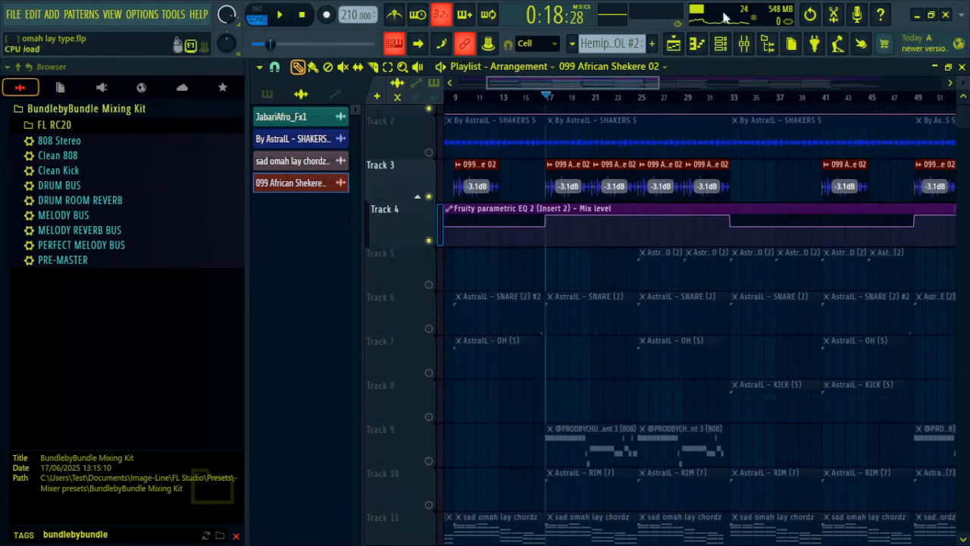
left_click(743, 43)
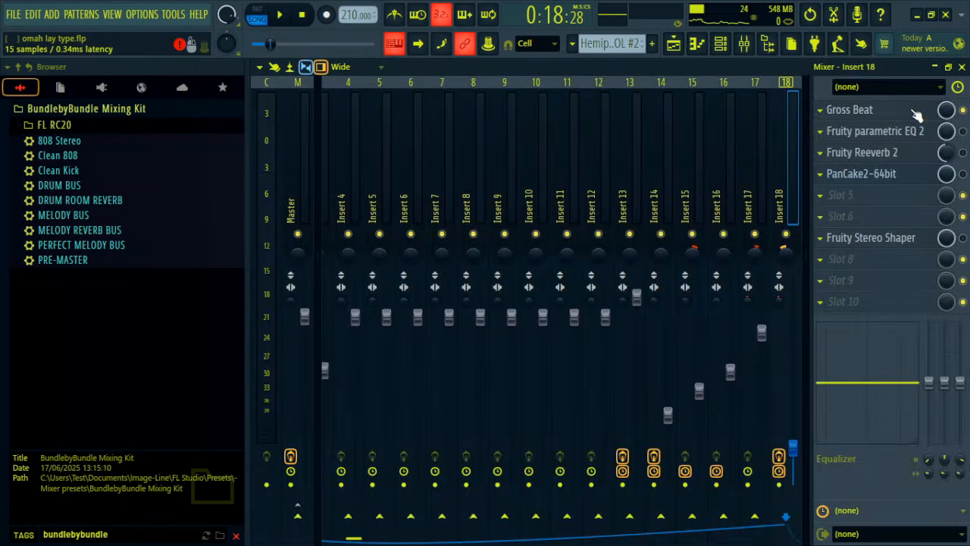
left_click(918, 114)
key("space")
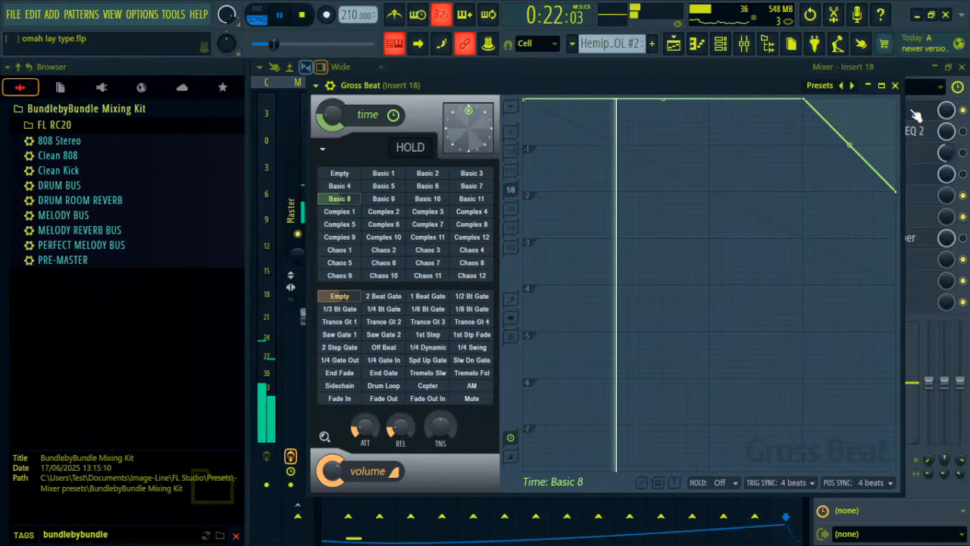
- Enable Fruity parametric EQ 2 on Insert 18 and review its curve while the song plays
left_click(888, 133)
key("space")
key("space")
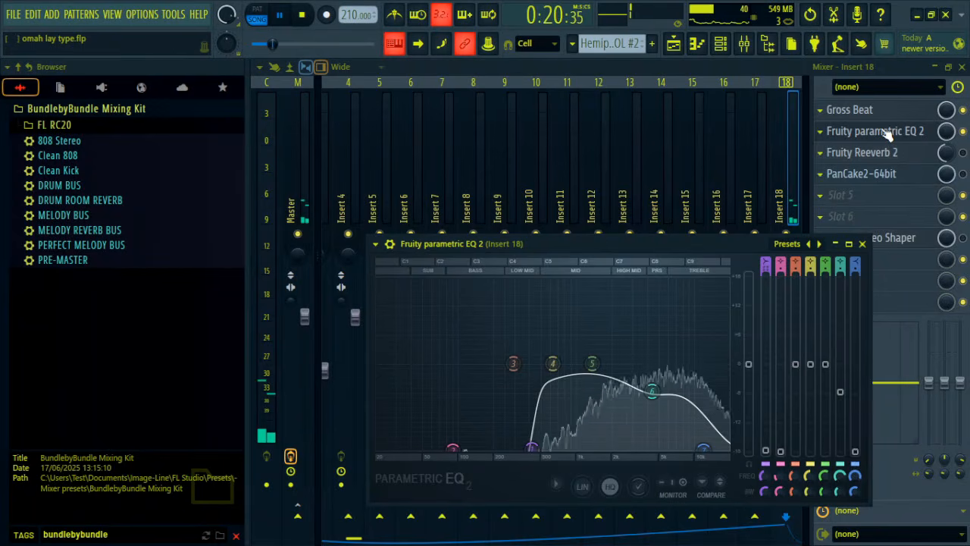
left_click(861, 243)
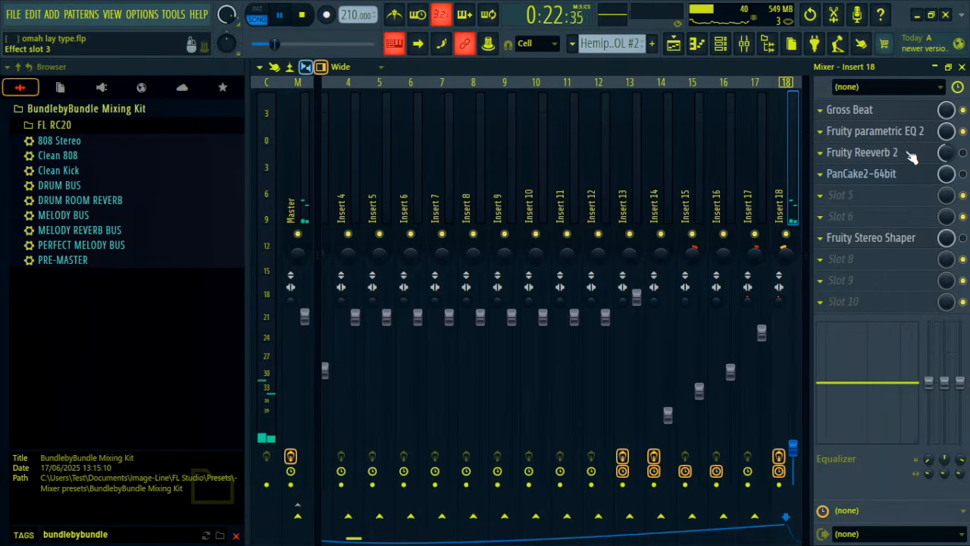
- Enable Fruity Reeverb 2 on Insert 18 and set its wet level to 34%
left_click(864, 154)
mouse_move(639, 205)
left_mouse_down()
mouse_move(639, 169)
mouse_move(638, 203)
left_mouse_up()
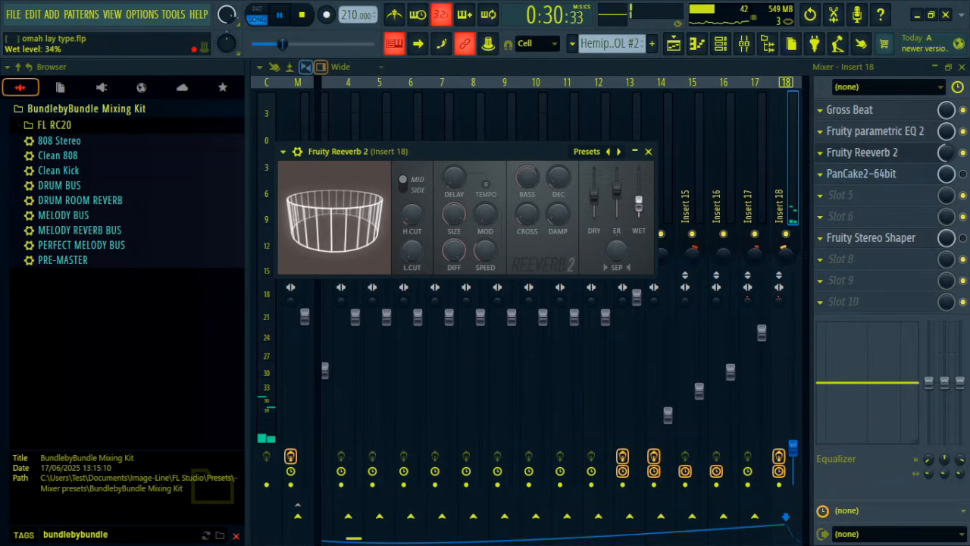
left_click(650, 152)
- Enable Fruity Stereo Shaper on Insert 18, review its mixer matrix during playback, and stop the song
scroll(764, 150, "down", 5)
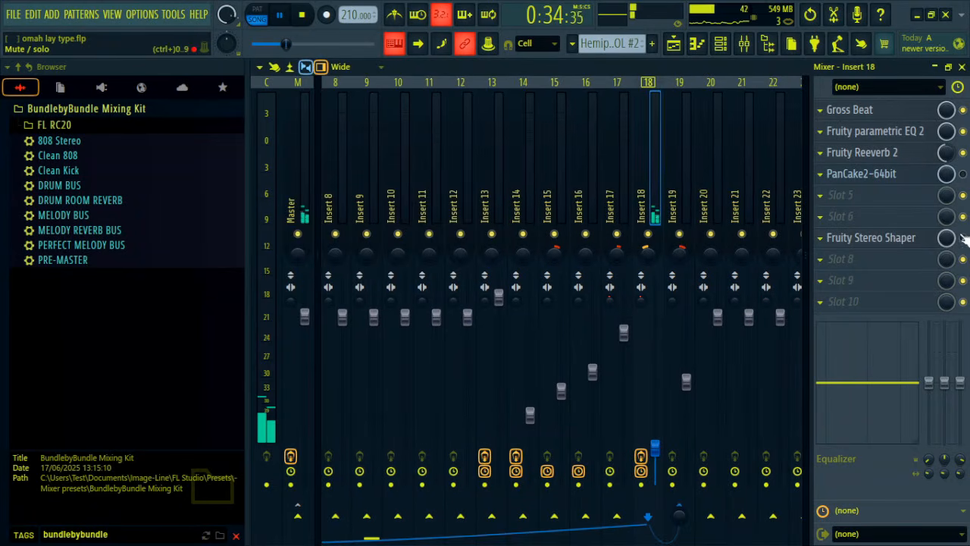
left_click(818, 241)
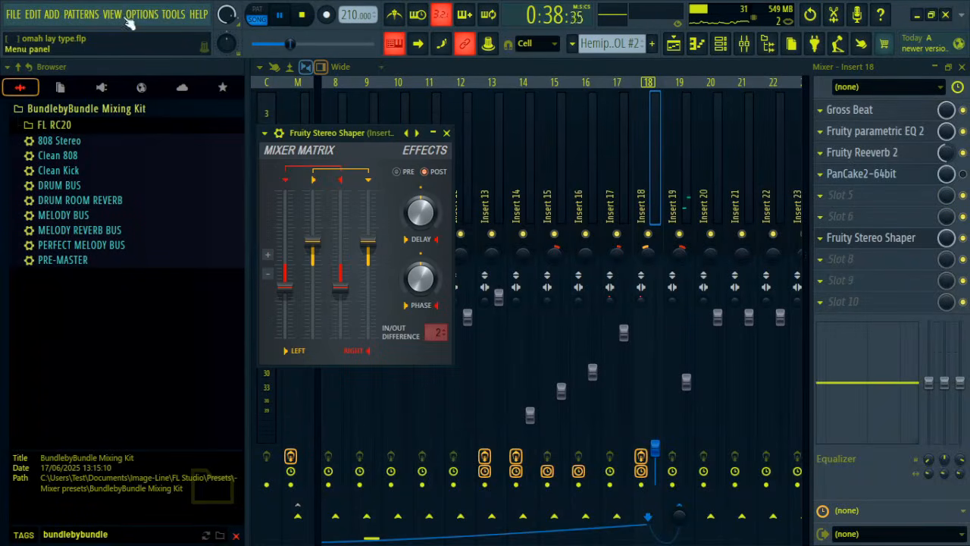
left_click(408, 134)
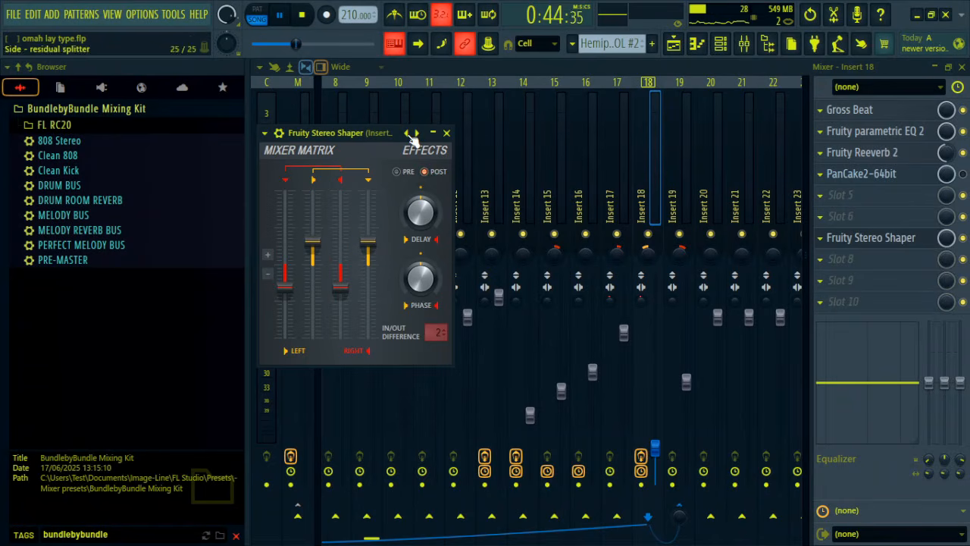
left_click(446, 132)
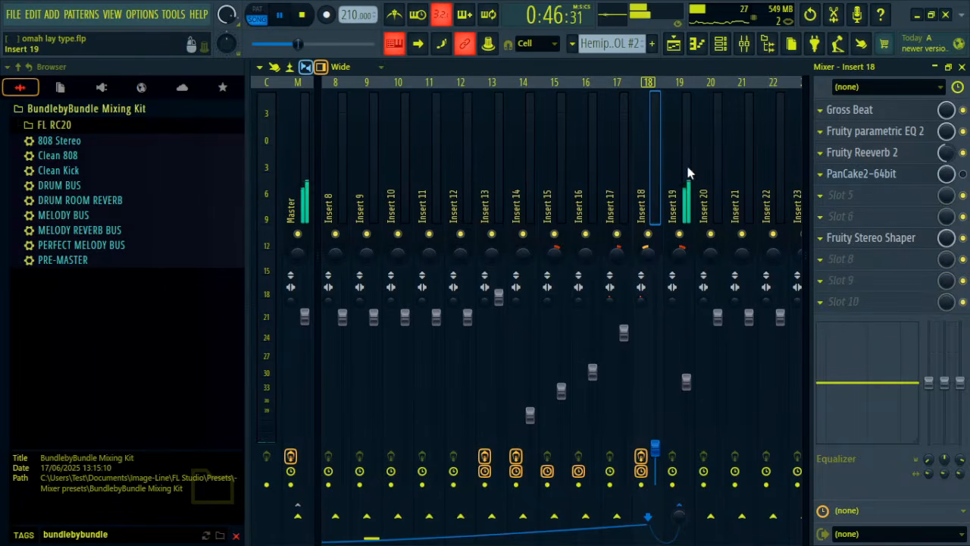
key("space")
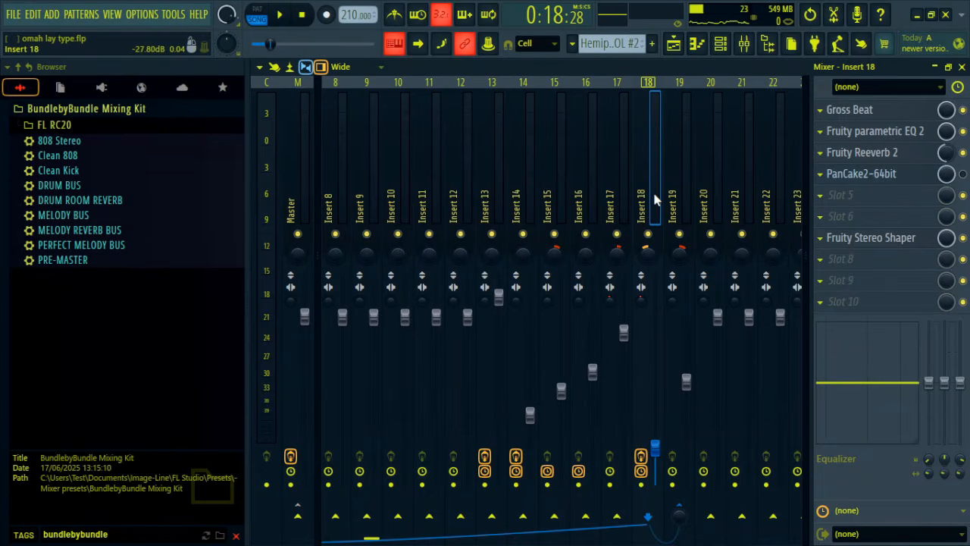
- Lower Insert 18's volume to 0% and play the song to audition Insert 19 without it
left_click(674, 195)
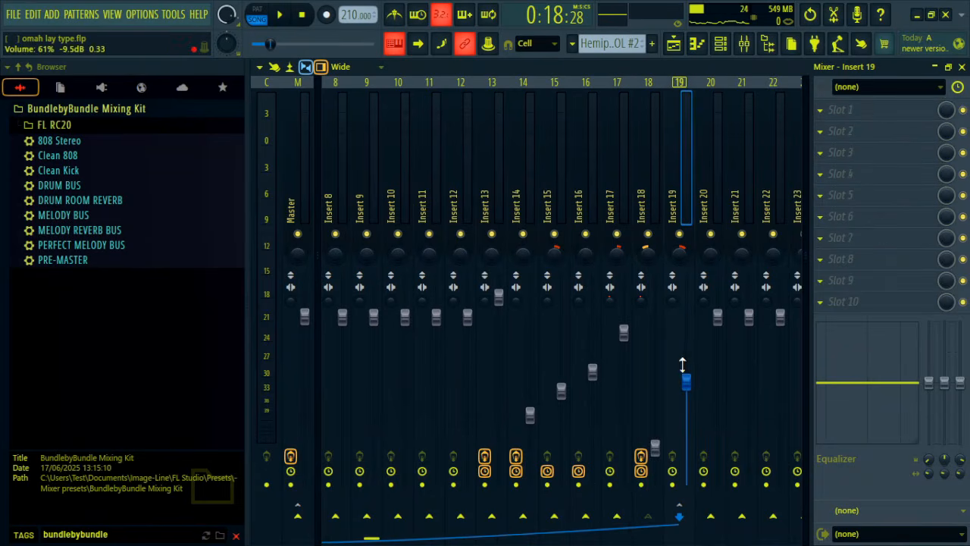
left_click(651, 194)
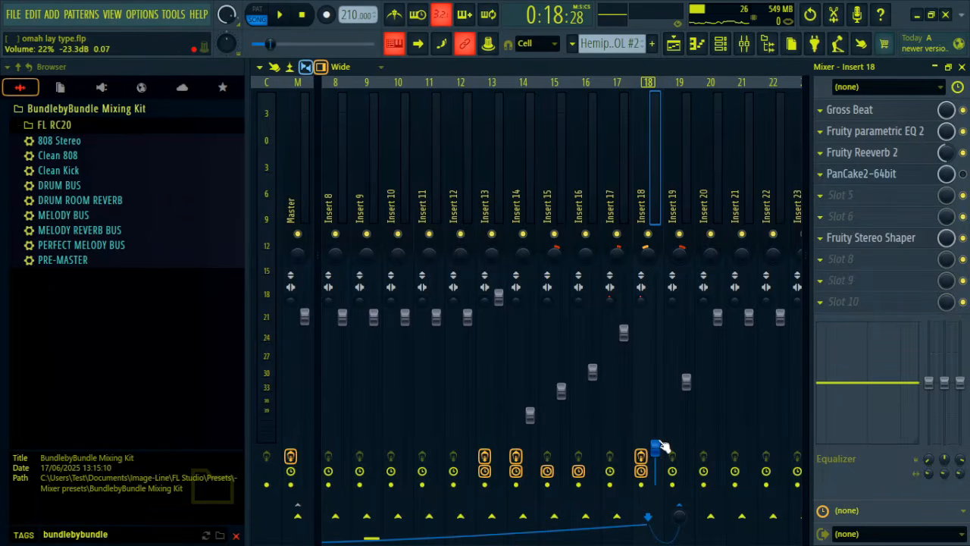
left_click_drag(654, 447, 655, 482)
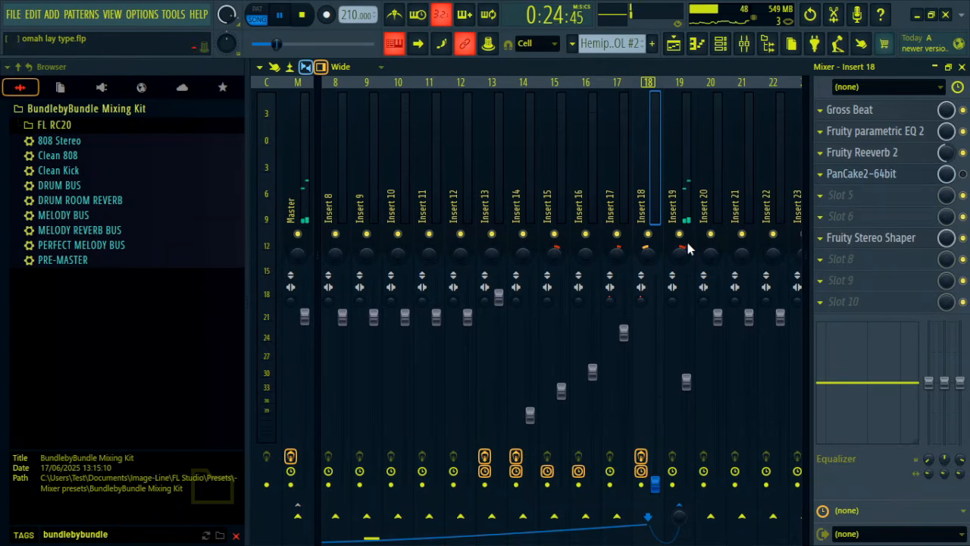
key("space")
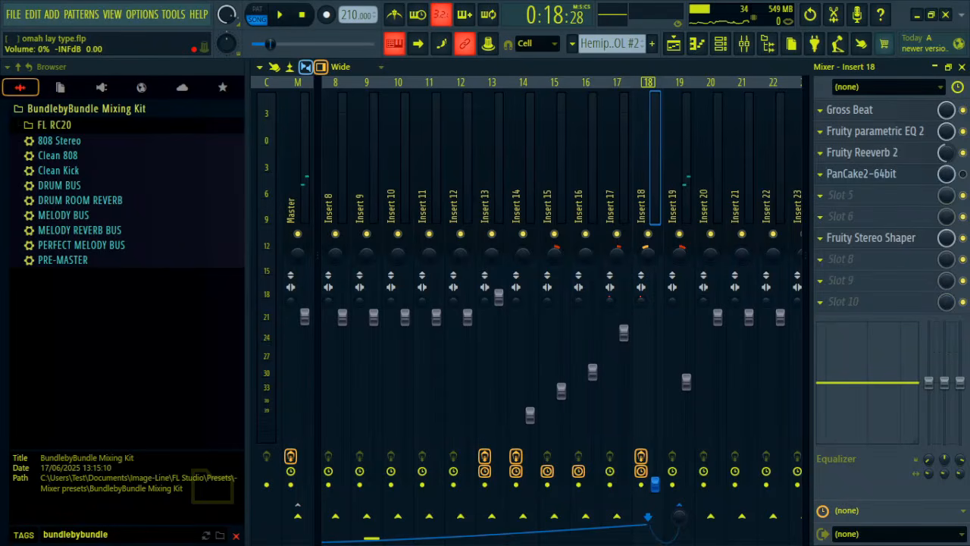
- Silence Insert 19 and audition Insert 18 alone, setting Insert 18's volume to 48%
left_click_drag(655, 482, 654, 327)
left_click_drag(686, 381, 687, 483)
key("space")
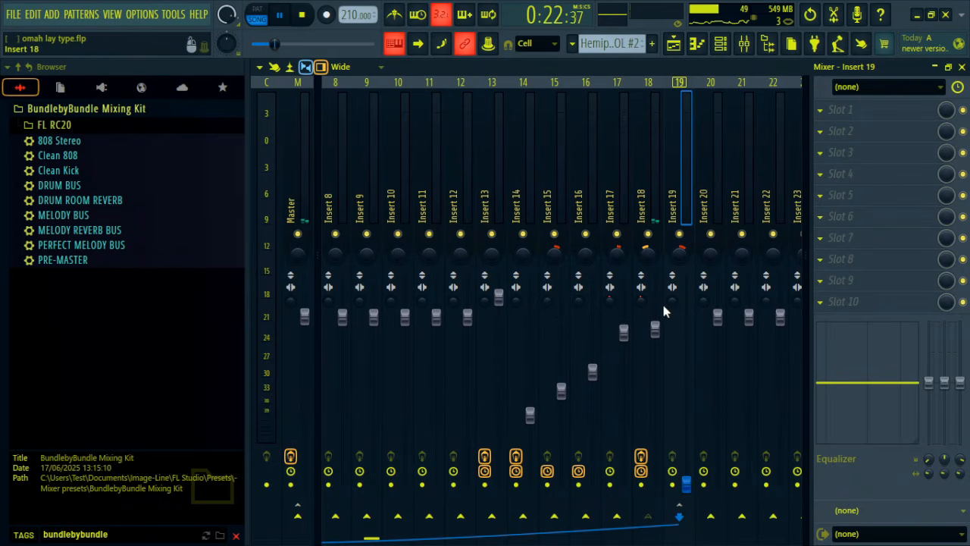
left_click_drag(656, 329, 655, 404)
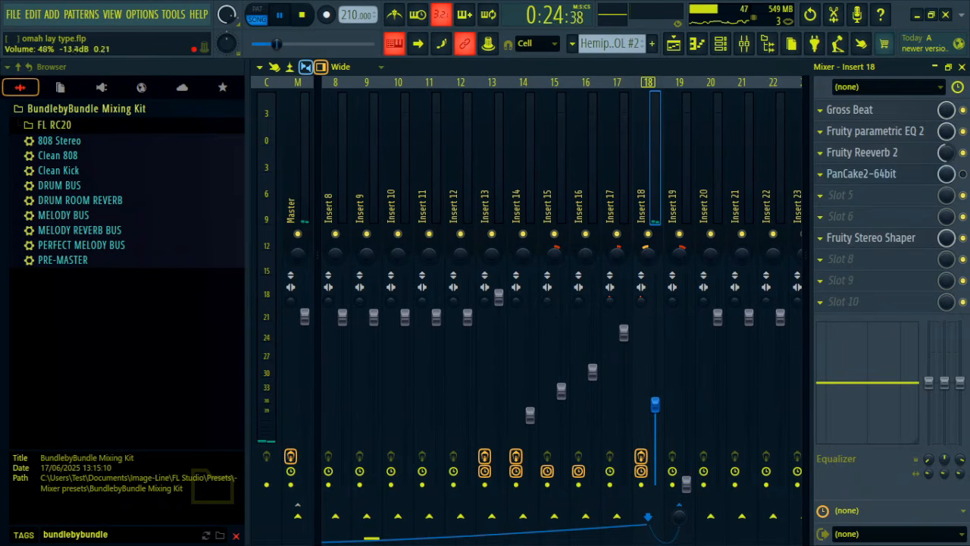
key("space")
- Balance the two inserts during playback by setting Insert 18's volume to 35% and Insert 19's to 91%
left_click_drag(686, 483, 686, 322)
left_click_drag(661, 442, 661, 427)
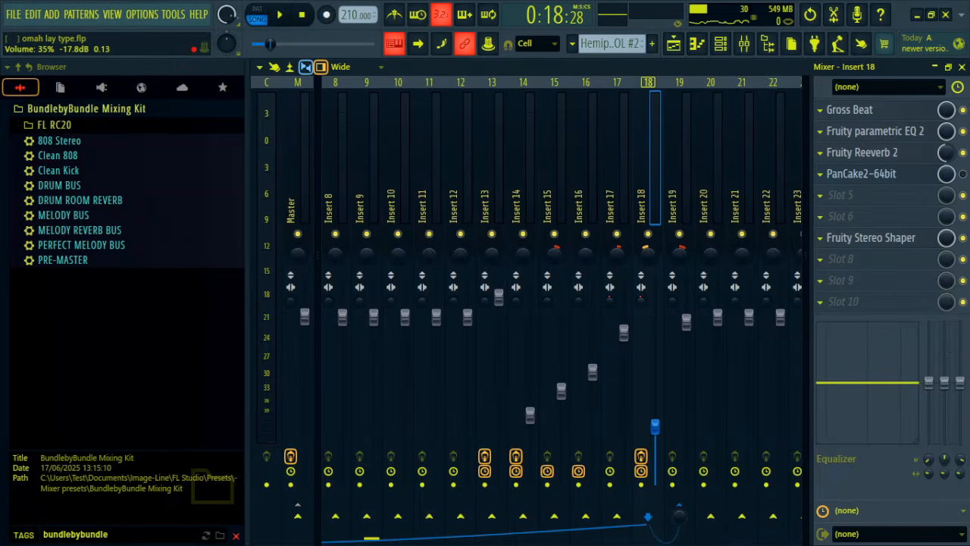
key("space")
left_click(682, 336)
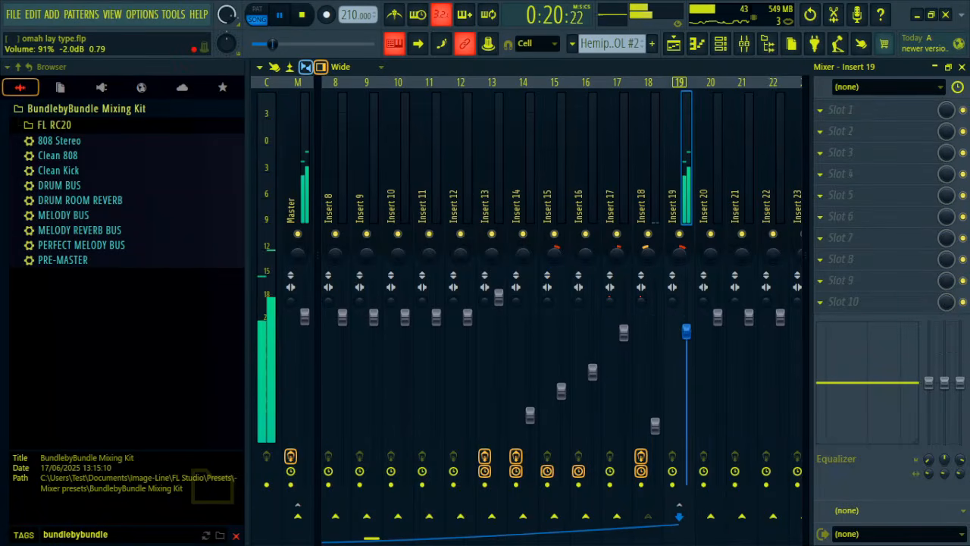
- Stop playback, enable PanCake2 on Insert 18, and examine its full panning curve and LFO settings
left_click(648, 194)
key("space")
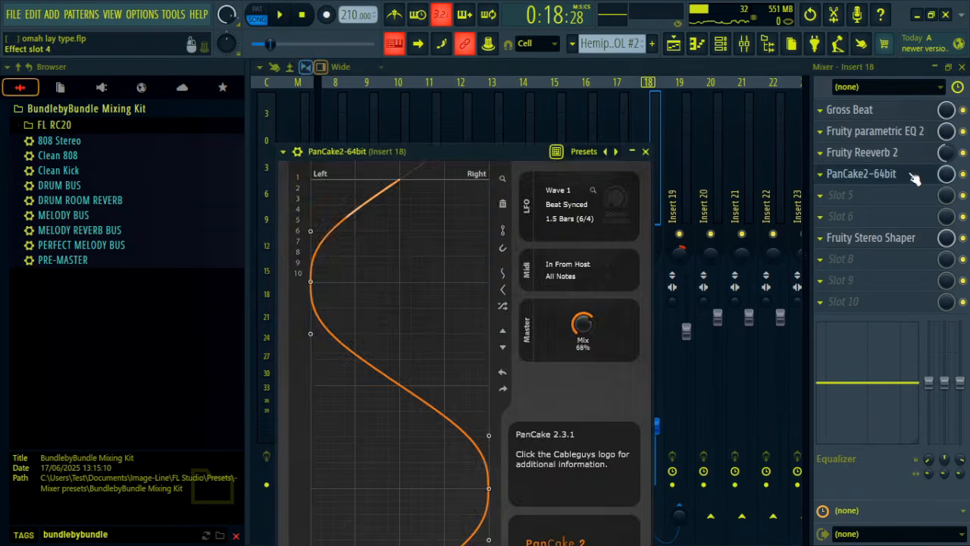
left_click(915, 177)
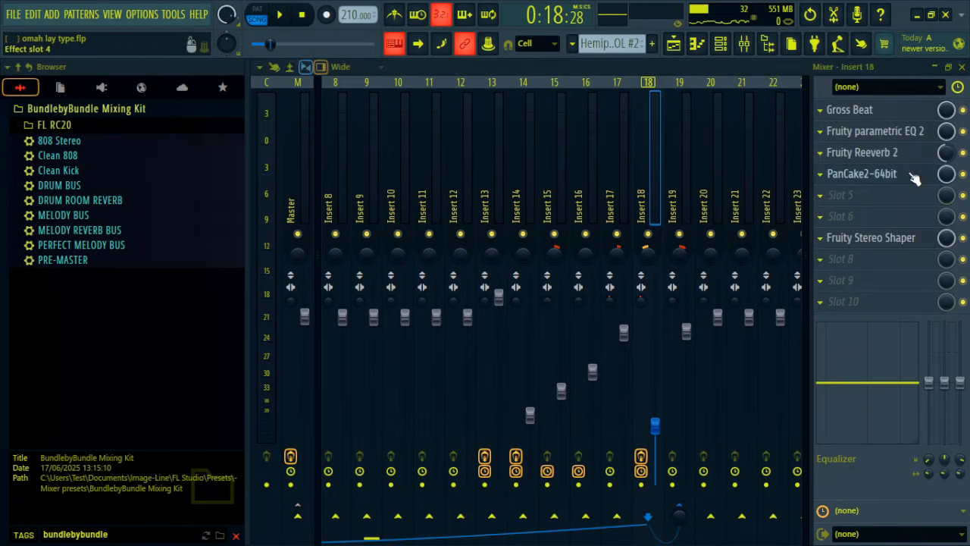
left_click(878, 168)
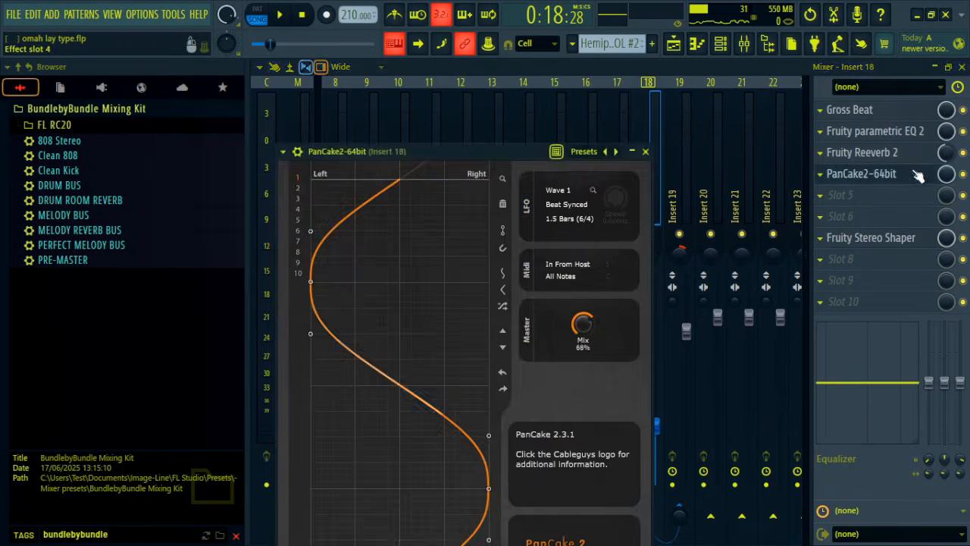
left_click_drag(494, 153, 589, 91)
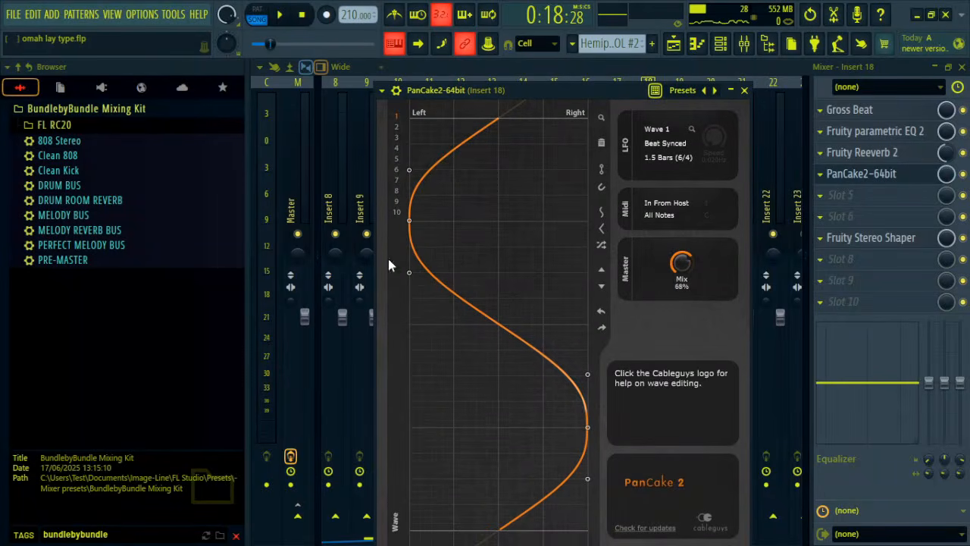
left_click(744, 90)
- Return to the playlist, unmute all tracks, and briefly play the full arrangement from bar 17
left_click(673, 43)
key("space")
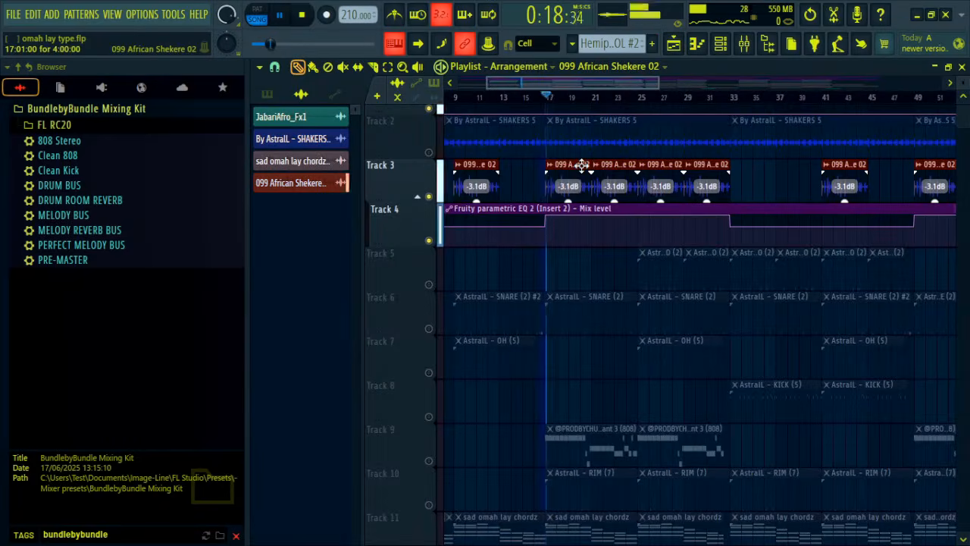
key("space")
right_click(429, 153)
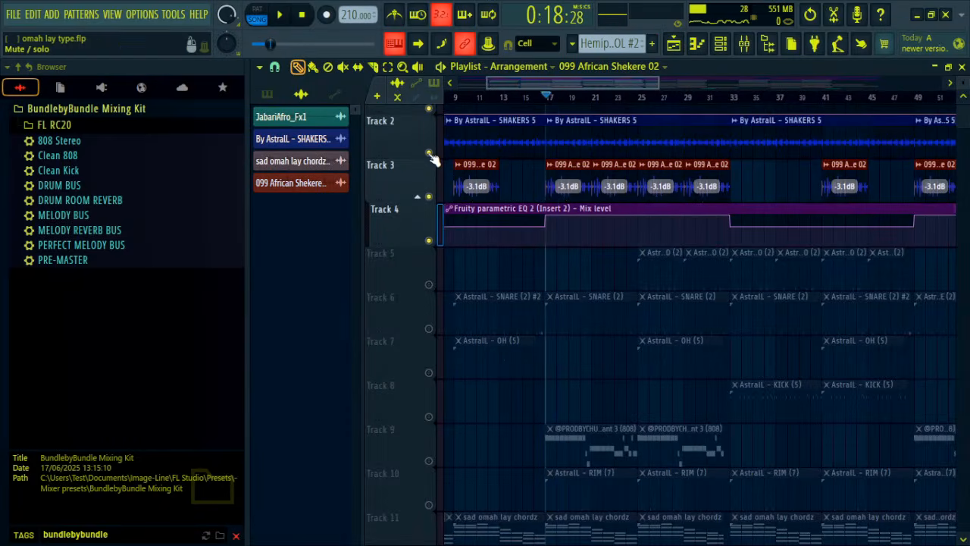
right_click(430, 153)
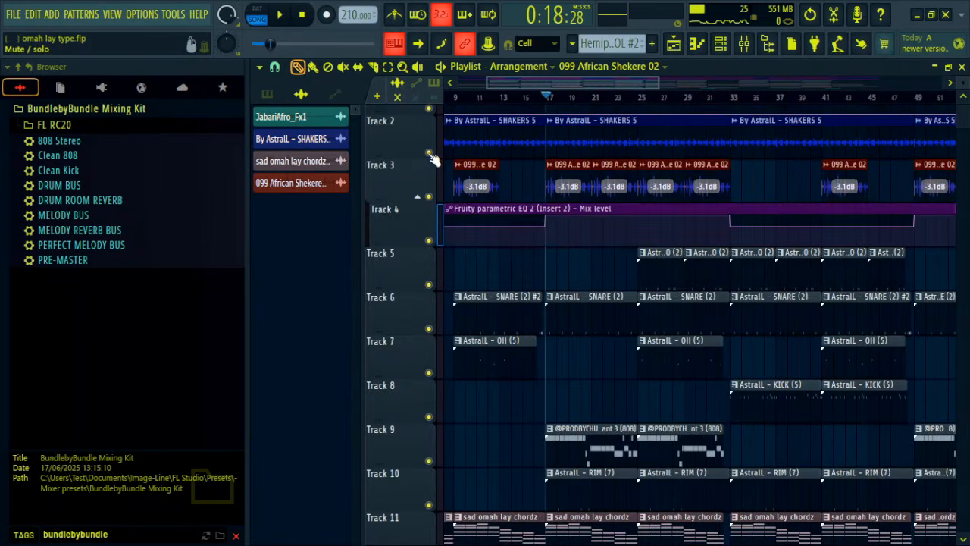
key("space")
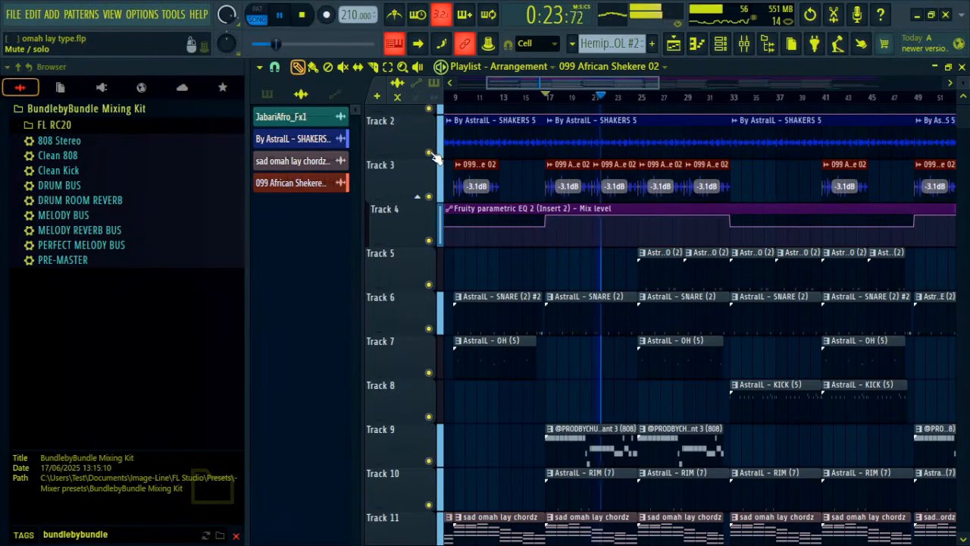
key("space")
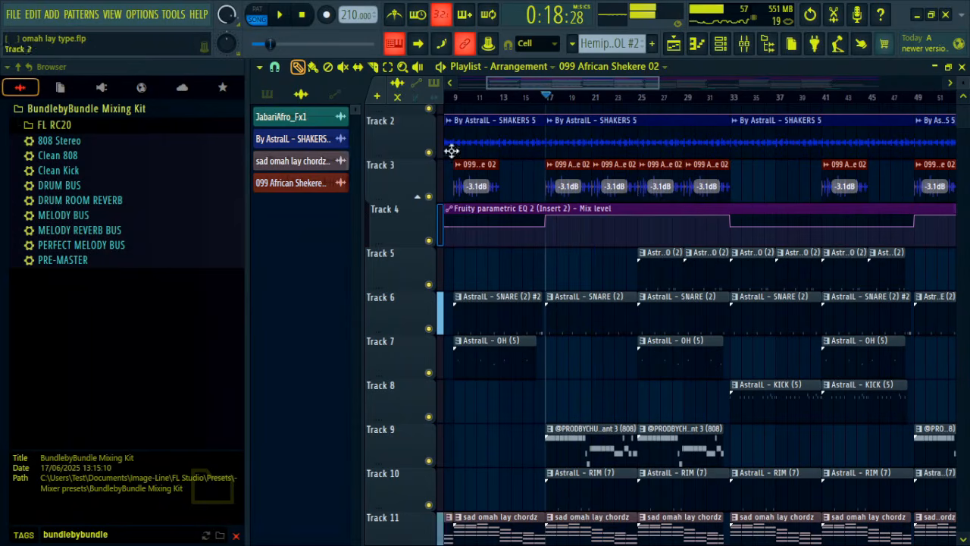
- Survey the arrangement, select the AstralL - BONGO (2) pattern, and examine its Conga 09 steps in the channel rack
scroll(746, 100, "down", 3)
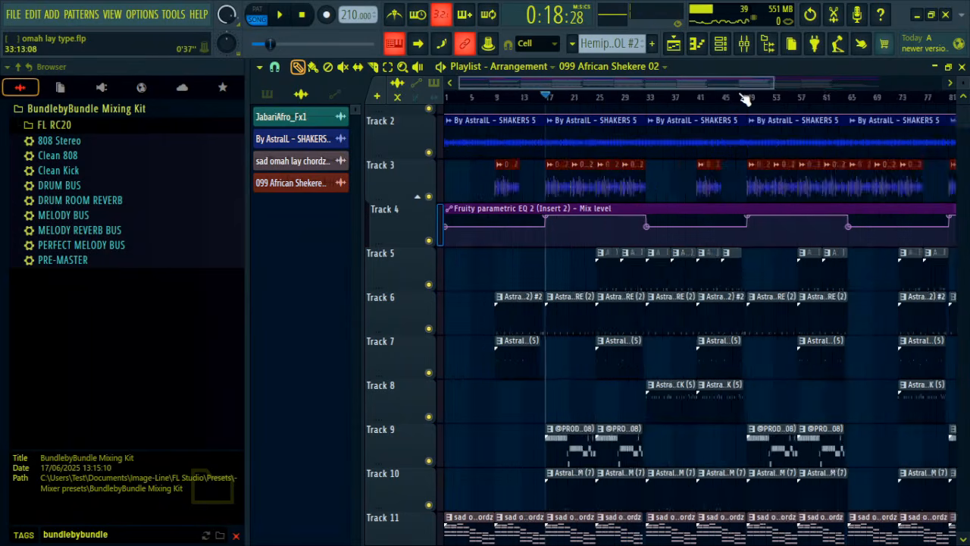
scroll(745, 100, "down", 2)
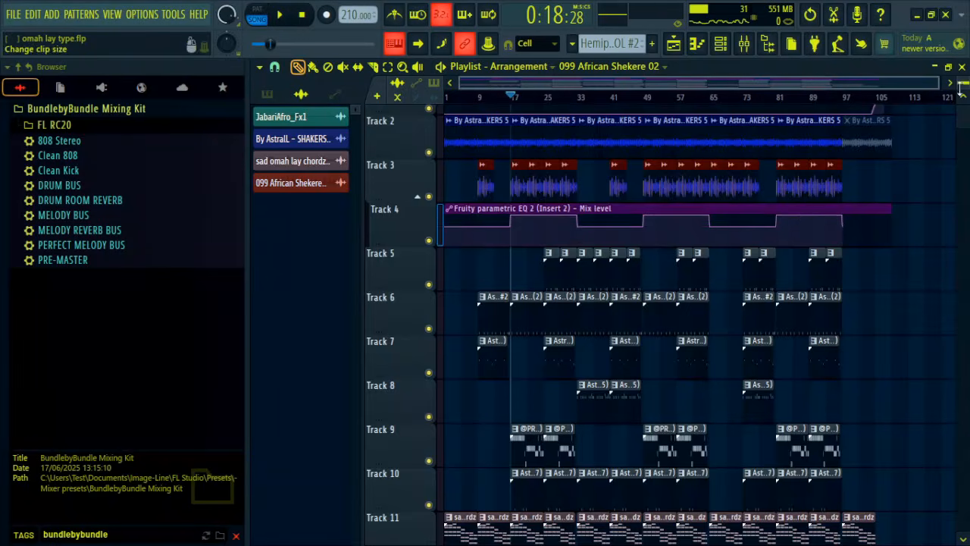
left_click_drag(962, 83, 962, 89)
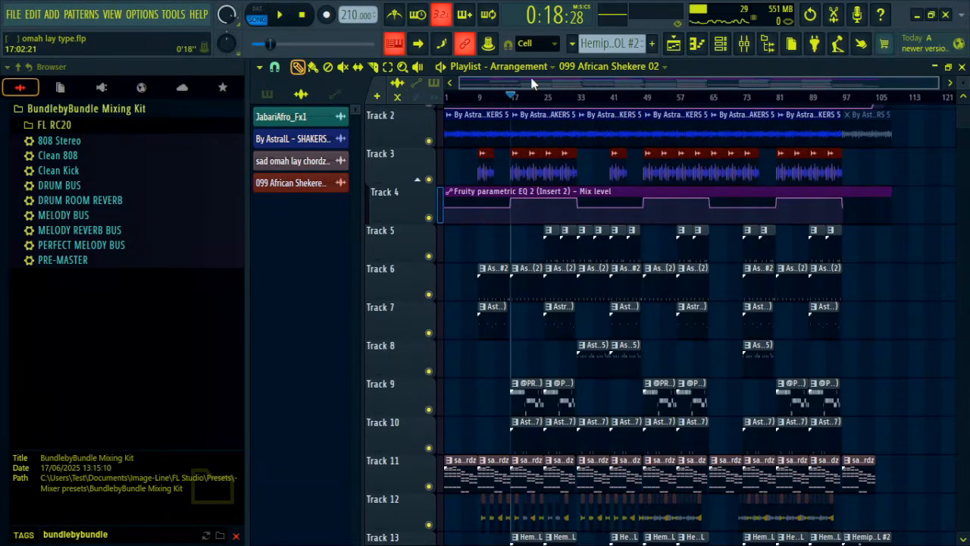
scroll(520, 96, "up", 5)
left_click(649, 242)
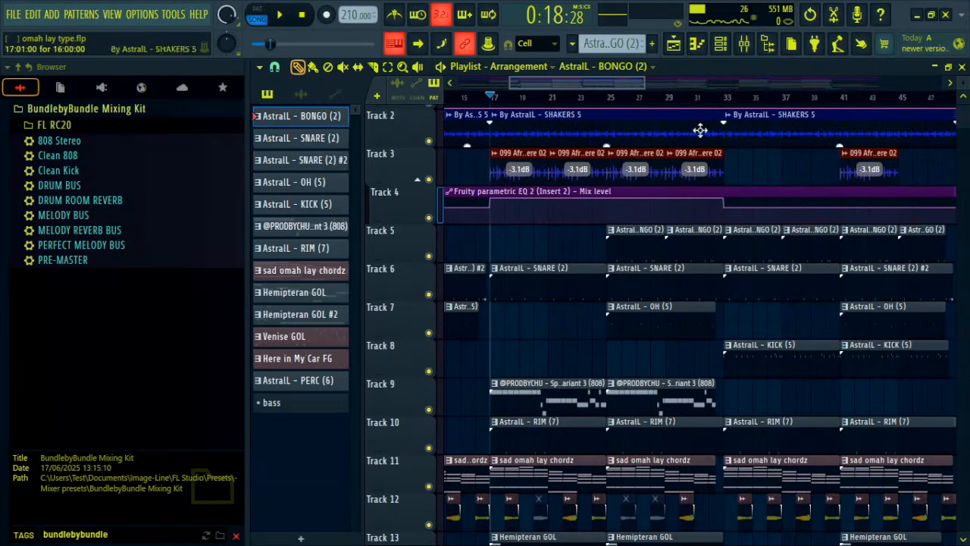
left_click(721, 47)
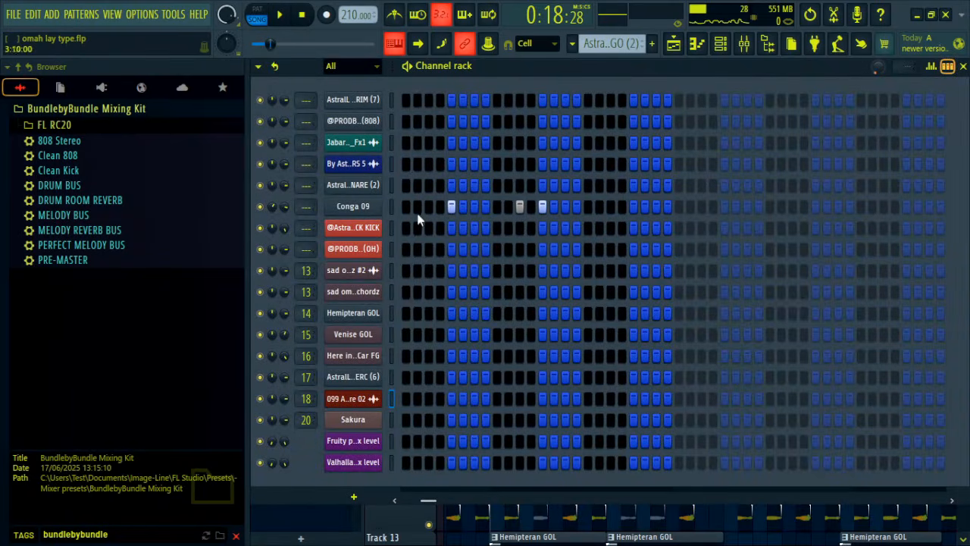
left_click_drag(433, 502, 389, 497)
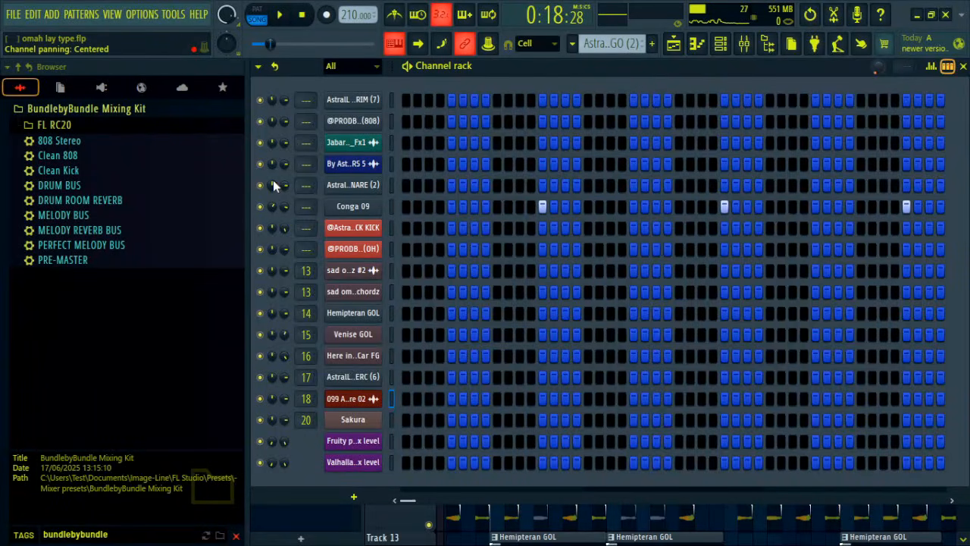
left_click(963, 66)
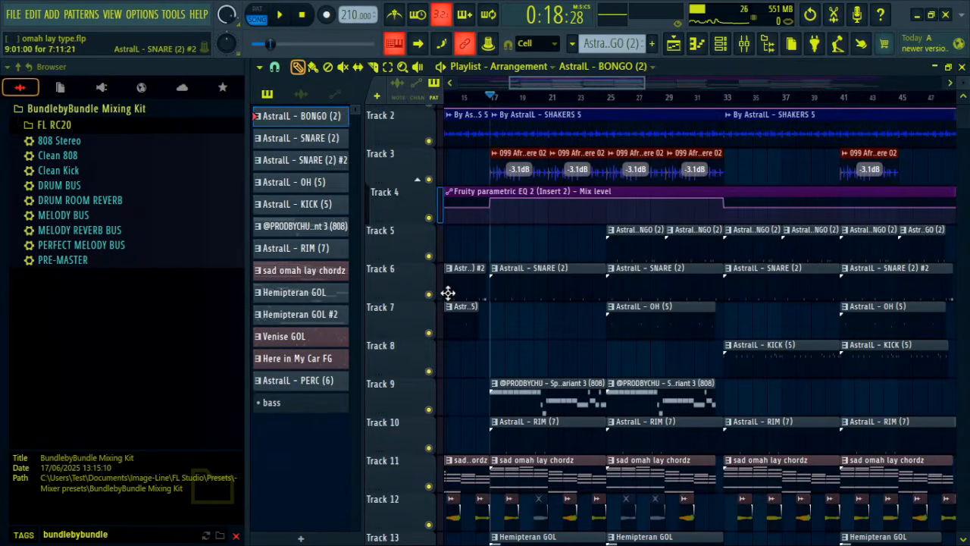
- Play the percussion layers from bar 25 with the shaker, 808 and melody tracks muted
left_click(609, 99)
scroll(610, 103, "up", 3)
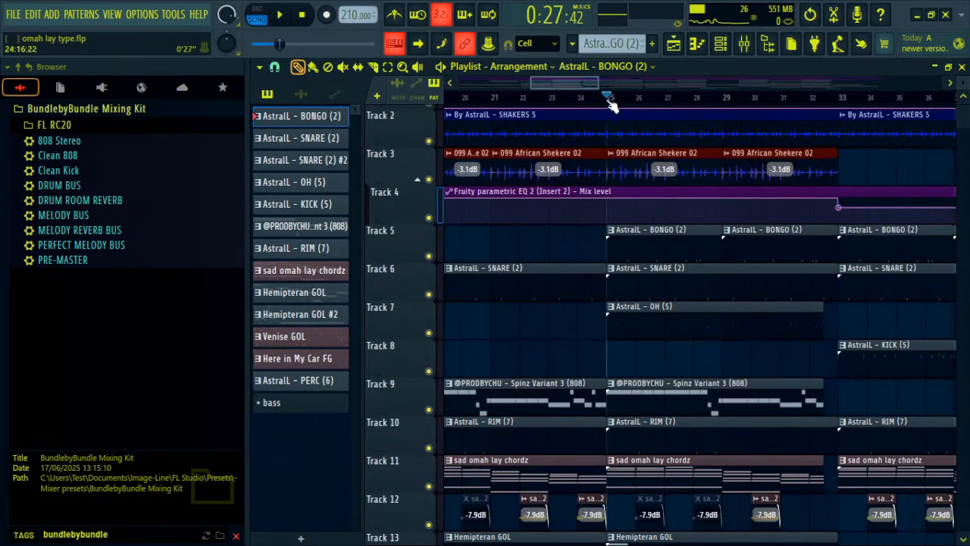
key("space")
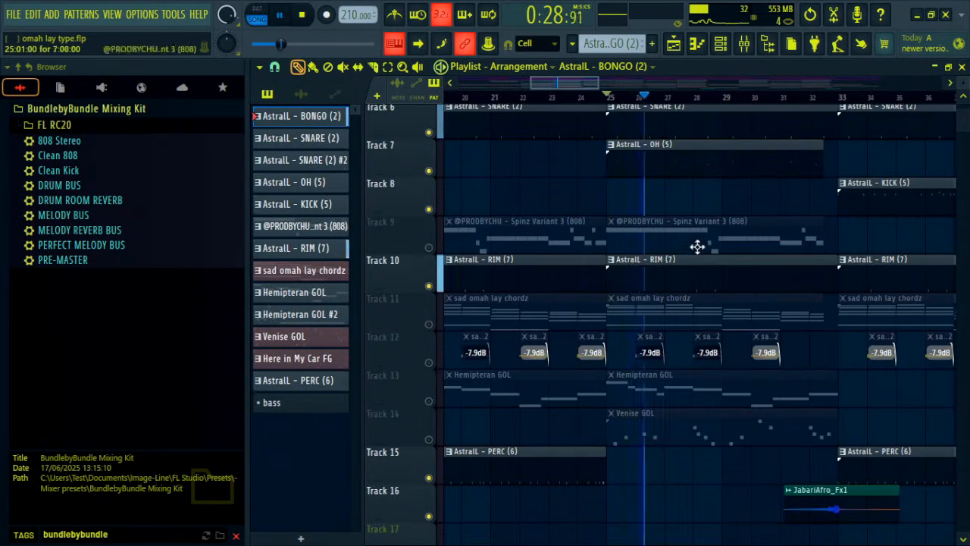
scroll(697, 246, "up", 4)
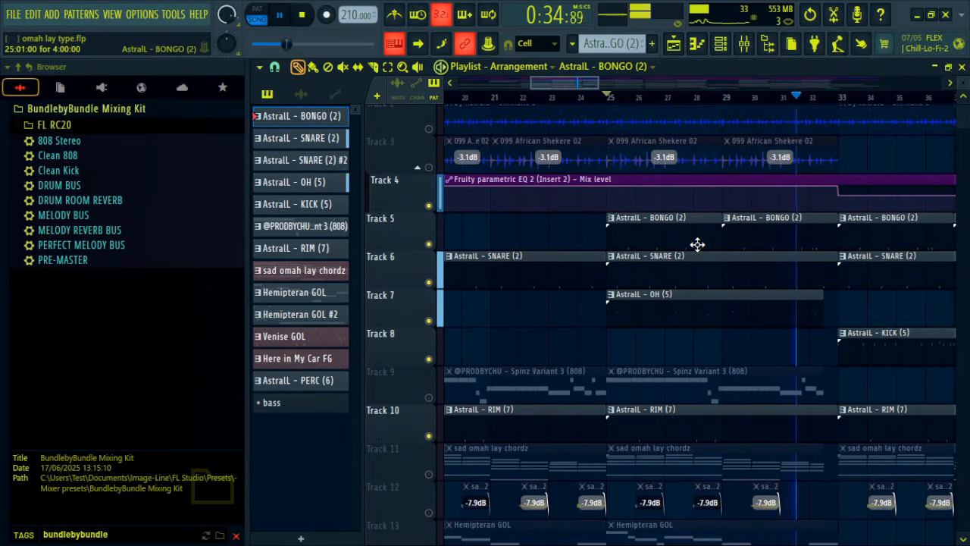
key("space")
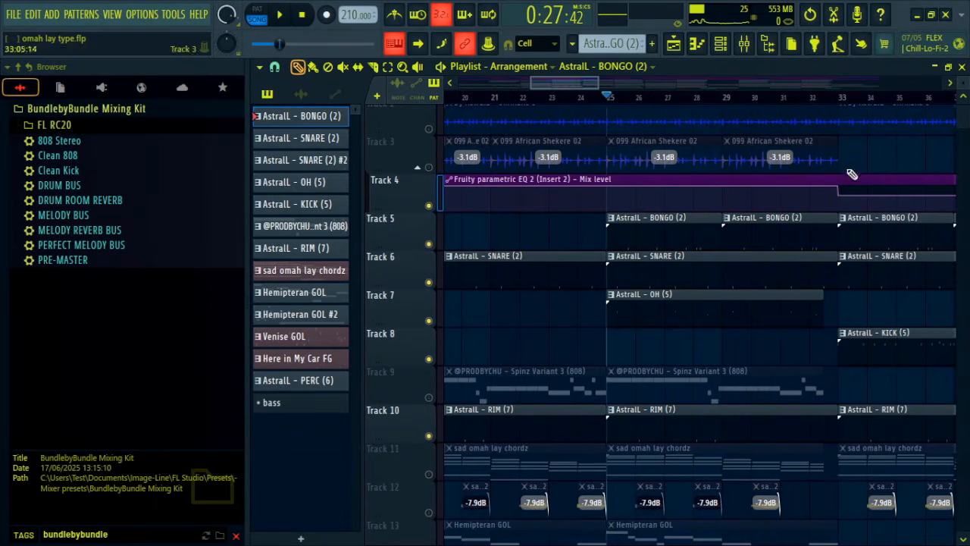
- Play the percussion briefly from bar 32 to hear the end of the section before bar 33
scroll(829, 99, "up", 3)
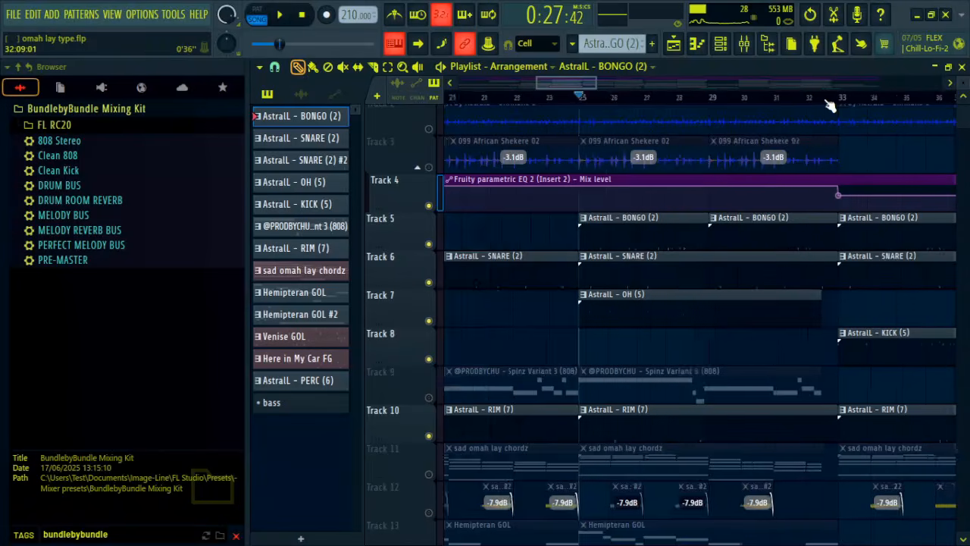
left_click(778, 99)
left_click(779, 99)
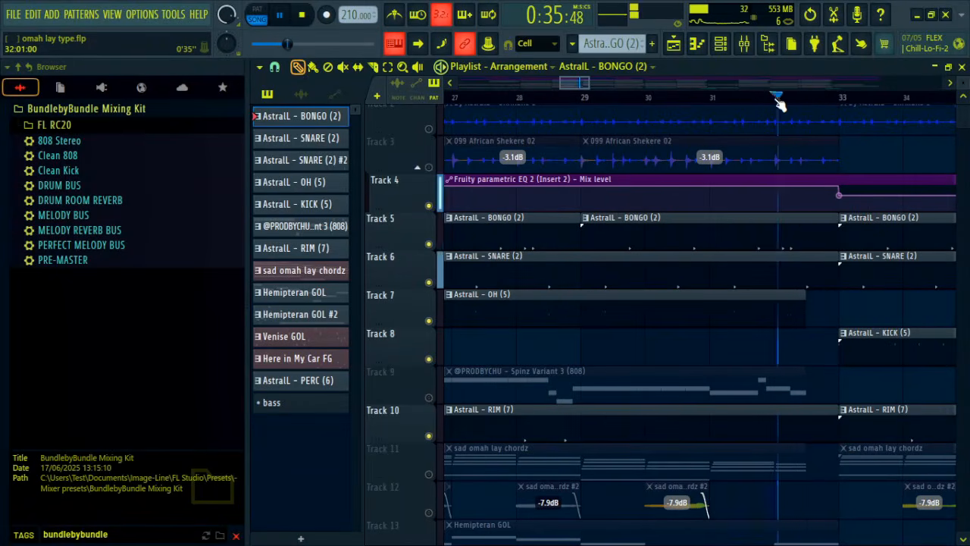
key("space")
scroll(779, 100, "down", 5)
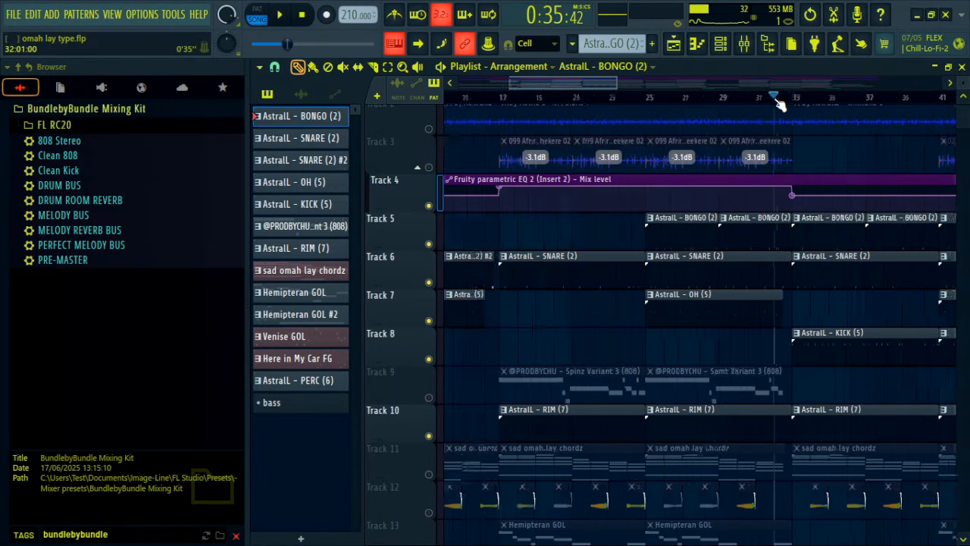
- Return the song position to bar 25 and solo Track 11 with the sad omah lay chordz pattern
left_click(678, 98)
scroll(678, 99, "down", 2)
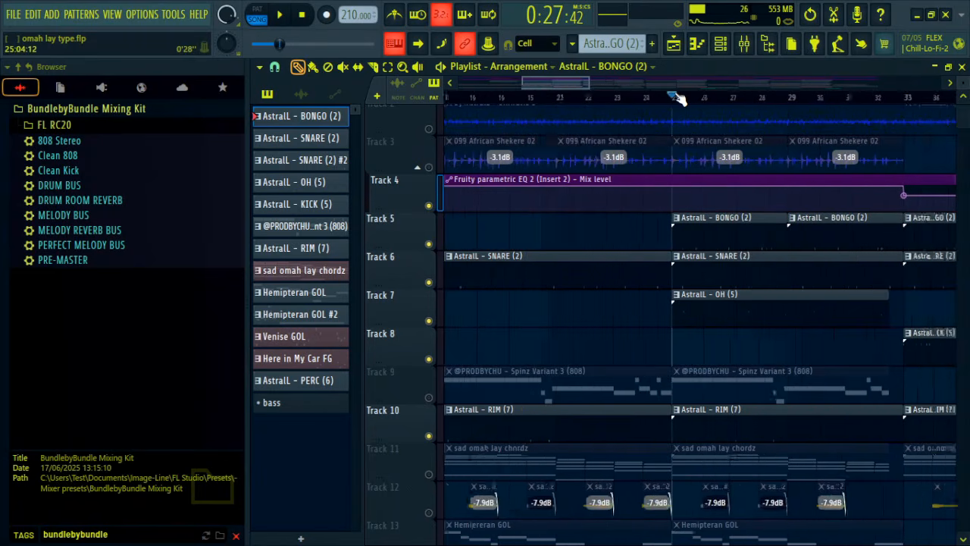
scroll(679, 99, "down", 3)
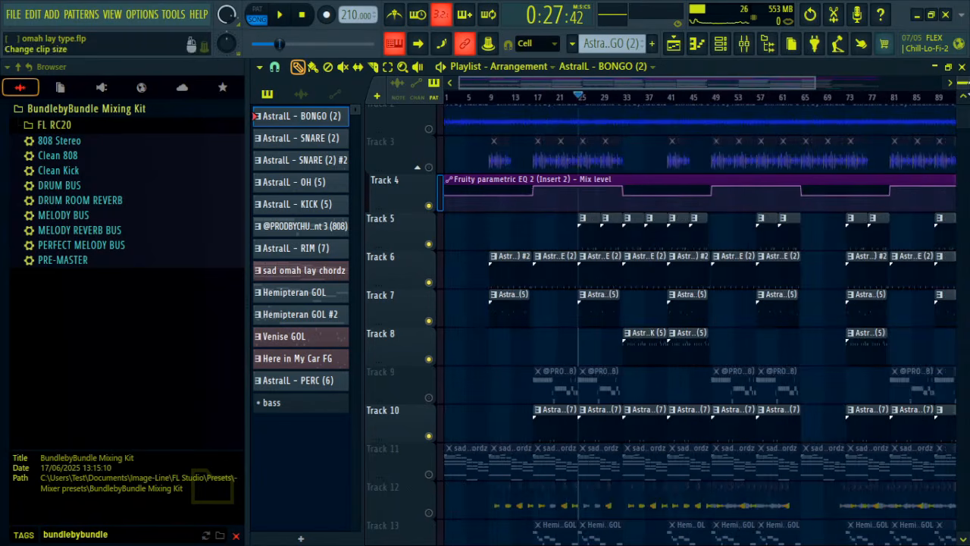
left_click_drag(963, 89, 962, 114)
scroll(833, 190, "up", 2)
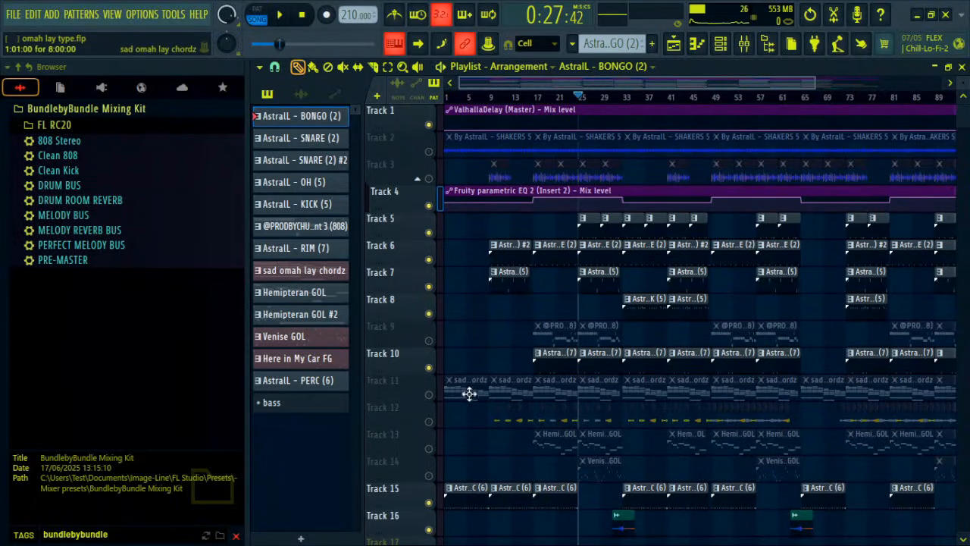
right_click(428, 395)
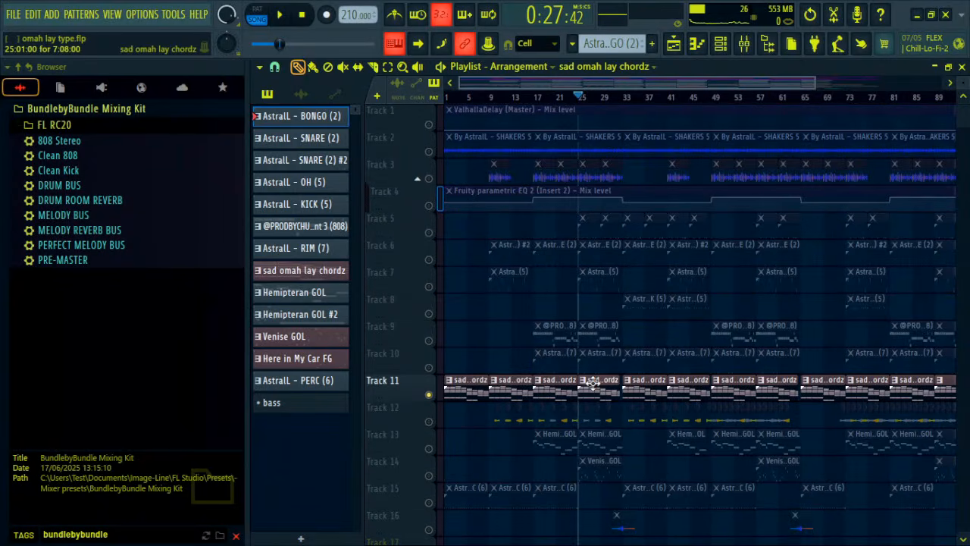
- Find the mixer insert of the sad omah lay chordz channel and examine its Fruity parametric EQ 2 low cut during playback
left_click(720, 43)
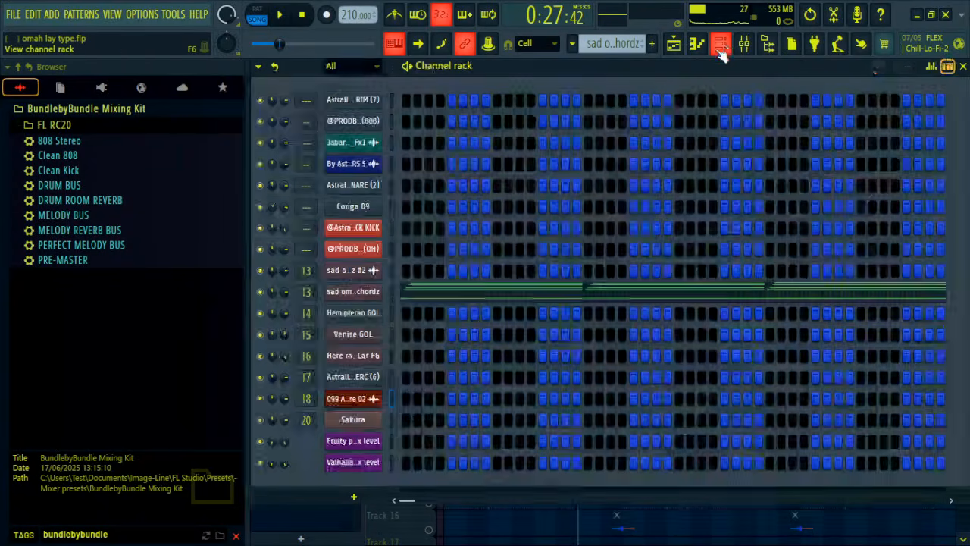
double_click(305, 291)
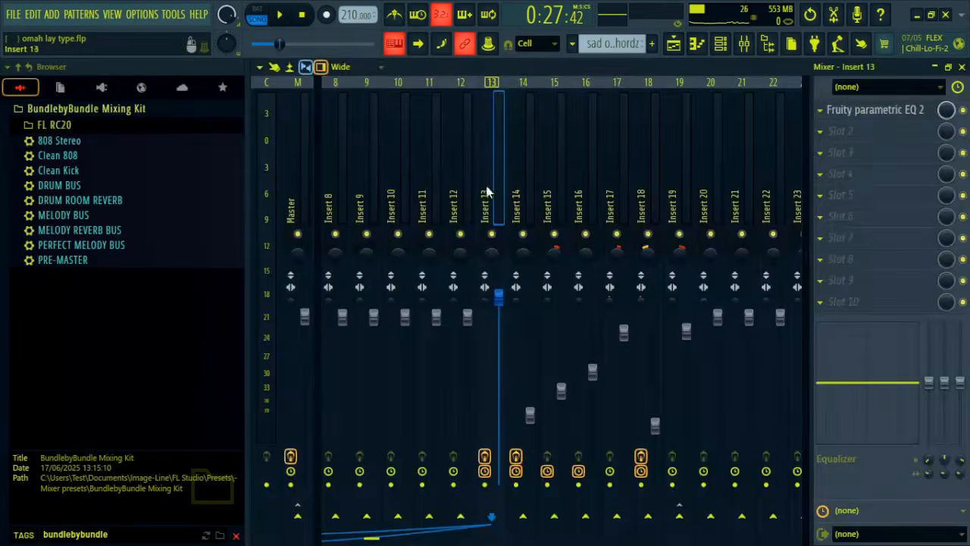
left_click(881, 113)
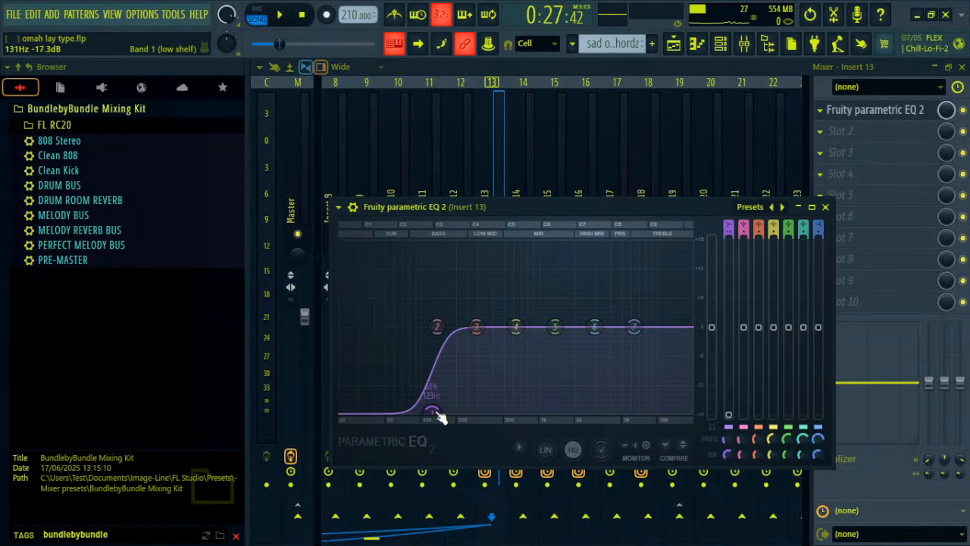
key("space")
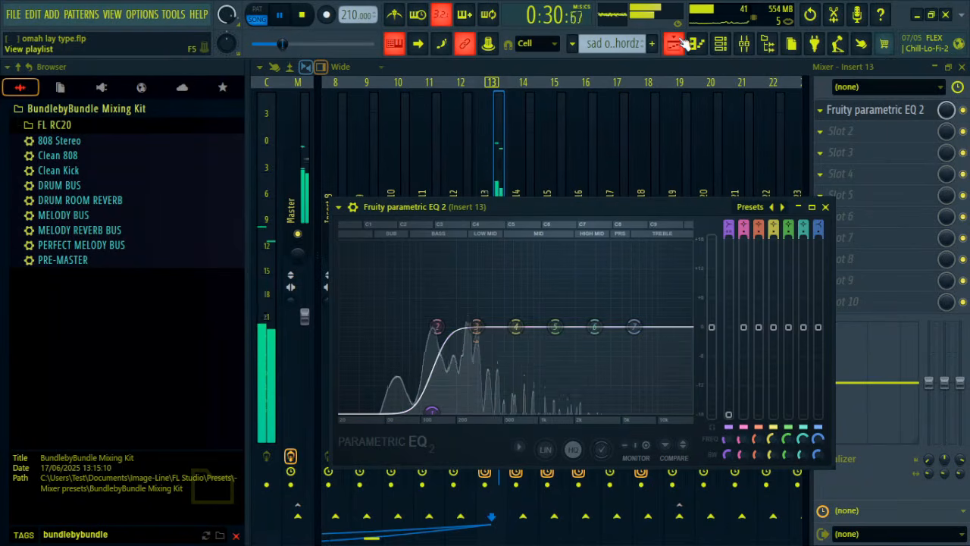
- Stop playback and unmute Track 1 with the ValhallaDelay mix level automation in the playlist
key("F5")
key("space")
left_click(429, 126)
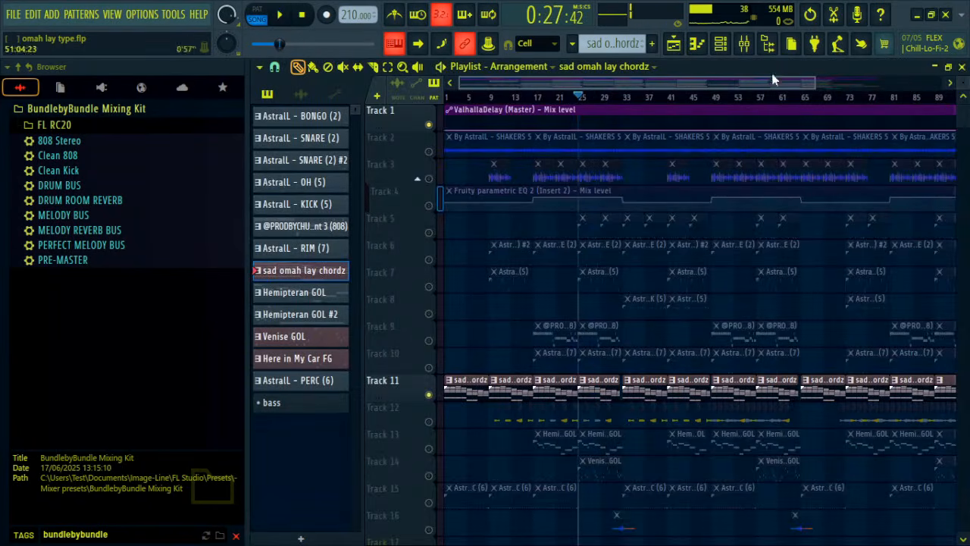
- Replay the chords while examining the Fruity parametric EQ 2 on Insert 13, and close the EQ
key("space")
left_click(743, 43)
left_click(861, 116)
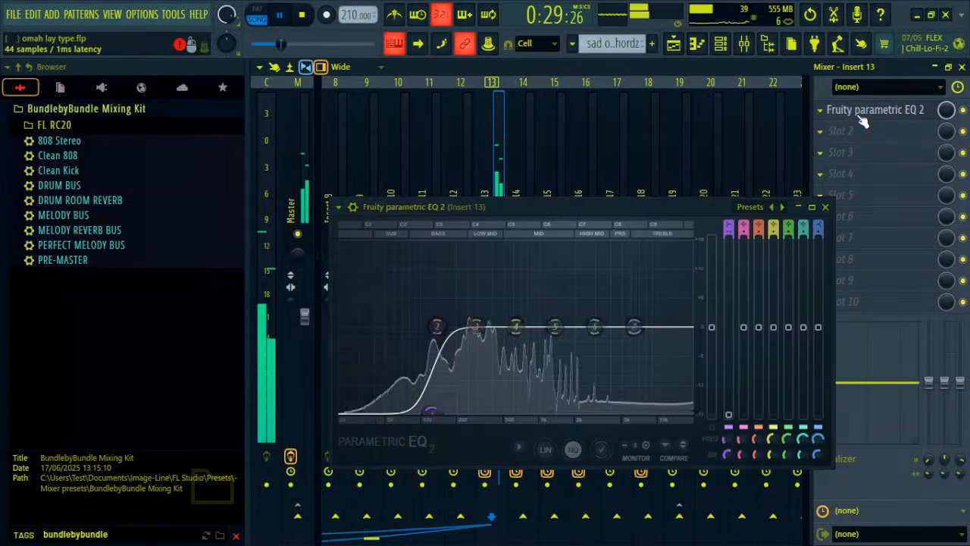
left_click(825, 207)
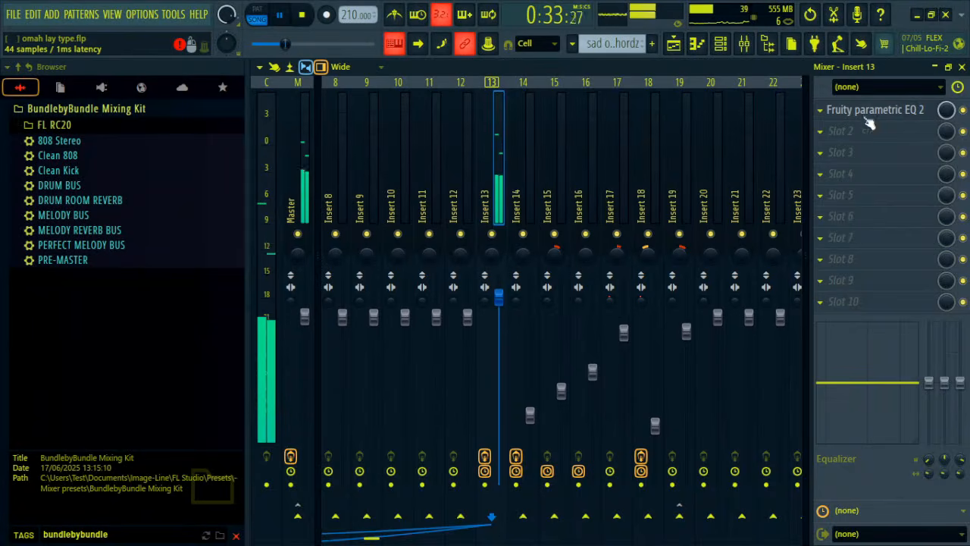
- Return to the playlist, stop playback and unmute Track 12 with the sad omah lay chordz #2 clips
key("F5")
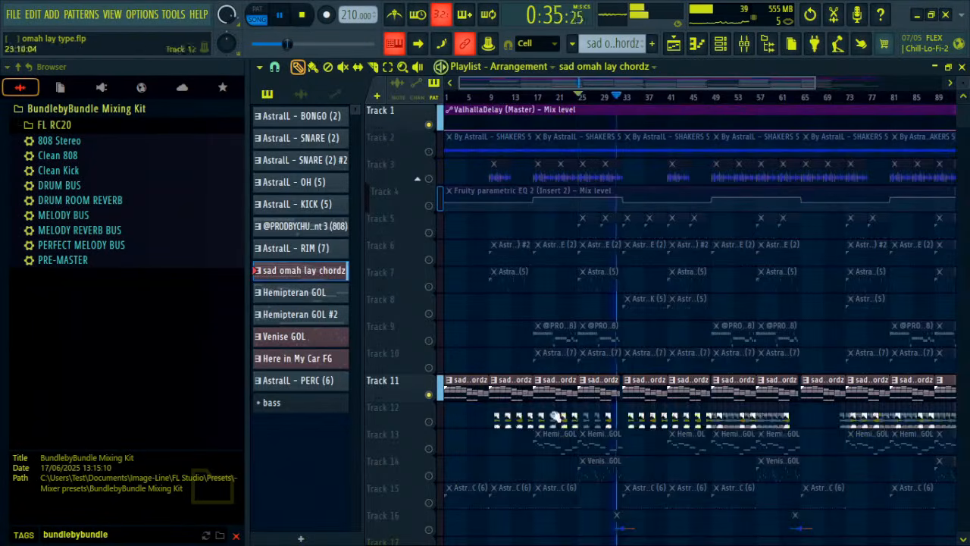
key("space")
left_click(429, 420)
scroll(540, 101, "up", 4)
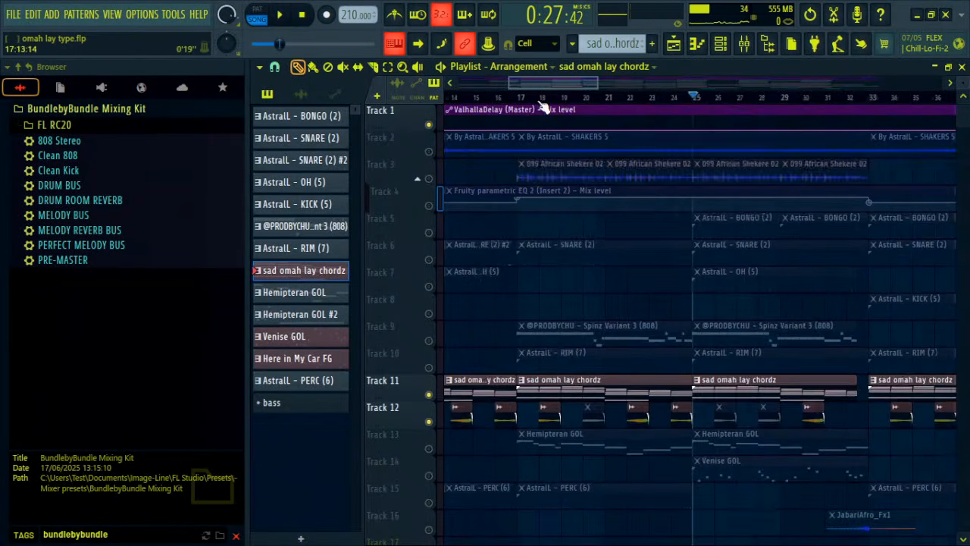
- Place the song position at bar 30 and examine which Track 12 chord clips are muted or active around it
scroll(697, 217, "down", 5)
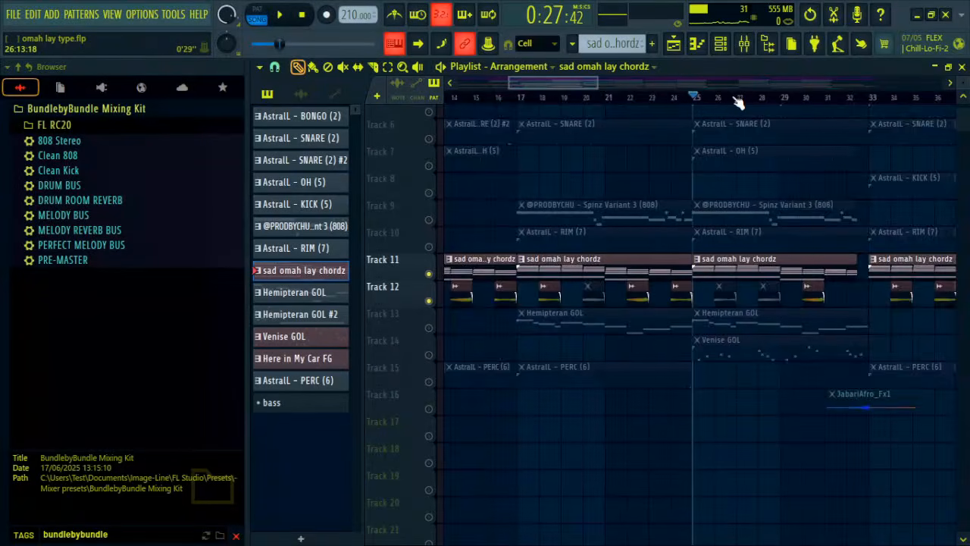
scroll(839, 102, "up", 3)
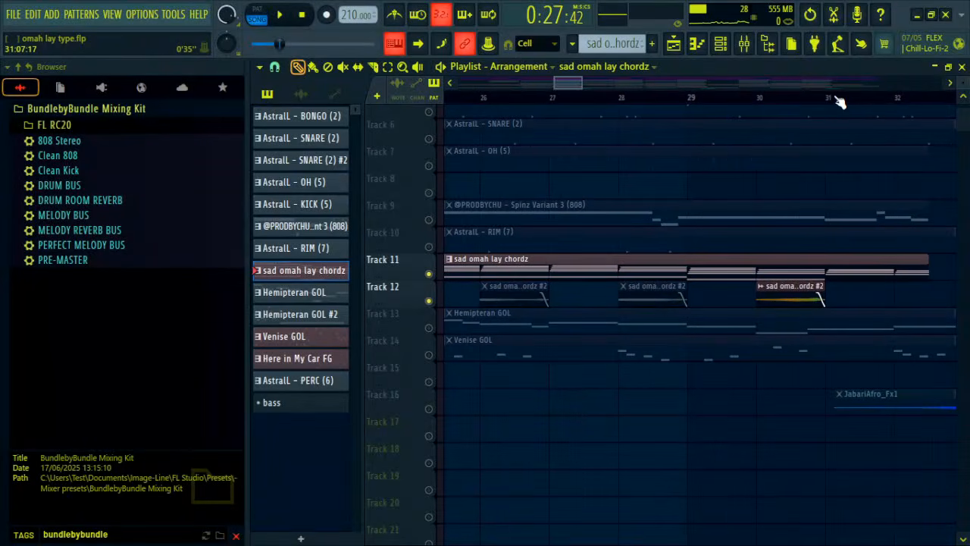
left_click(757, 97)
scroll(762, 102, "down", 3)
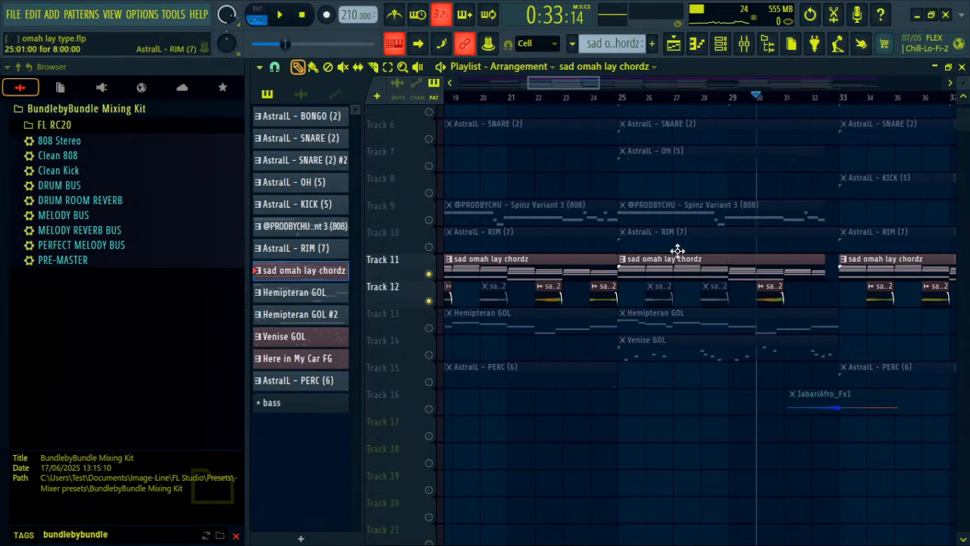
scroll(754, 99, "up", 2)
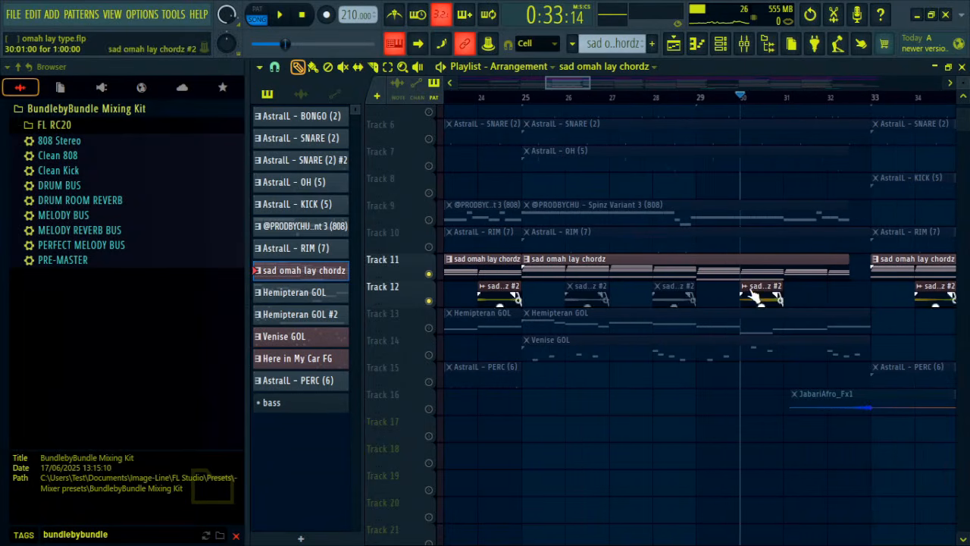
- Mute Track 11 and play the sad omah lay chordz #2 clips on Track 12 alone from bar 9
left_click(433, 284)
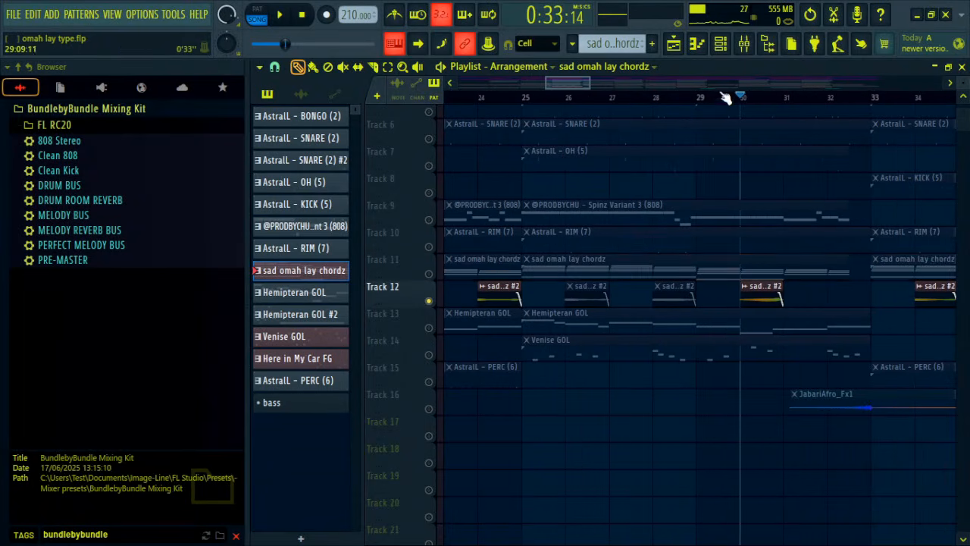
scroll(725, 97, "down", 5)
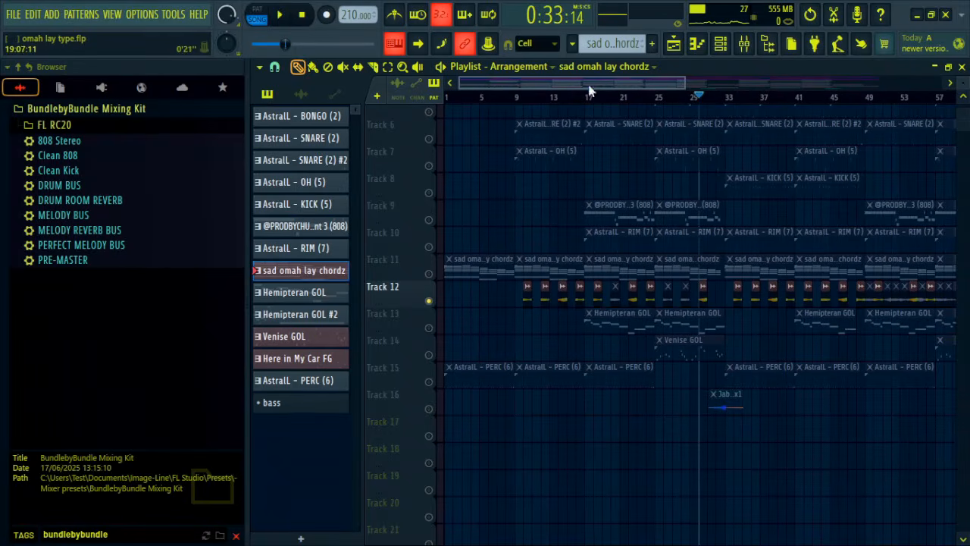
left_click(520, 99)
key("space")
scroll(523, 100, "up", 5)
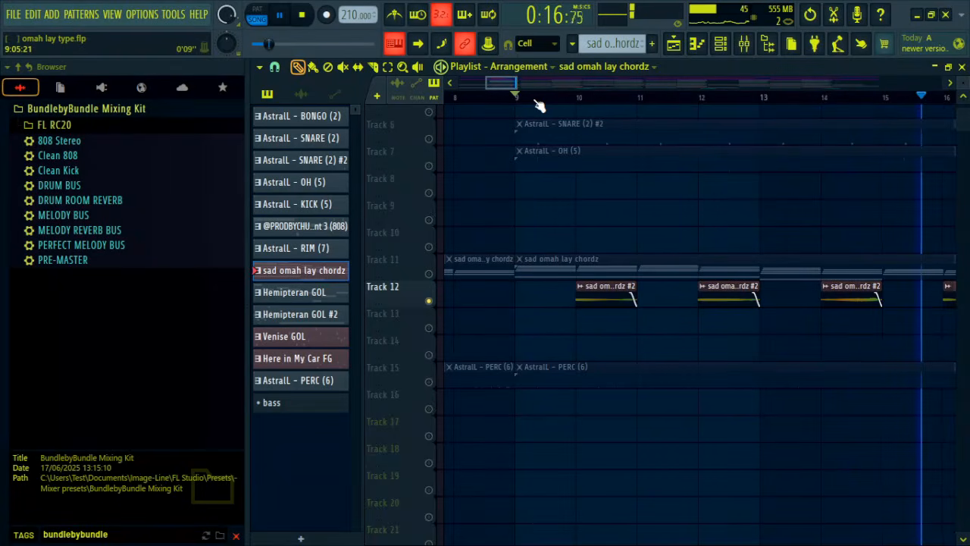
scroll(535, 105, "down", 2)
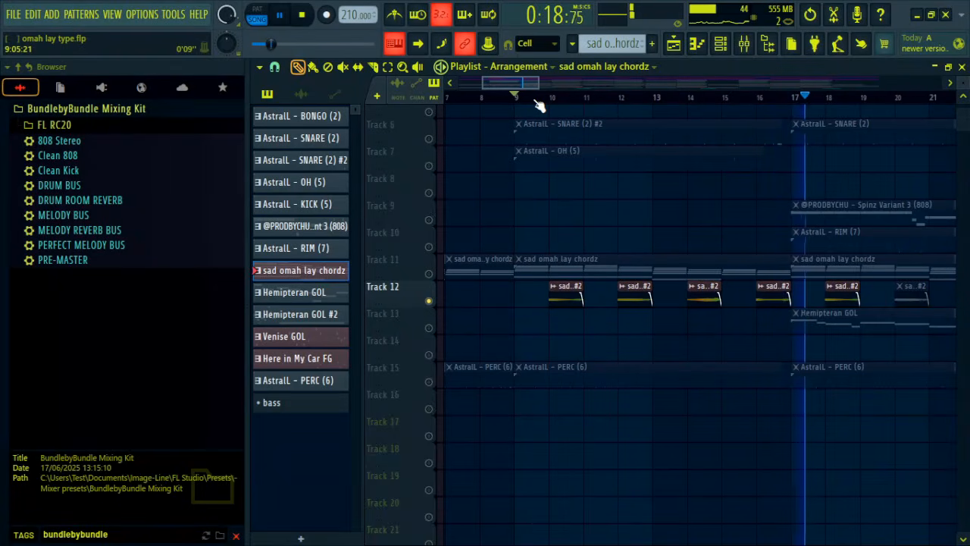
key("space")
scroll(538, 105, "down", 2)
scroll(537, 103, "down", 2)
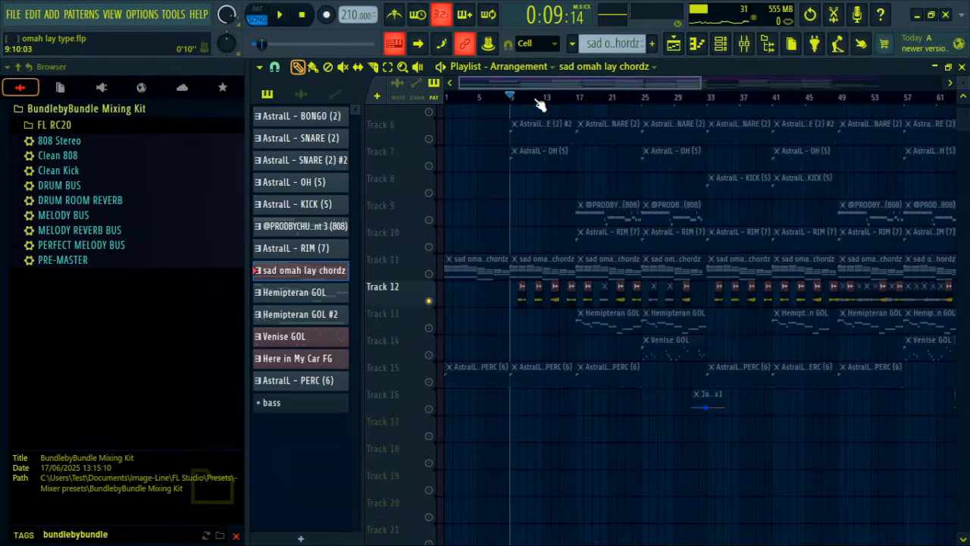
- Unmute Track 11 and examine the MELODY REVERB BUS and Insert 2 effects that Insert 13 is routed to
left_click(429, 274)
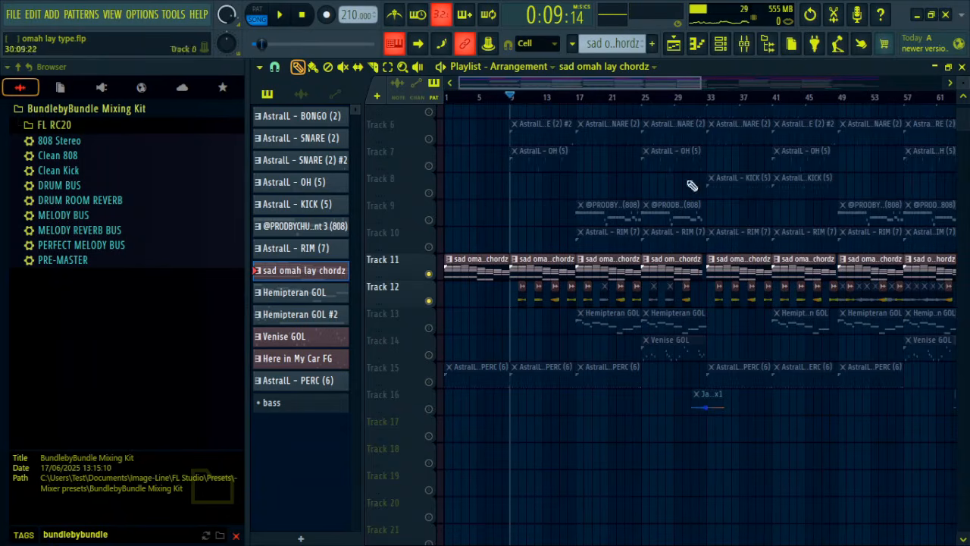
left_click(744, 43)
scroll(501, 192, "left", 5)
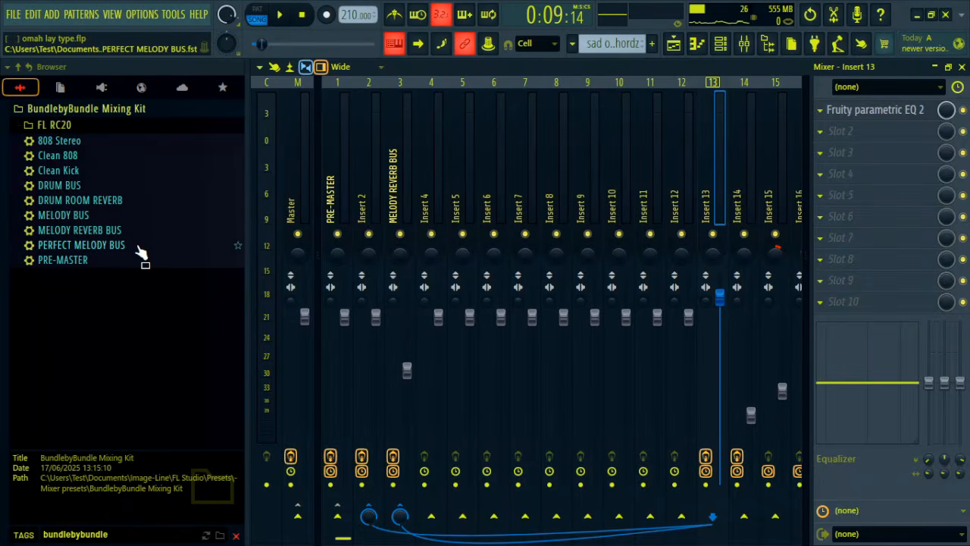
left_click(400, 183)
left_click(365, 187)
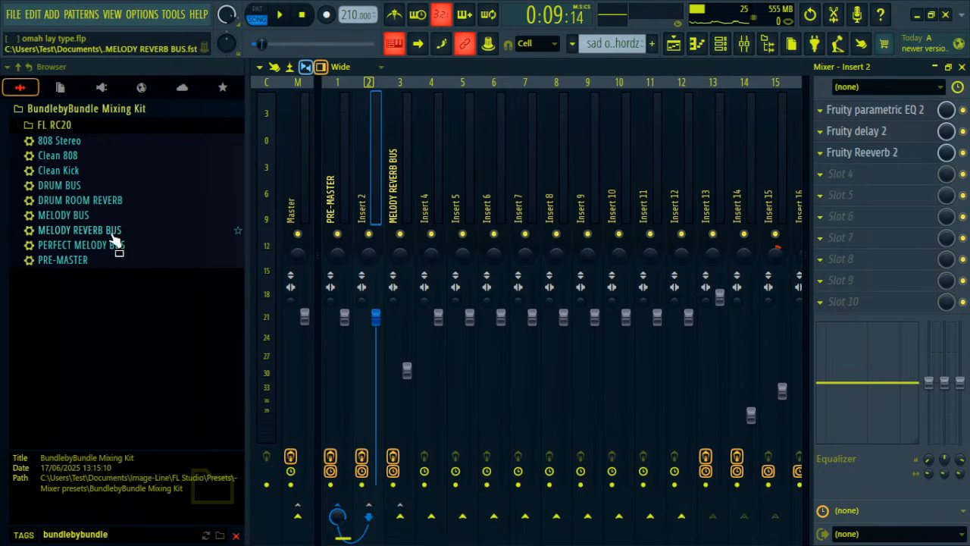
- Lower the MELODY REVERB BUS volume to about 65%, toggling the bus off and back on
left_click_drag(407, 370, 406, 386)
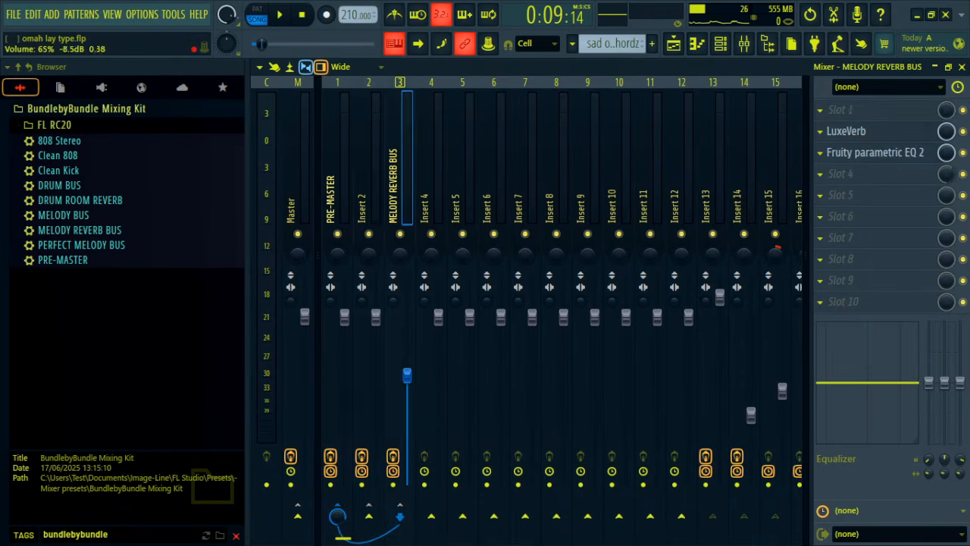
left_click(404, 238)
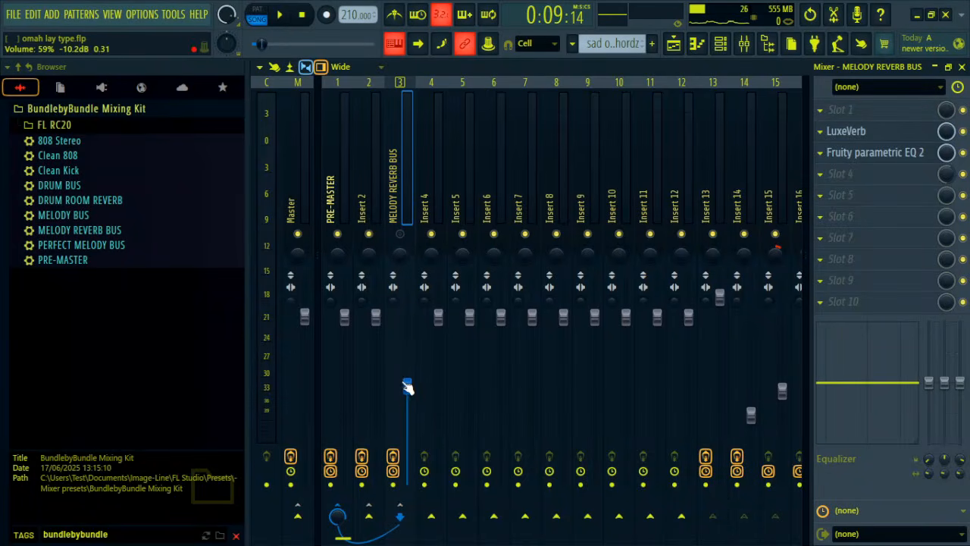
left_click(402, 236)
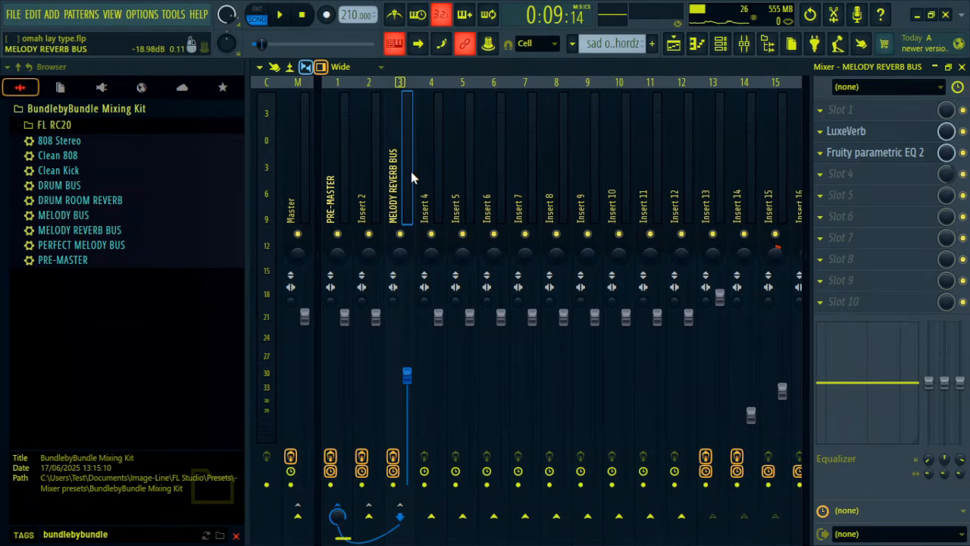
- Clear the PRE-MASTER mixer track's custom name so that it uses the default Insert 1 name
left_click(91, 260)
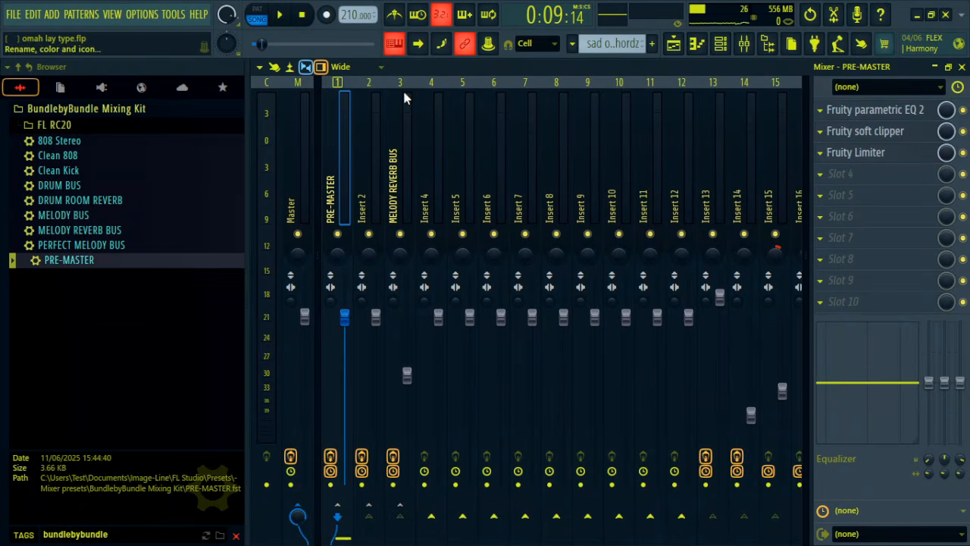
key("Return")
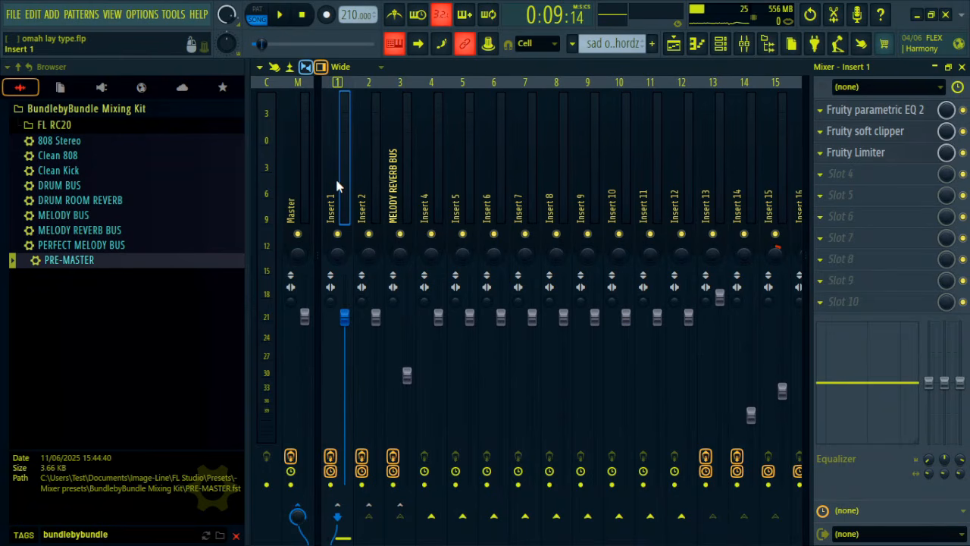
- Examine the ValhallaDelay settings on the Master track
left_click(298, 190)
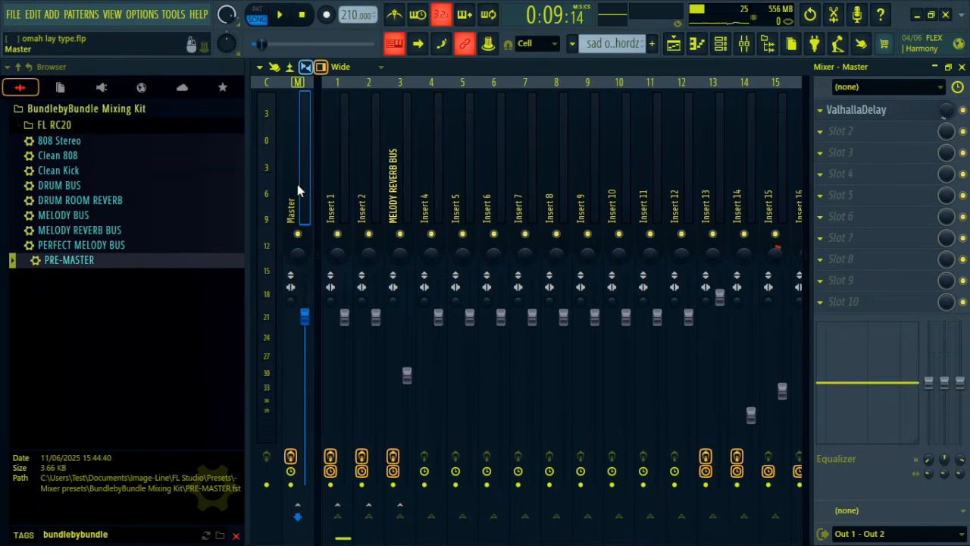
left_click(901, 119)
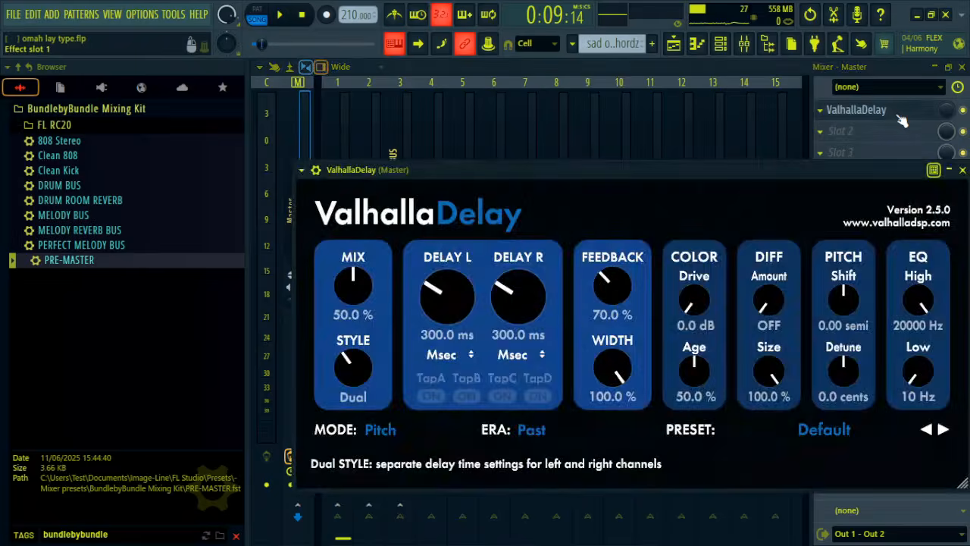
left_click(902, 119)
- Unmute all playlist tracks and play the ending from about bar 104, where the ValhallaDelay mix level automation rises
left_click(962, 67)
scroll(693, 98, "down", 3)
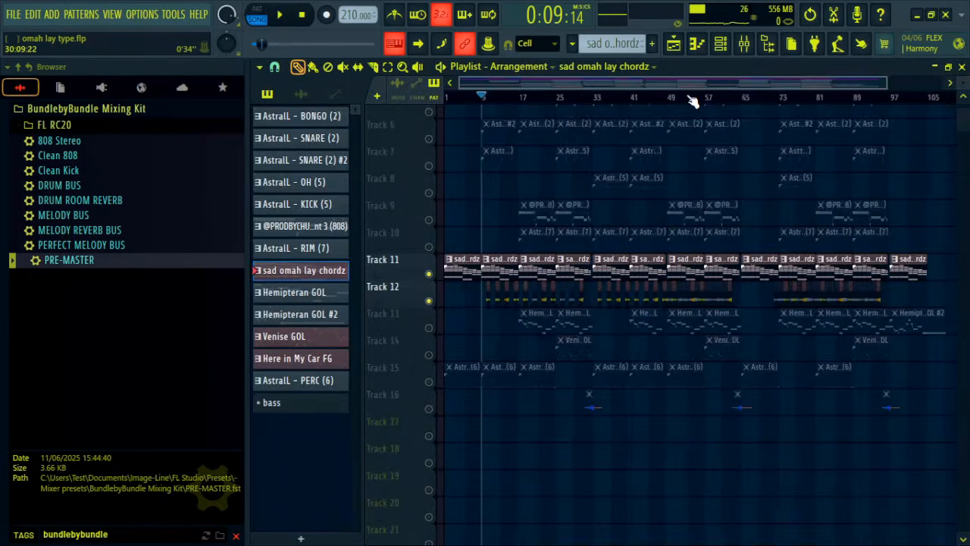
scroll(916, 101, "up", 4)
scroll(434, 341, "up", 2)
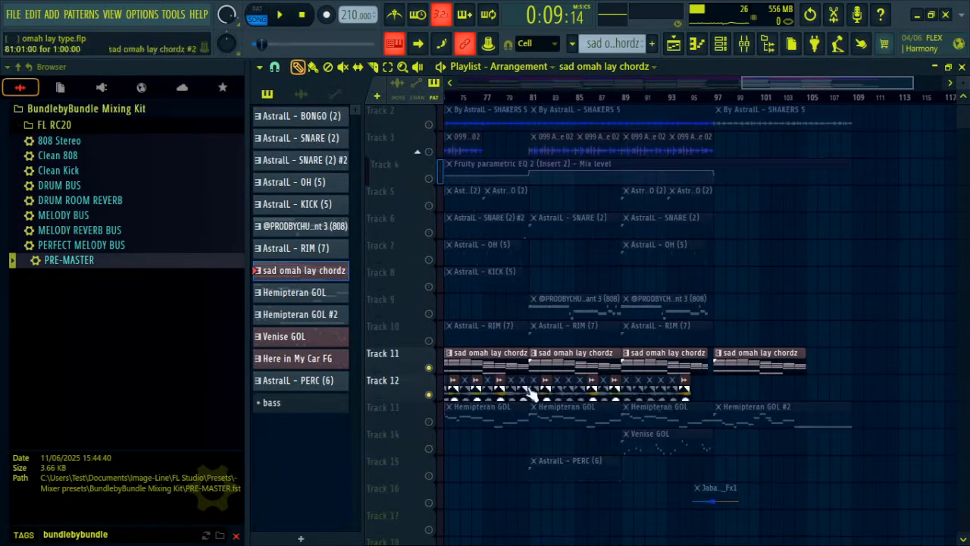
scroll(803, 152, "up", 1)
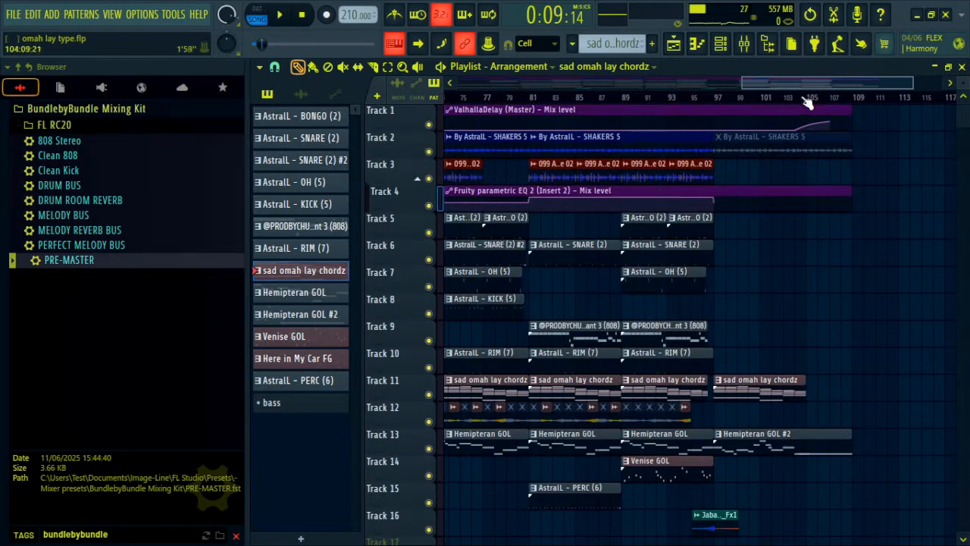
left_click(808, 98)
scroll(810, 101, "up", 3)
key("space")
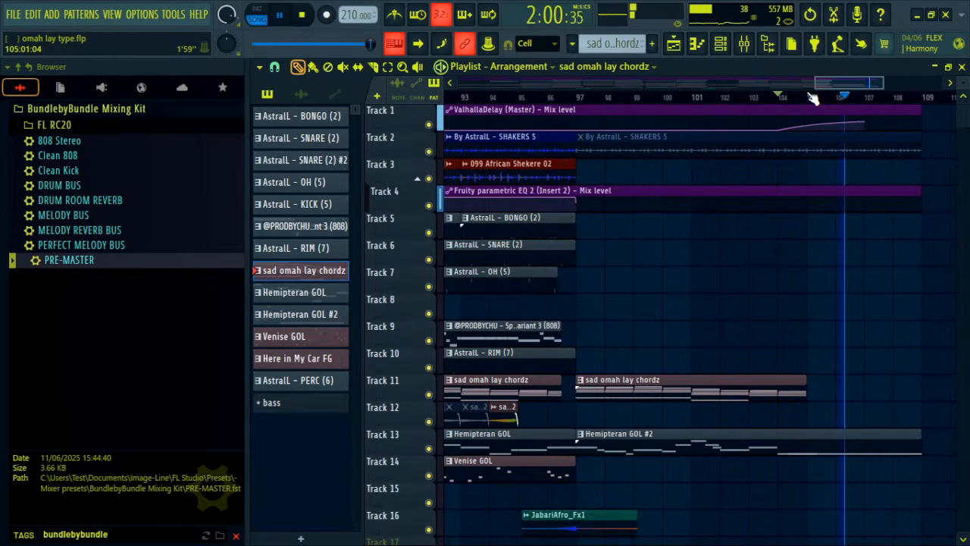
left_click(750, 47)
key("space")
scroll(724, 97, "down", 4)
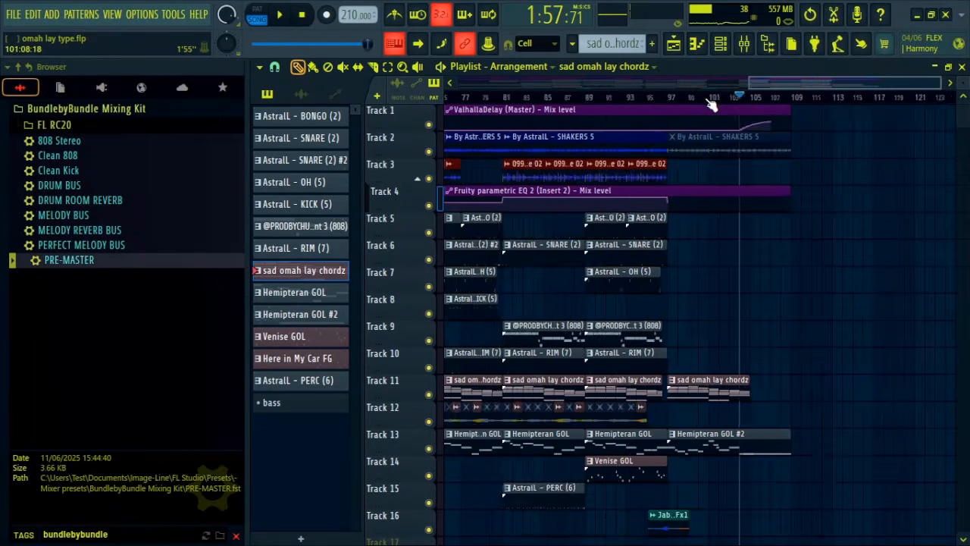
- Examine the effect chain on Insert 1, viewing the Fruity parametric EQ 2 curve
left_click(744, 46)
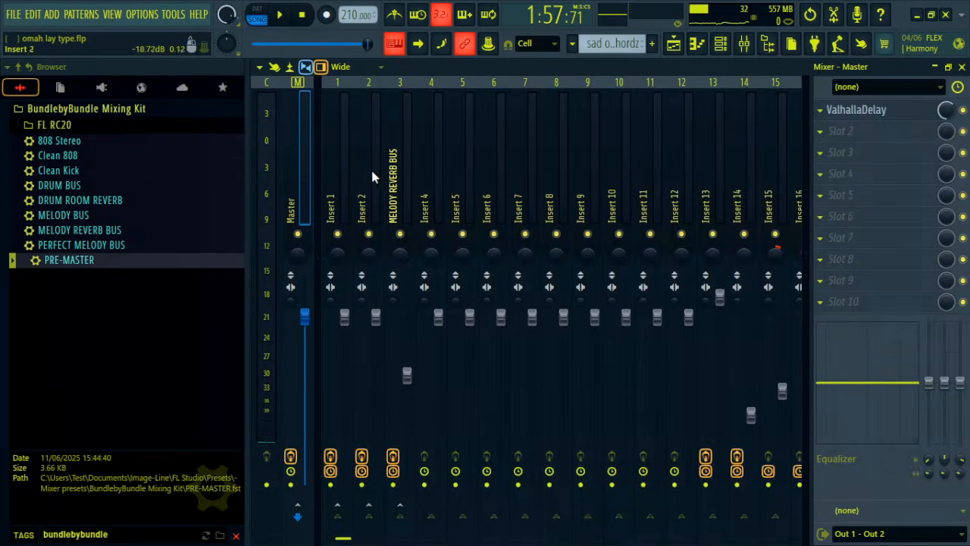
left_click(343, 181)
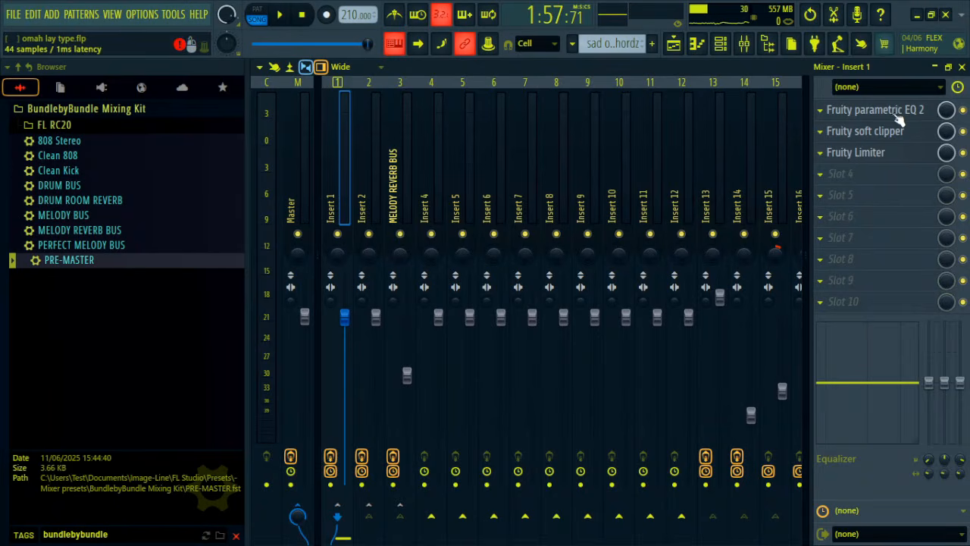
left_click(905, 112)
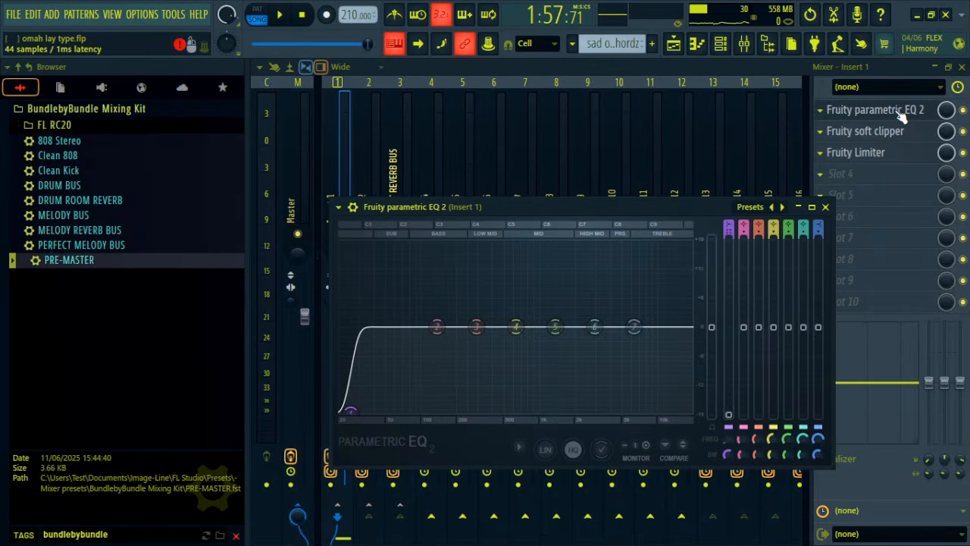
left_click(902, 115)
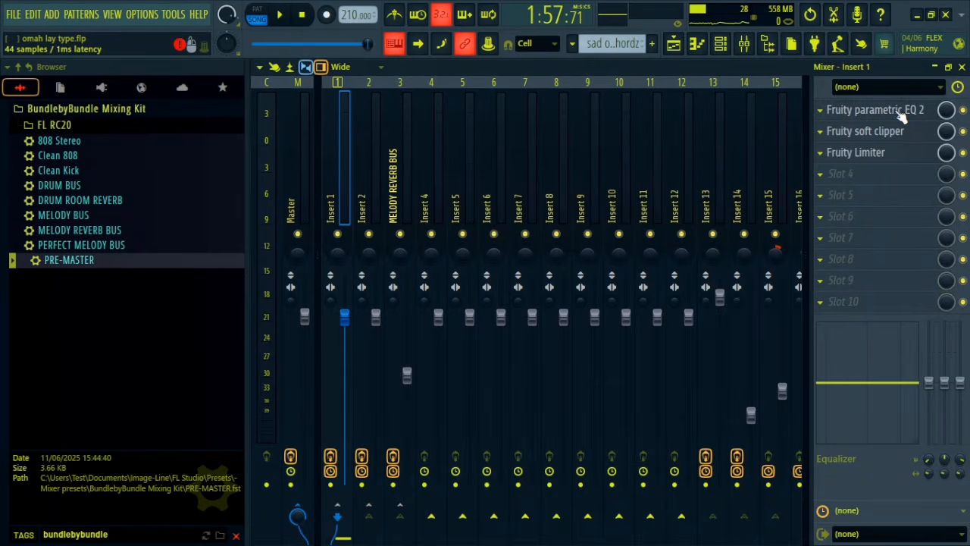
left_click(902, 115)
left_click(901, 115)
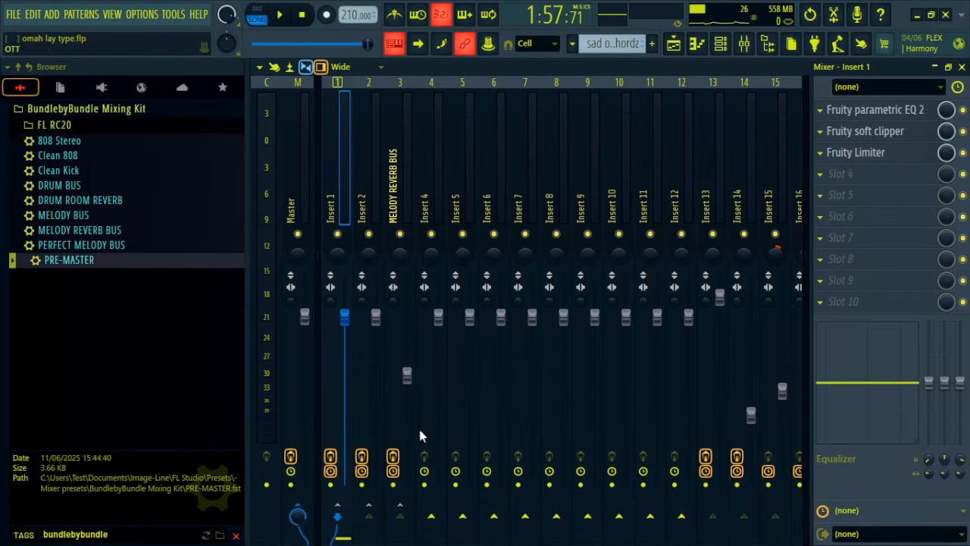
- Load Ozone 11 Imager in slot 5 of Insert 1 and divide its spectrum into four bands
left_click(395, 461)
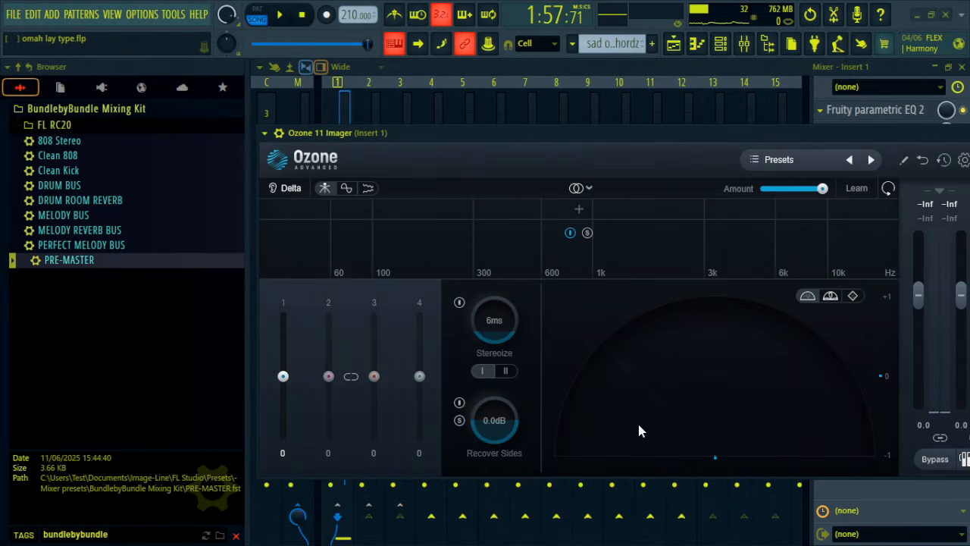
left_click_drag(561, 132, 634, 120)
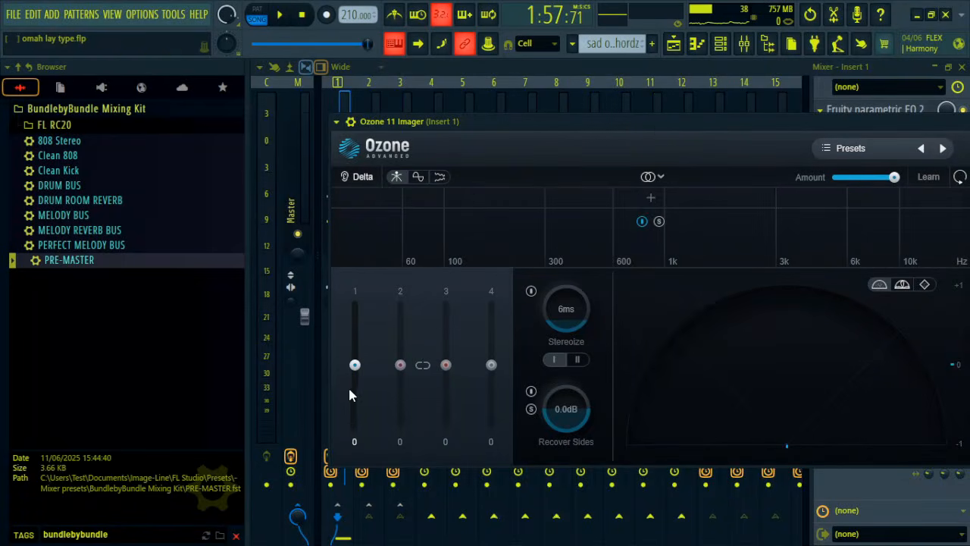
left_click(466, 203)
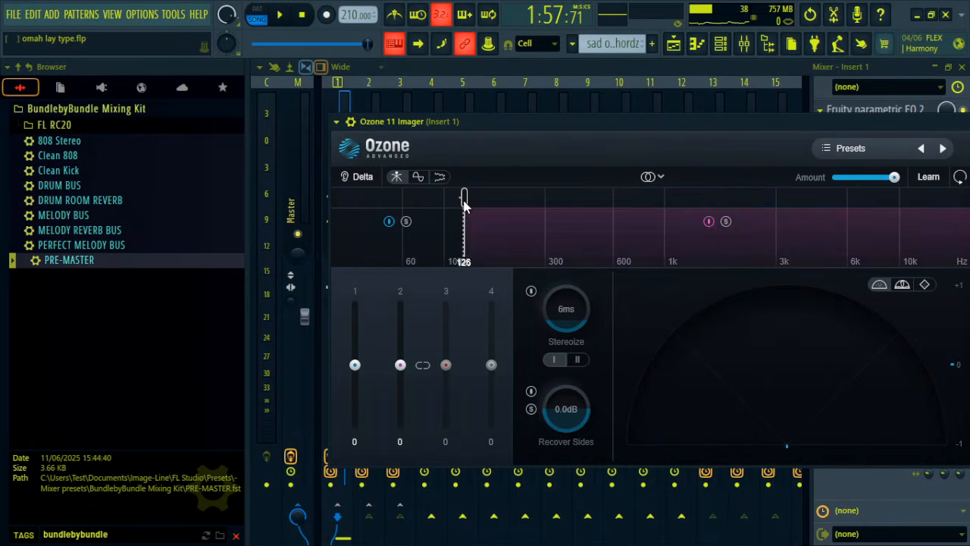
left_click(710, 200)
left_click(905, 200)
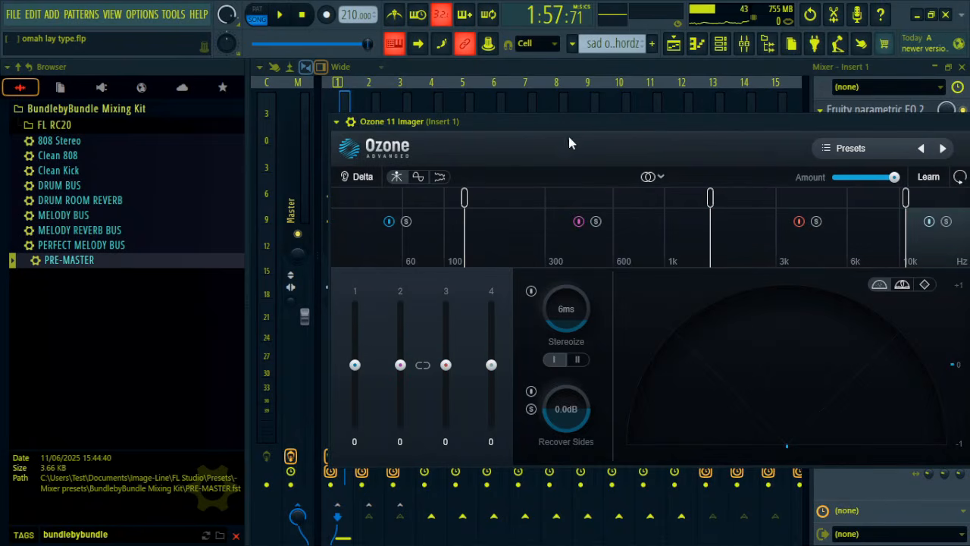
- Play the song from about 0:42 with Learn active so Ozone 11 Imager sets its band crossovers
left_click_drag(562, 124, 511, 130)
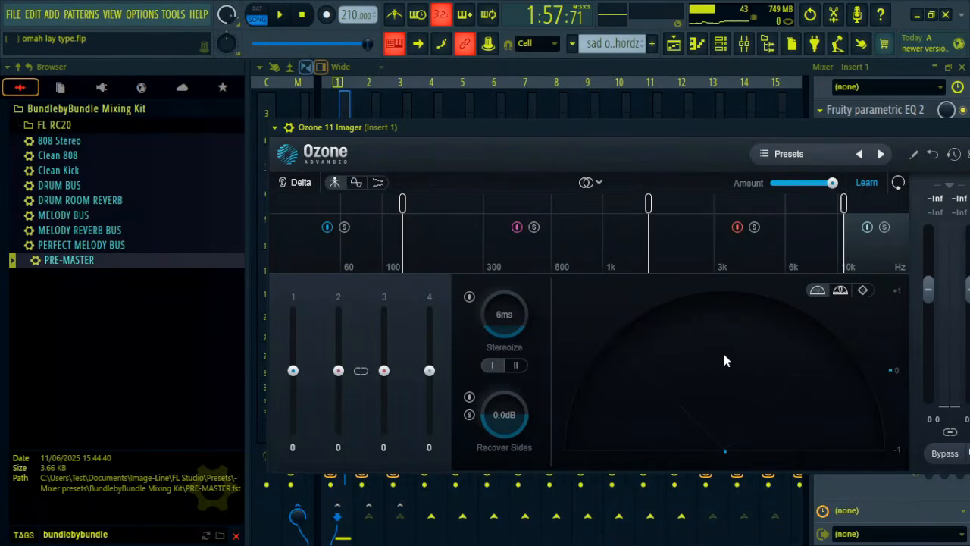
left_click_drag(895, 124, 876, 124)
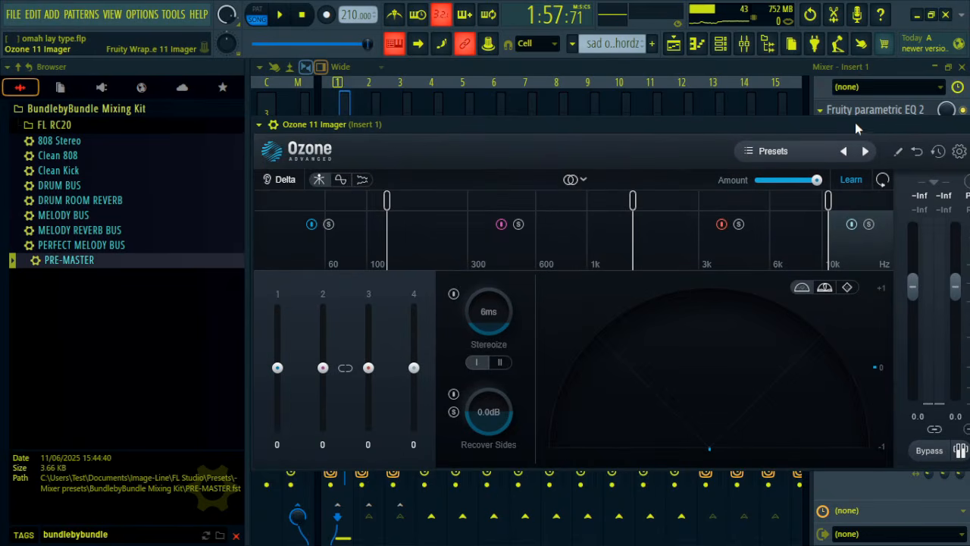
left_click_drag(372, 44, 295, 44)
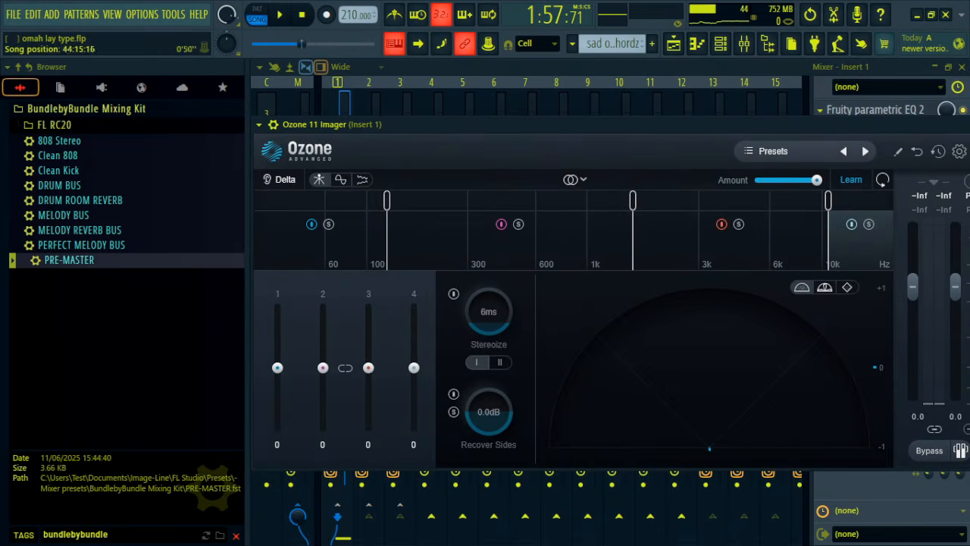
left_click(280, 16)
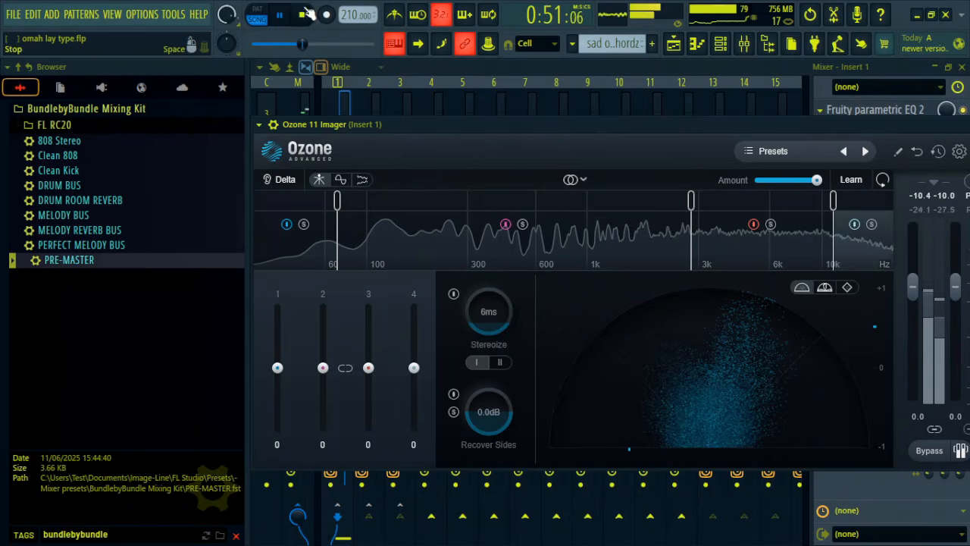
key("space")
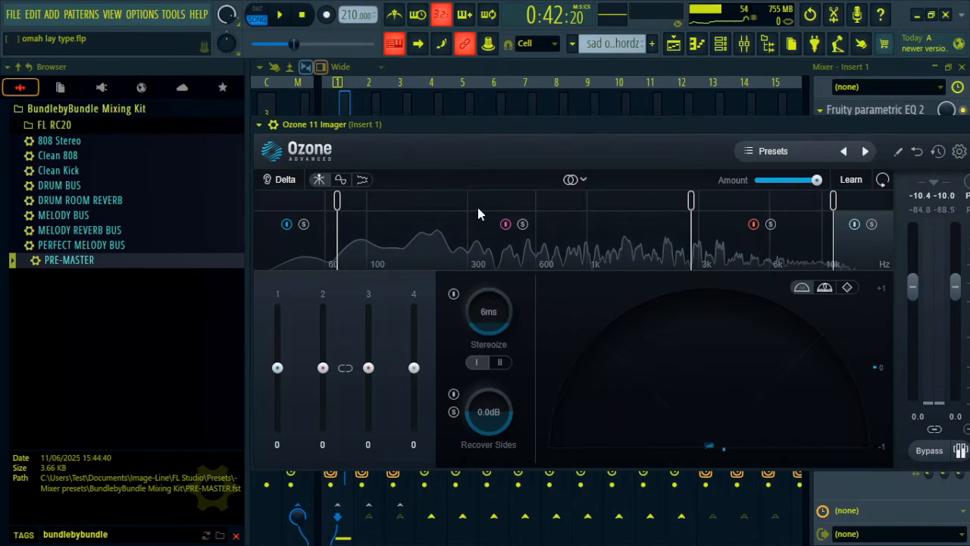
- Set the Imager band widths to -100, 19, 35 and 88, and raise the first crossover to just under 100 Hz
left_click_drag(278, 367, 280, 420)
left_click_drag(324, 368, 324, 361)
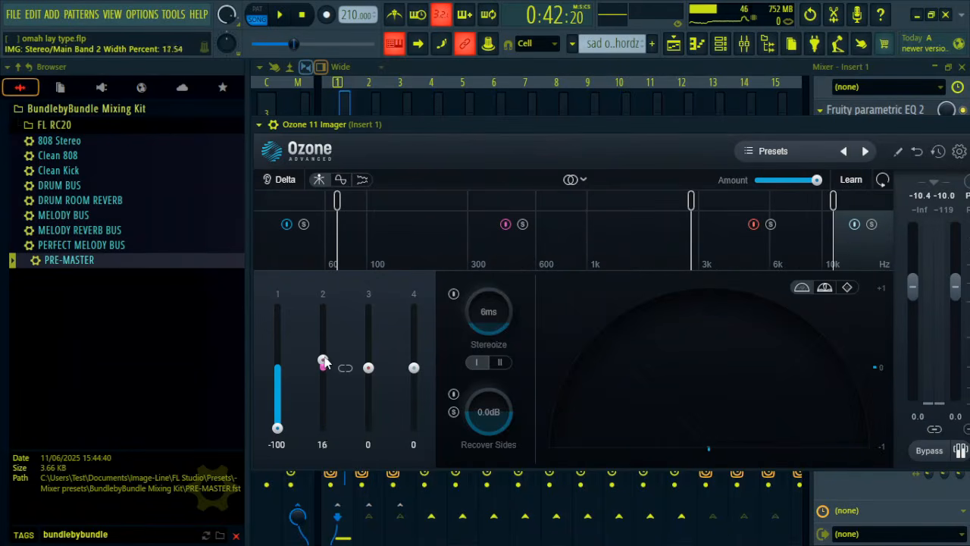
left_click_drag(337, 203, 361, 213)
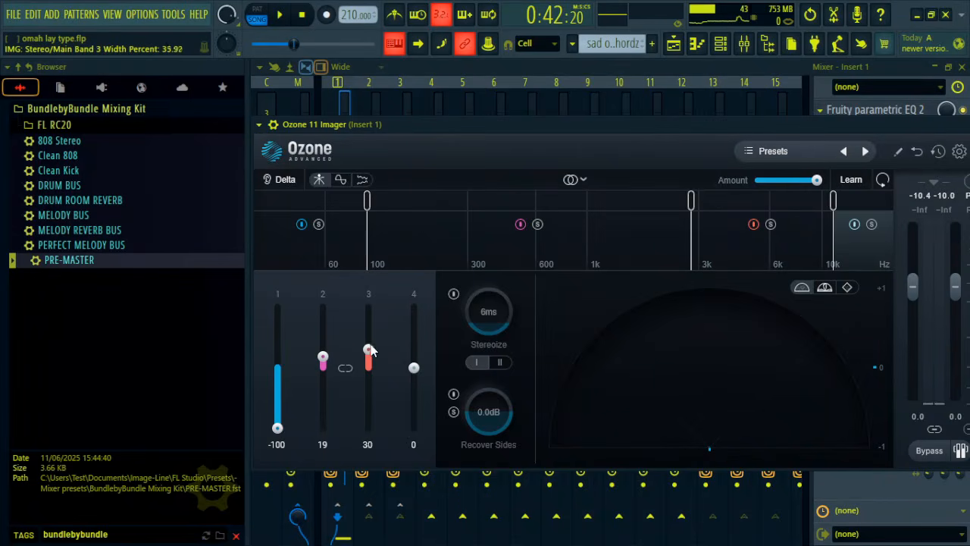
left_click_drag(413, 368, 418, 327)
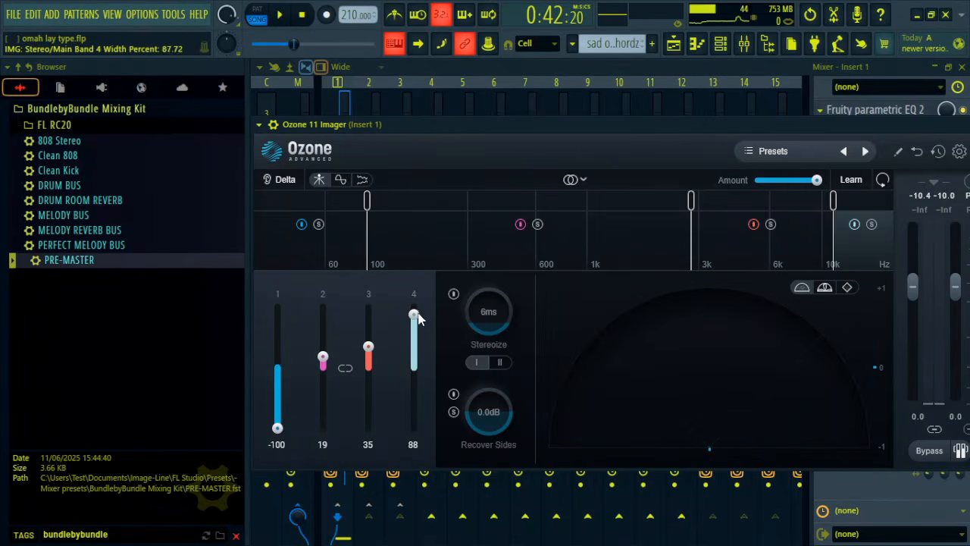
- Compare the song playing with Ozone 11 Imager enabled and disabled on Insert 1, leaving it disabled
left_click(287, 16)
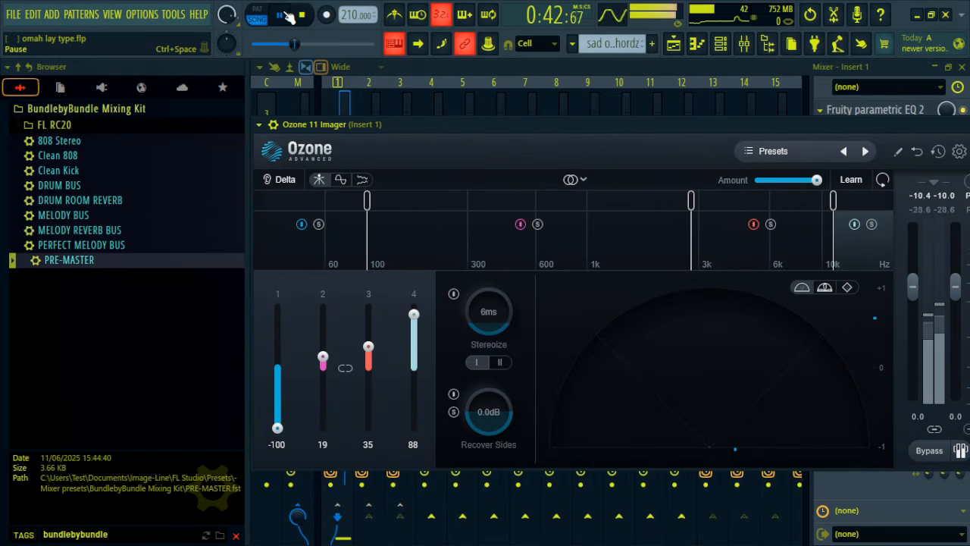
left_click_drag(739, 120, 555, 150)
left_click(893, 150)
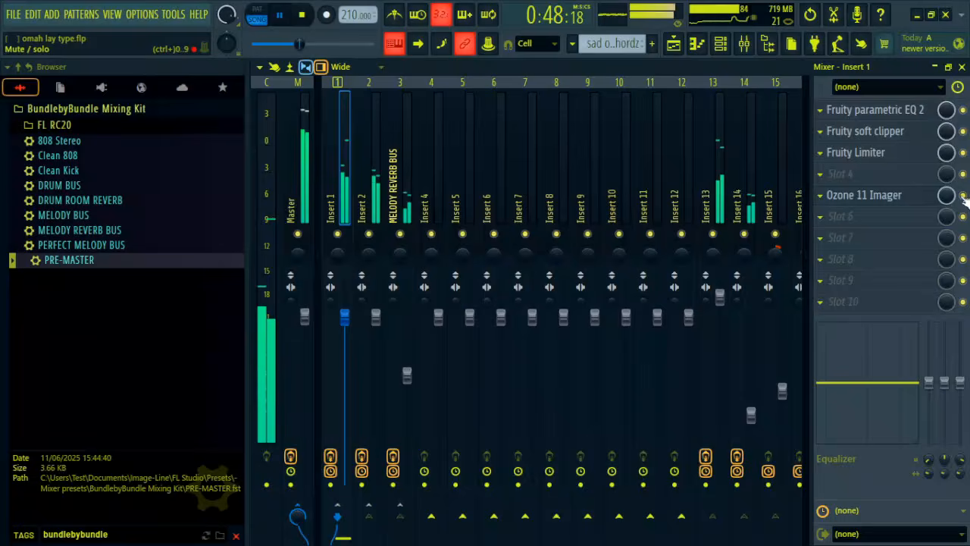
key("space")
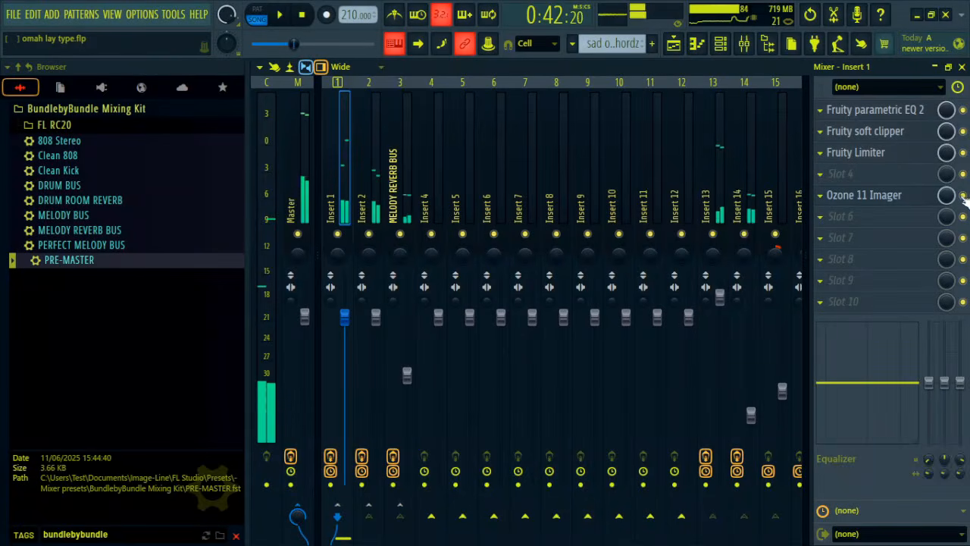
key("space")
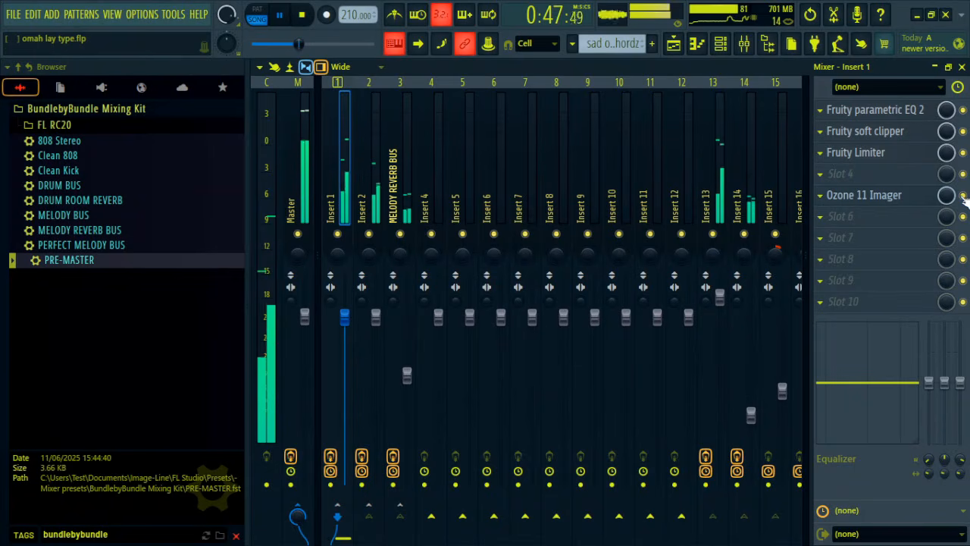
key("space")
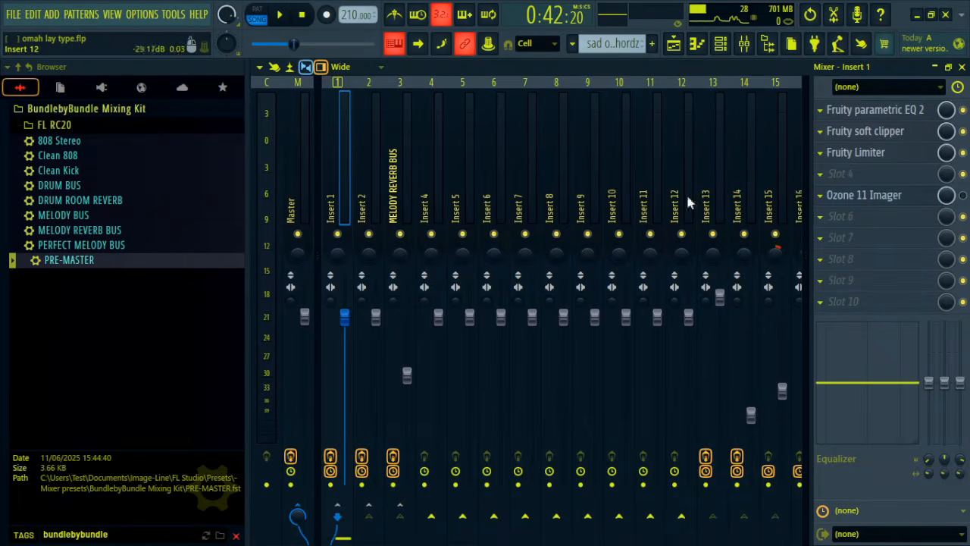
- Return from the mixer to the playlist and select the Hemipteran GOL pattern on Track 13
scroll(529, 115, "down", 3)
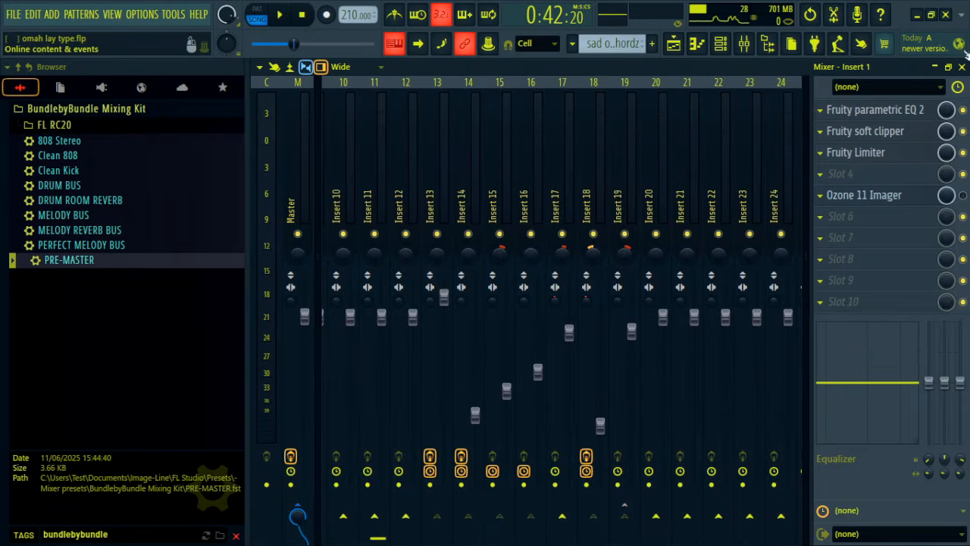
left_click(962, 66)
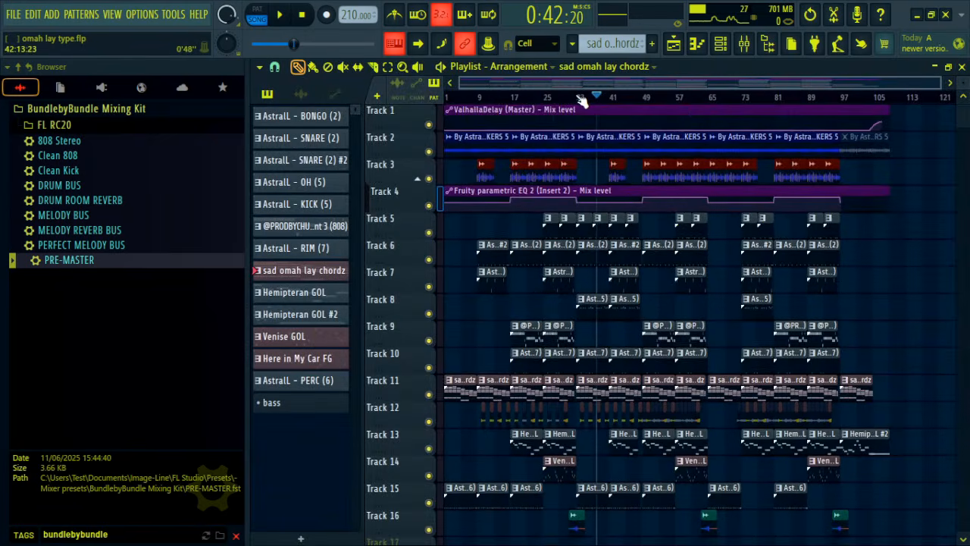
scroll(617, 112, "down", 4)
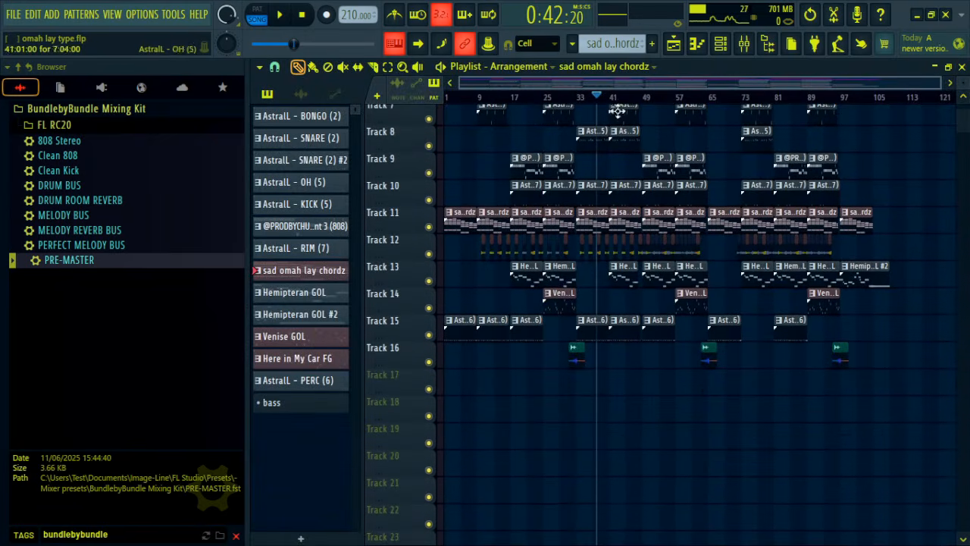
scroll(617, 100, "up", 4)
left_click(670, 268)
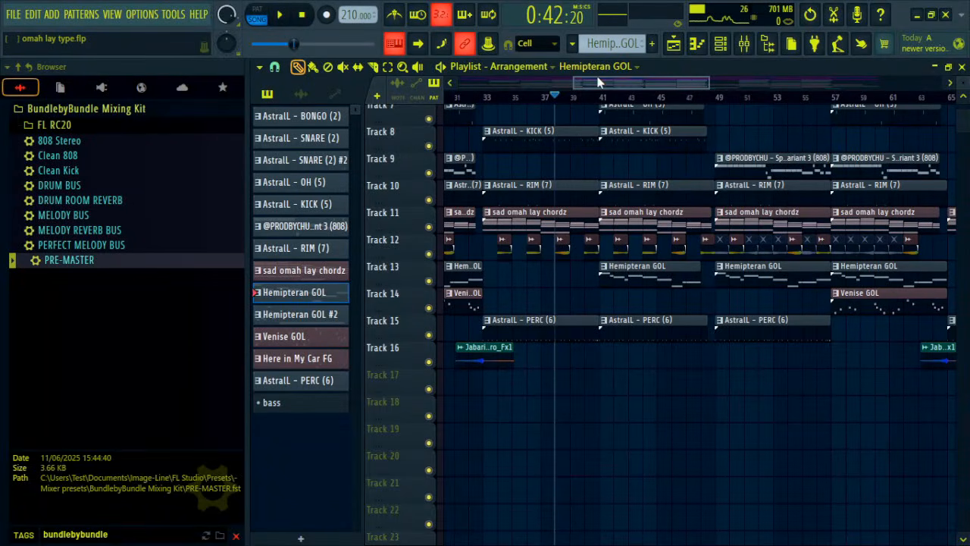
- Play the Hemipteran GOL pattern on its own and open its mixer track, Insert 14
left_click(602, 99)
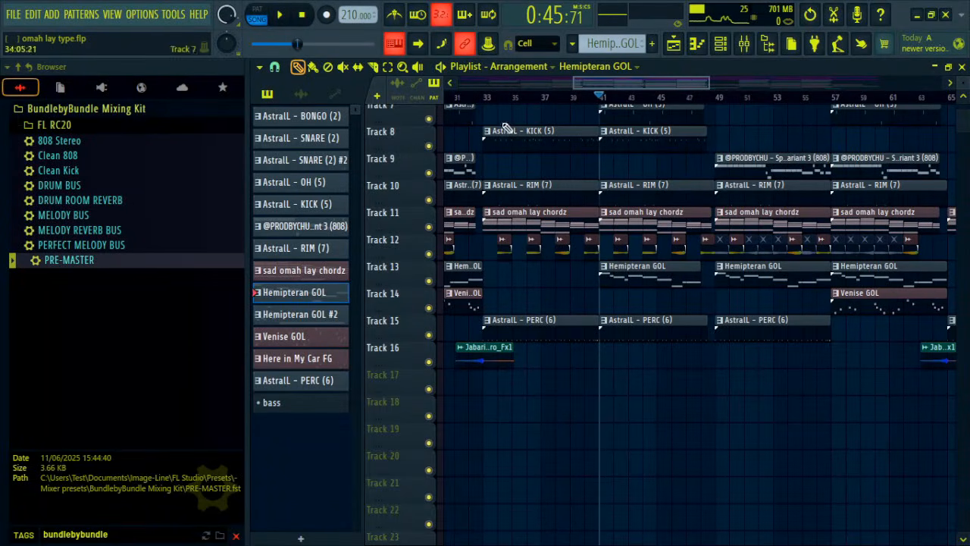
left_click(257, 10)
left_click(280, 14)
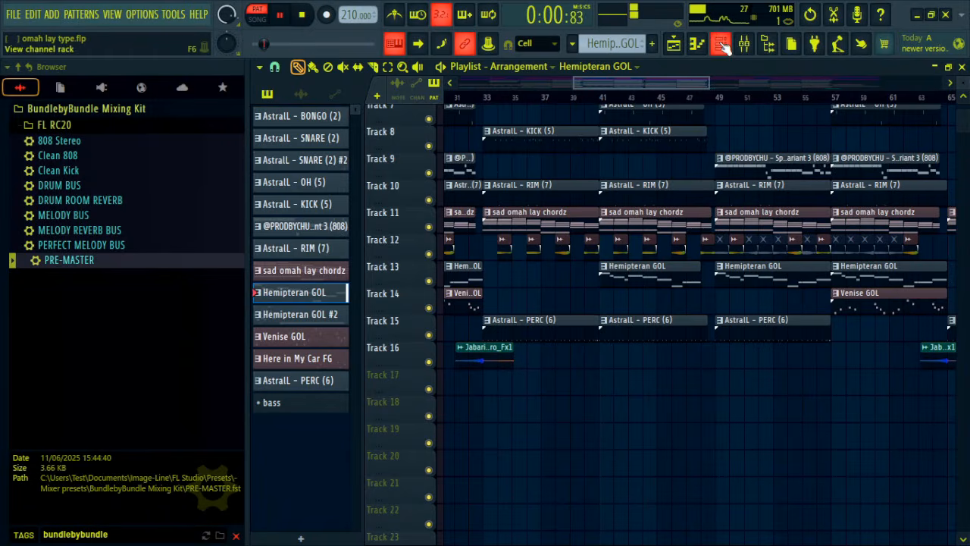
left_click(720, 44)
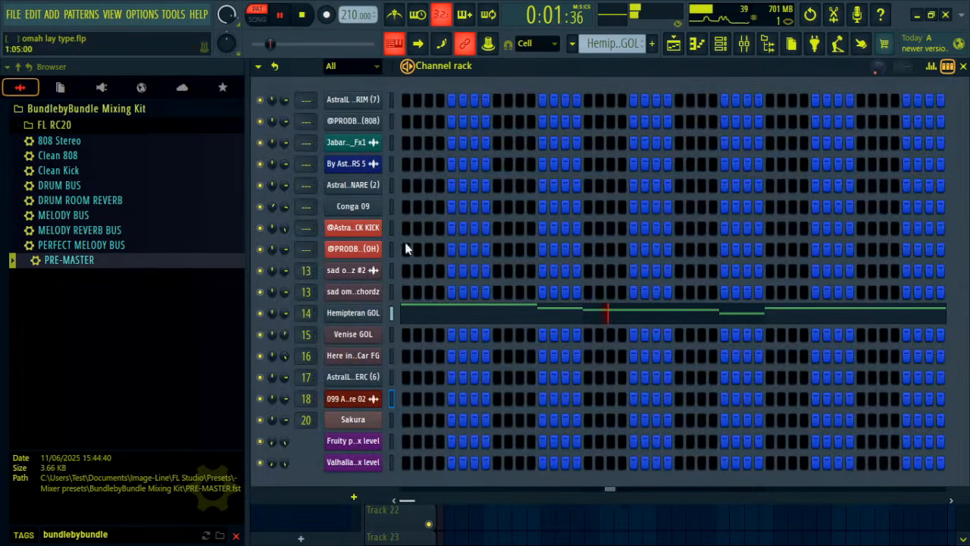
double_click(306, 313)
left_click(464, 208)
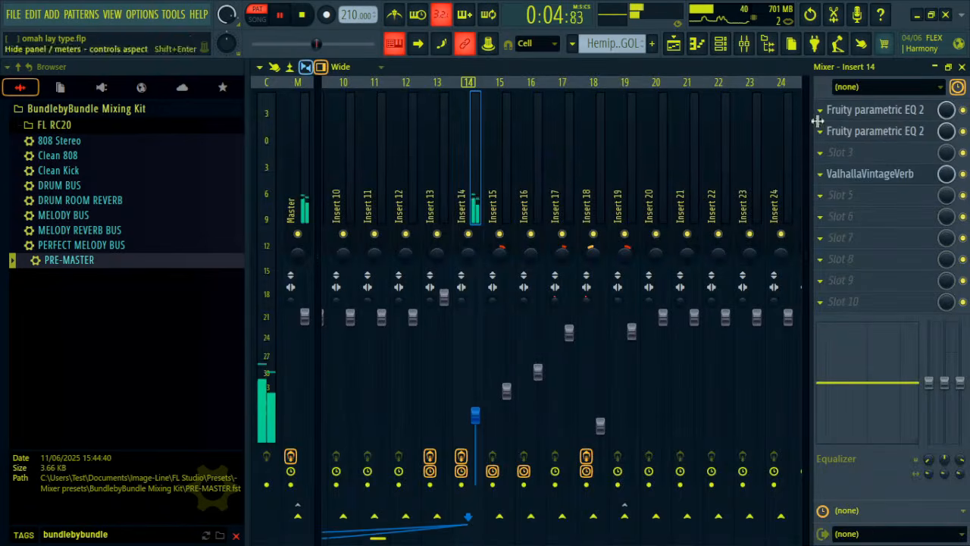
- Compare the melody with and without the band 7 high-shelf cut in the first Fruity parametric EQ 2 on Insert 14
left_click(875, 111)
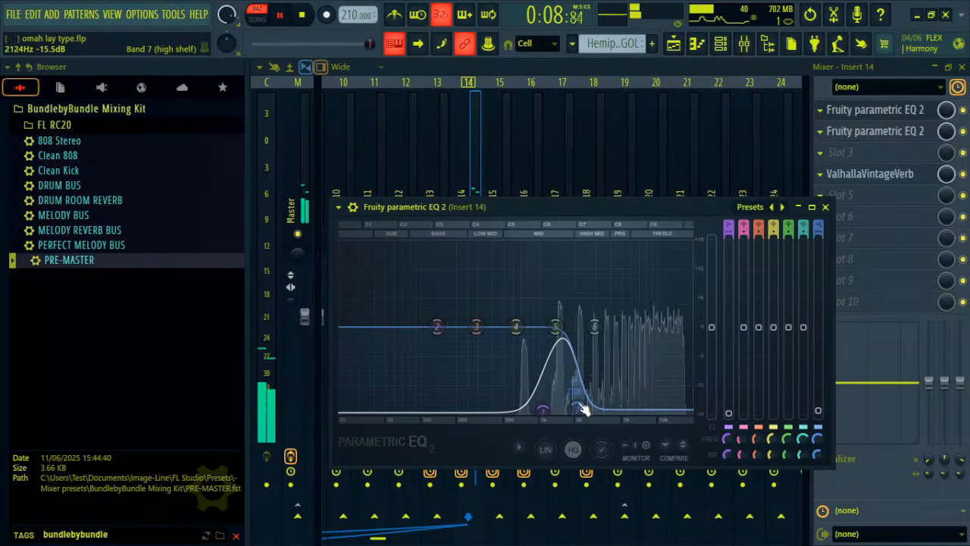
key("ctrl+z")
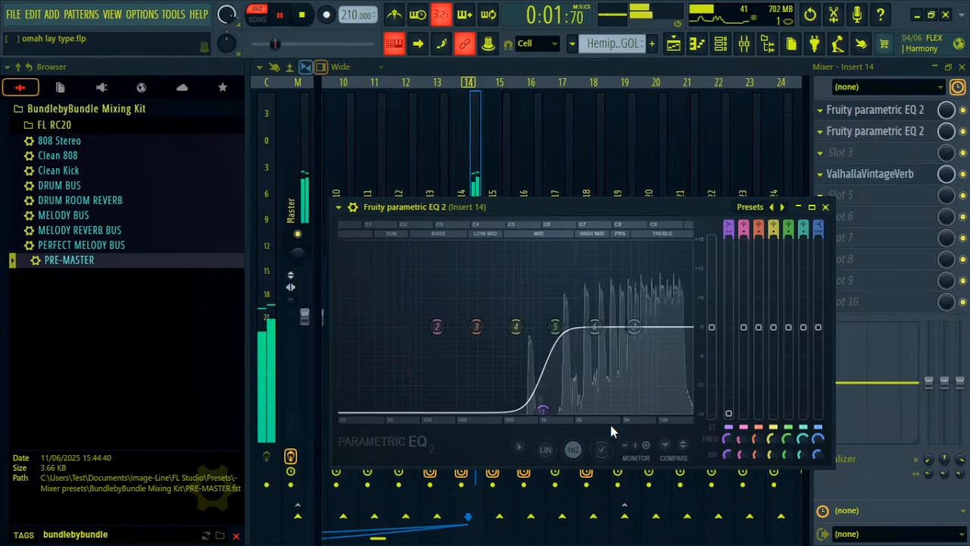
key("ctrl+z")
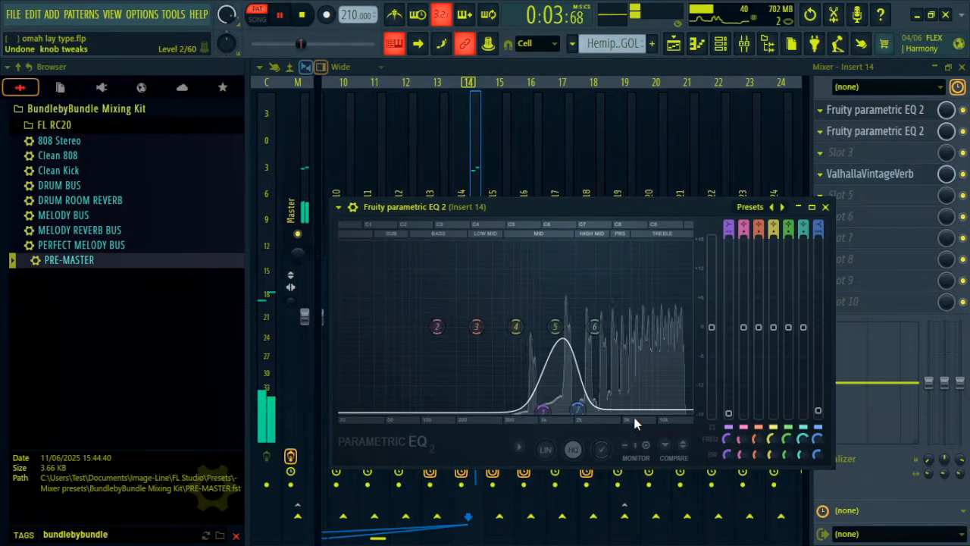
left_click(825, 206)
- Examine the second Fruity parametric EQ 2 on Insert 14 and raise its band 7 level slightly
left_click(871, 135)
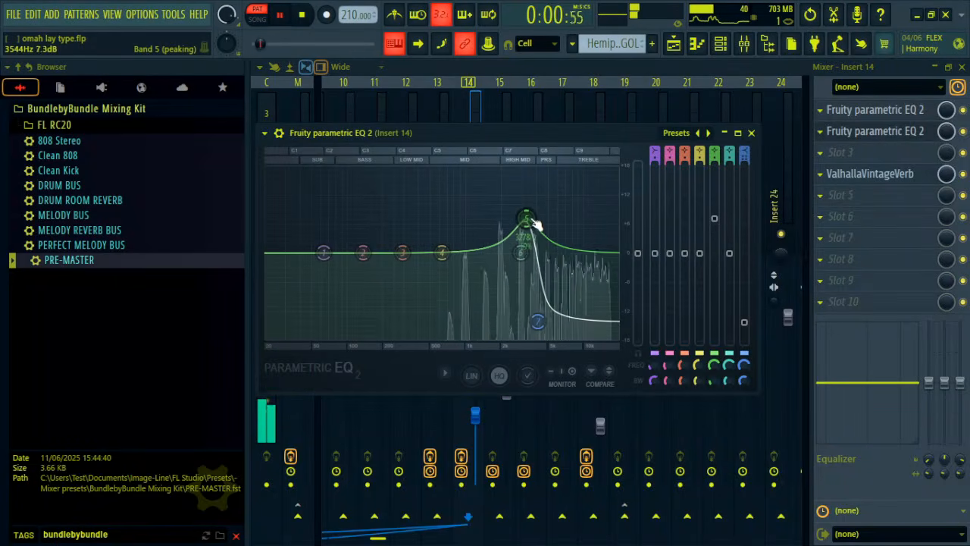
left_click_drag(745, 323, 744, 302)
left_click(750, 133)
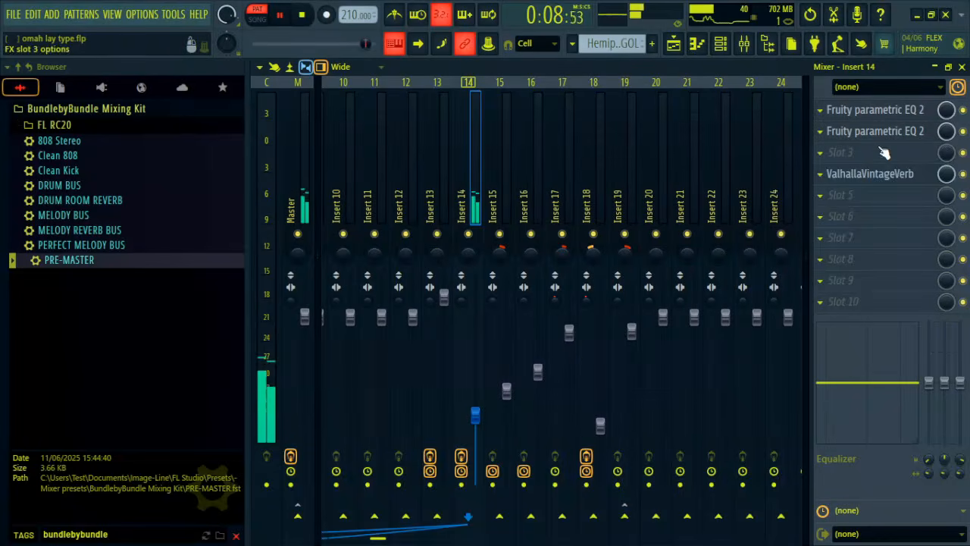
- Review ValhallaVintageVerb on Insert 14 with the pattern playing, stop playback, and set its decay to 1.19 s
left_click(879, 175)
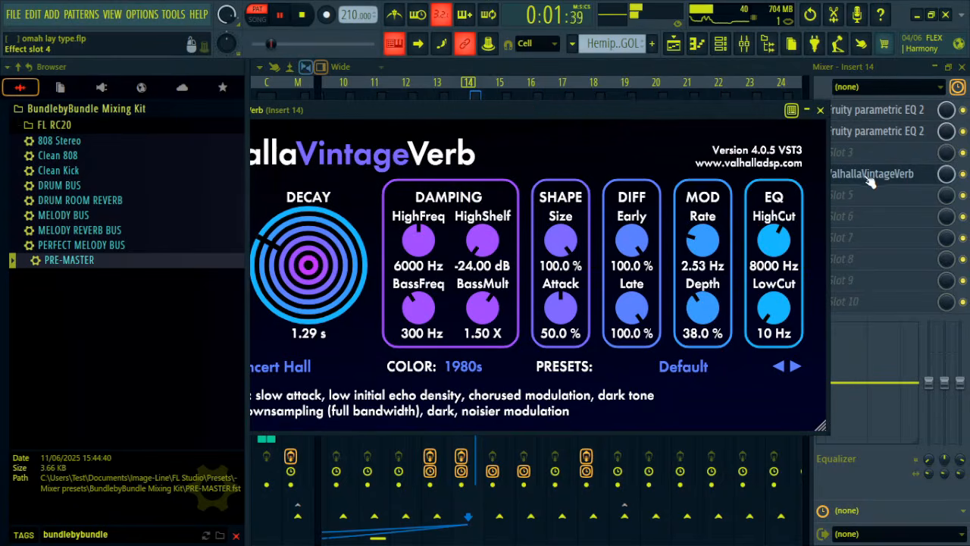
left_click_drag(548, 111, 621, 116)
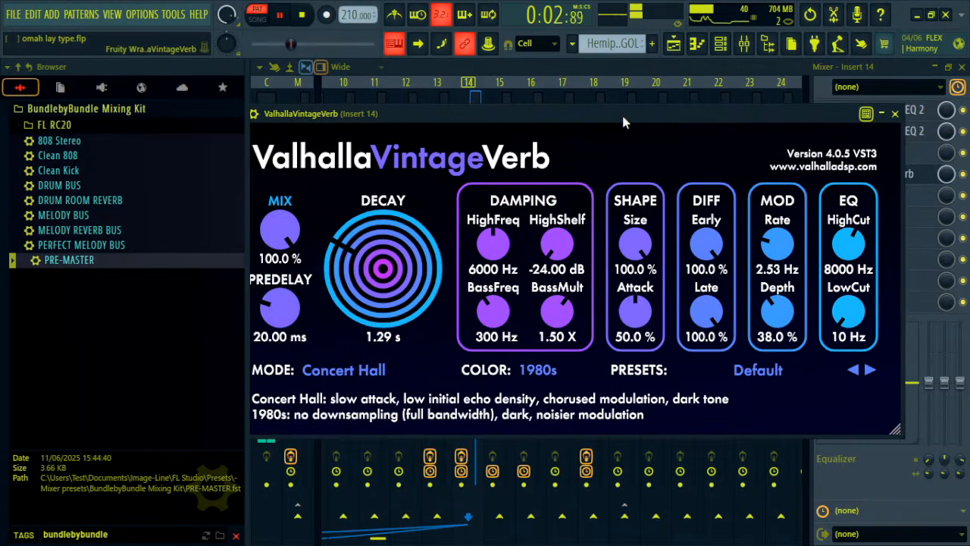
left_click(302, 14)
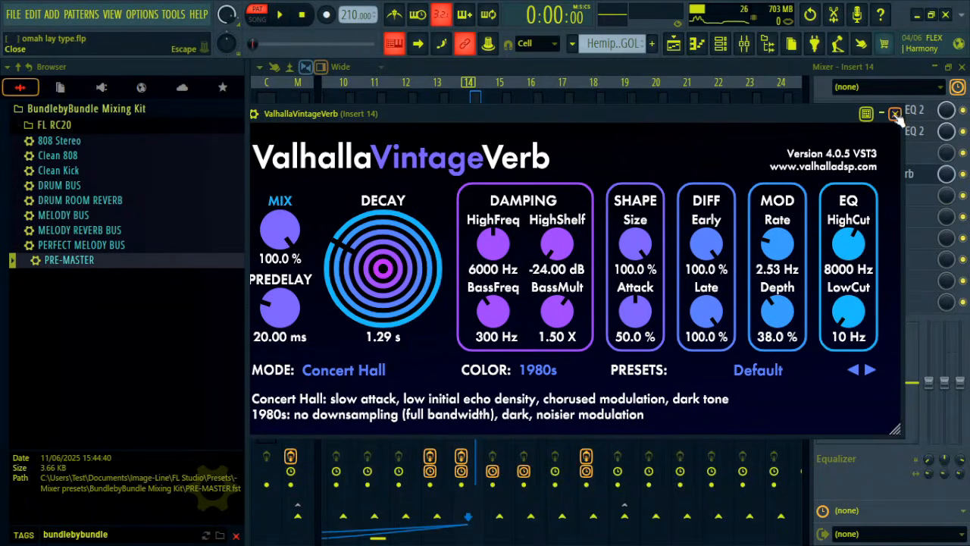
left_click_drag(515, 112, 568, 105)
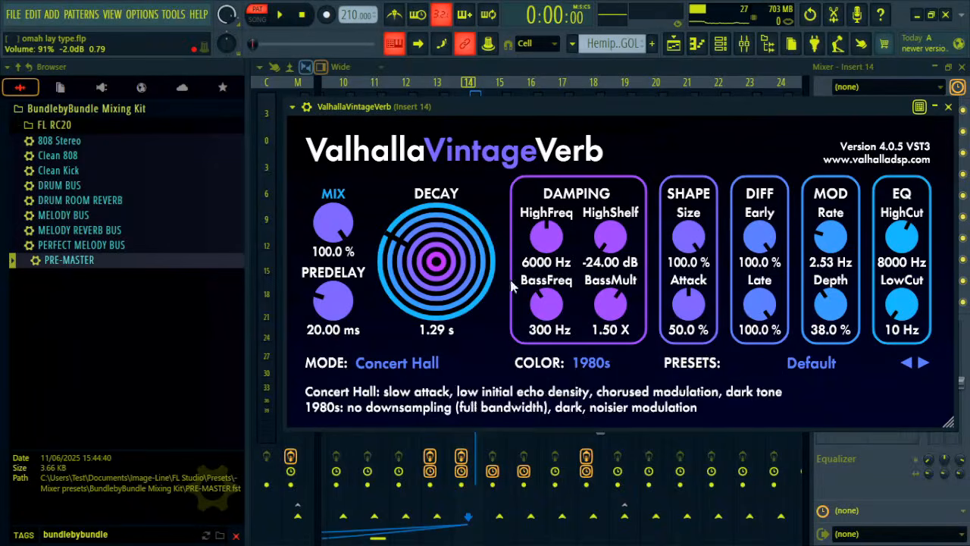
mouse_move(447, 265)
left_mouse_down()
mouse_move(448, 278)
mouse_move(449, 266)
left_mouse_up()
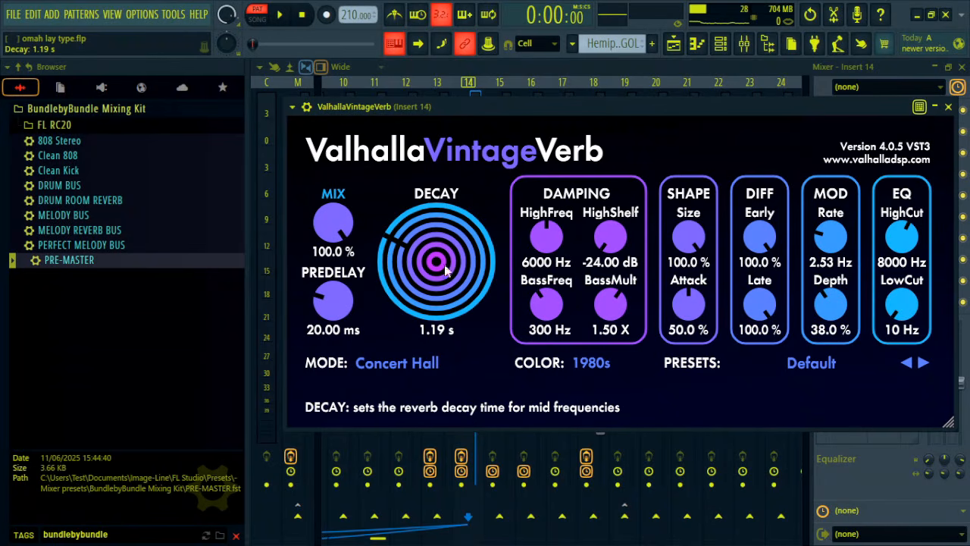
left_click(948, 107)
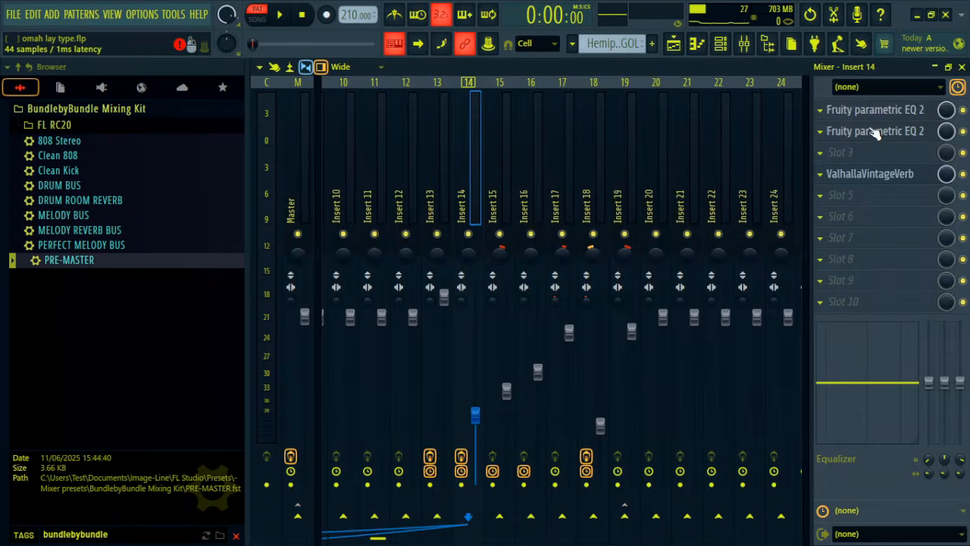
- Examine the reverb decay setting in LuxeVerb on the MELODY REVERB BUS
scroll(684, 156, "left", 9)
scroll(684, 155, "right", 4)
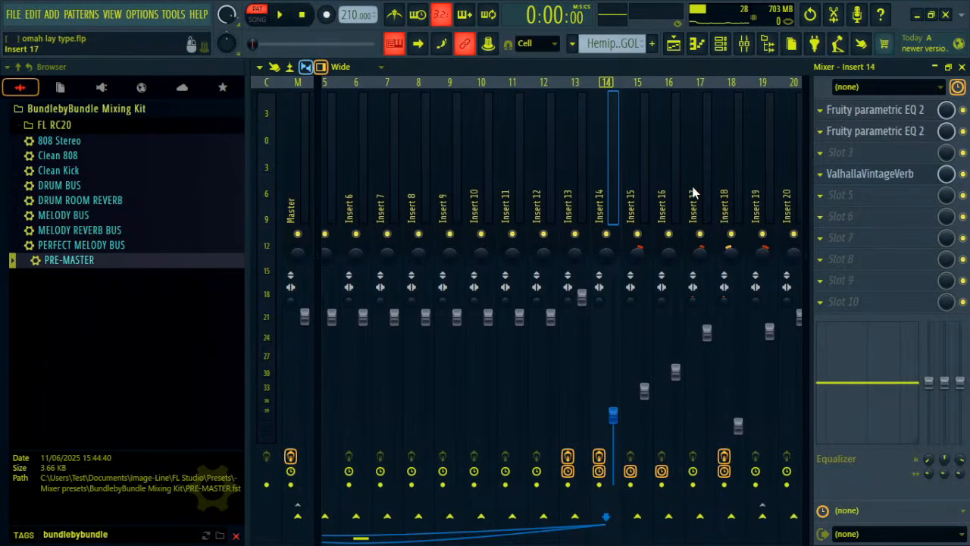
left_click(694, 193)
left_click(662, 186)
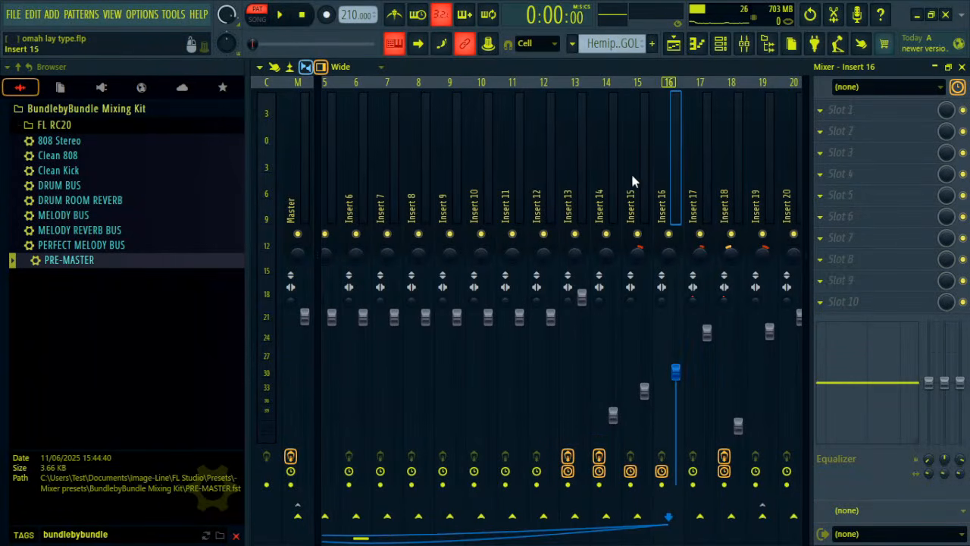
scroll(618, 174, "left", 5)
left_click(398, 178)
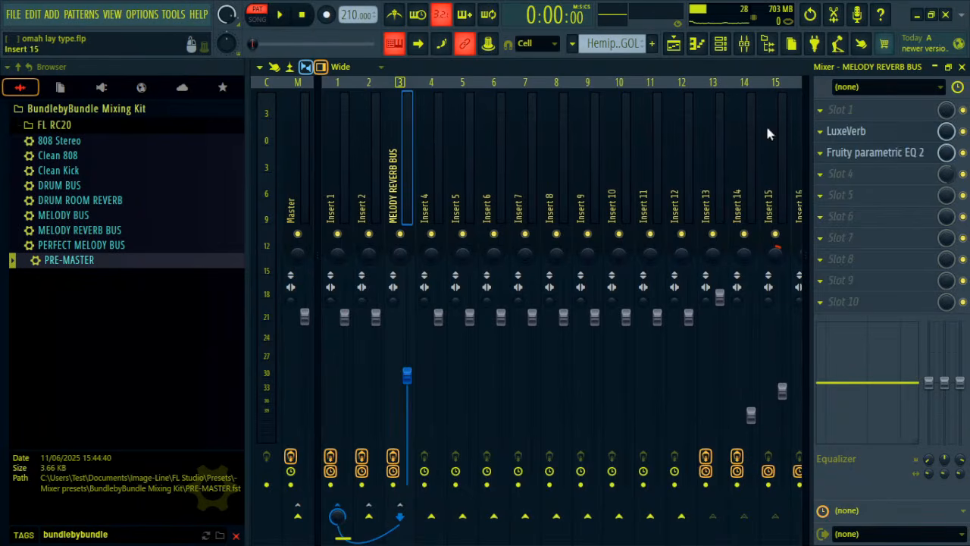
left_click(864, 133)
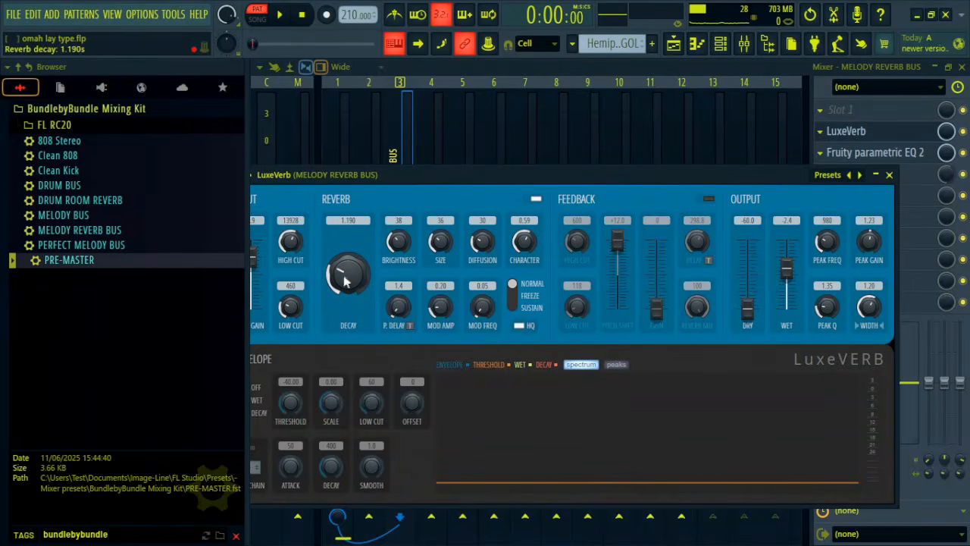
left_click(889, 174)
- Set the decay time of Fruity Reeverb 2 on Insert 2 to 1.1 sec
left_click(359, 174)
left_click(832, 153)
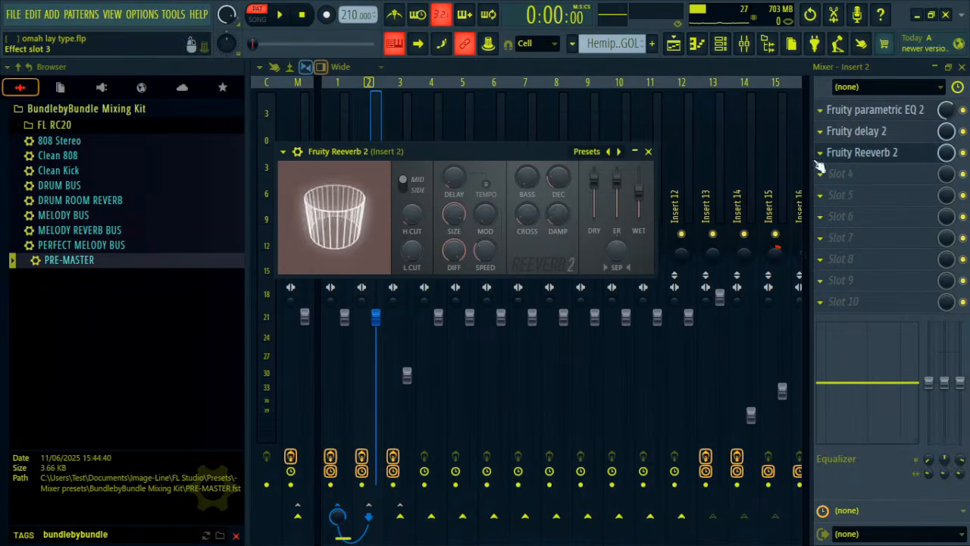
left_click_drag(558, 178, 558, 201)
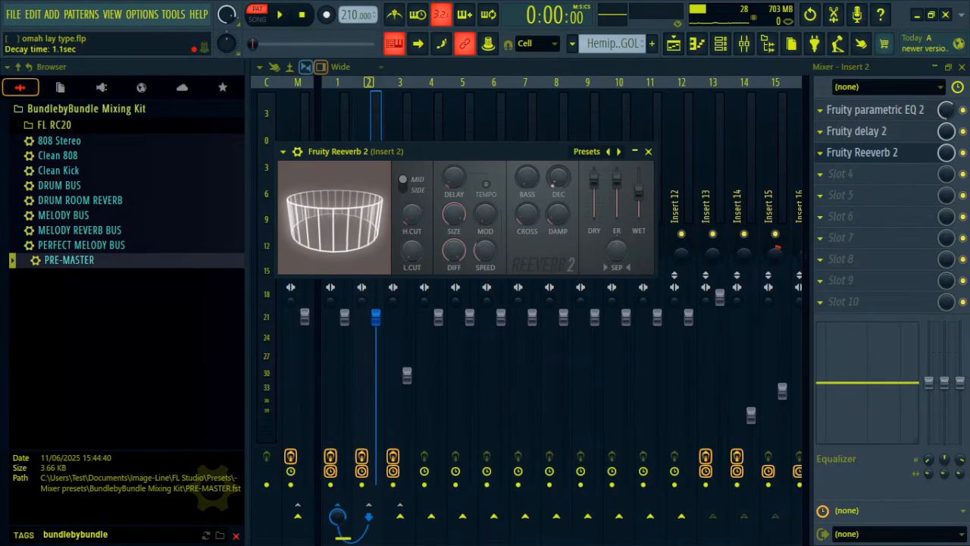
left_click(647, 151)
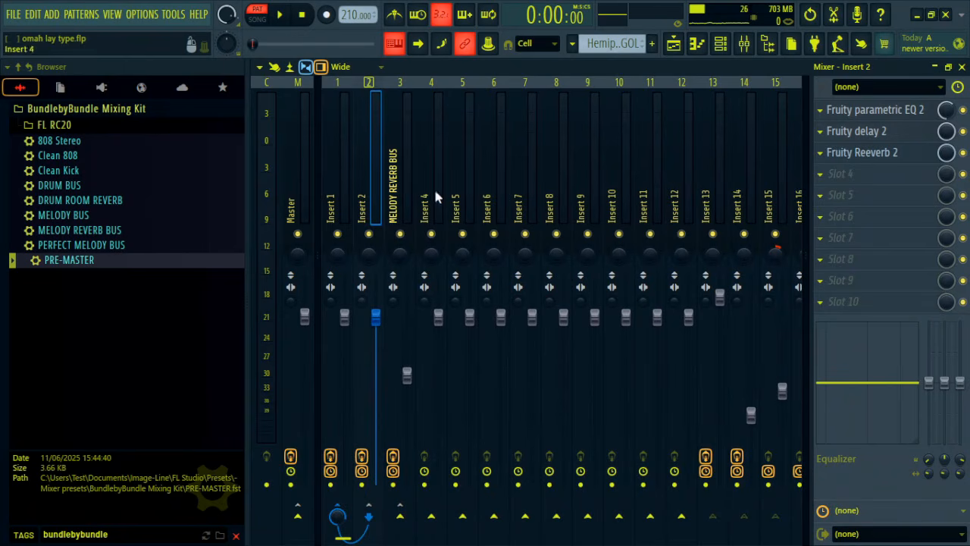
- Play the Venise GOL pattern, inspect the effects and routing of Insert 15, and return to the playlist
key("F6")
key("space")
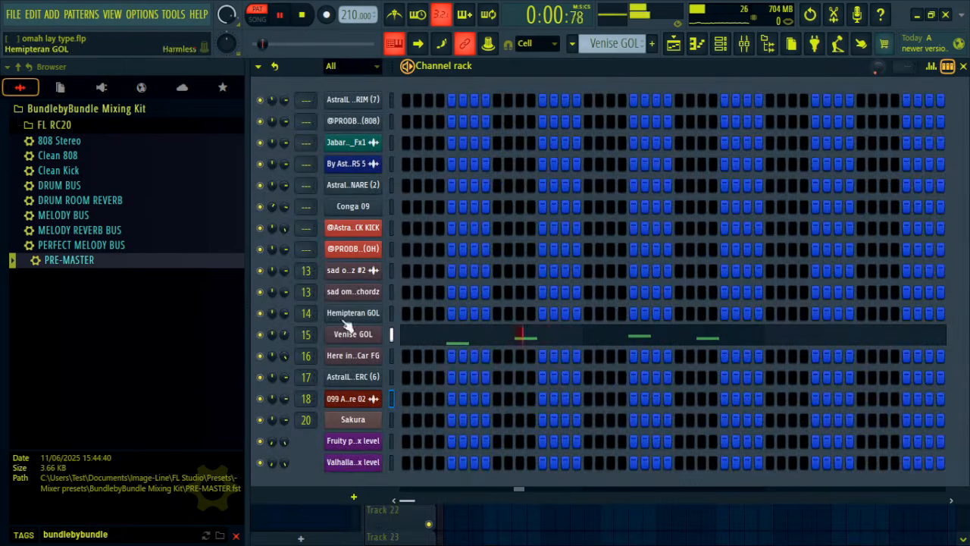
key("F9")
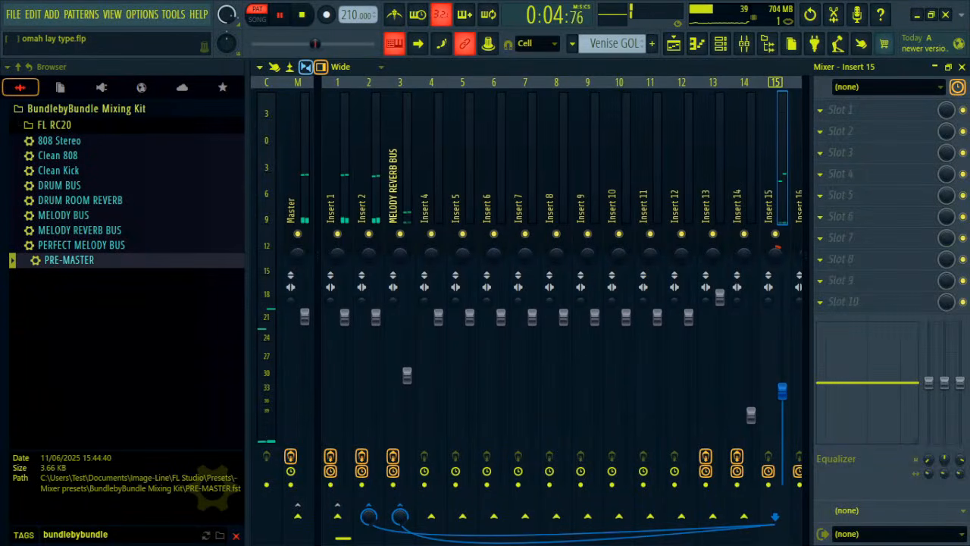
key("F6")
key("F5")
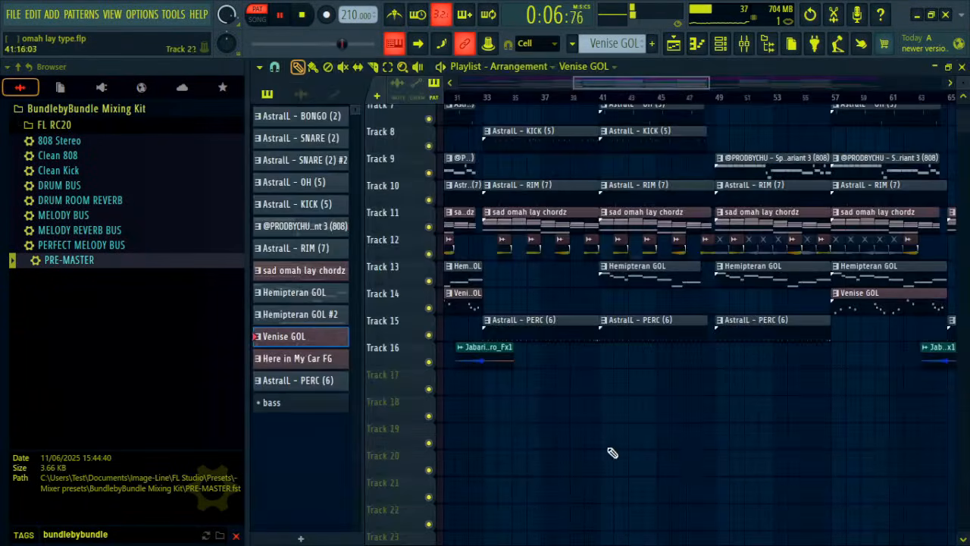
- Play the AstralL - PERC (6) pattern, inspect its mixer track Insert 17, and return to the playlist
left_click(606, 319)
left_click(728, 43)
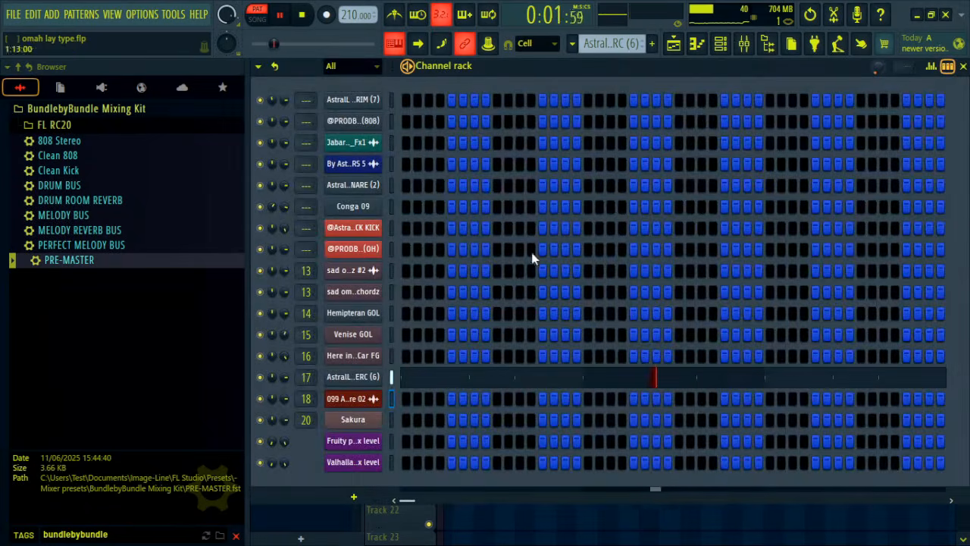
double_click(305, 377)
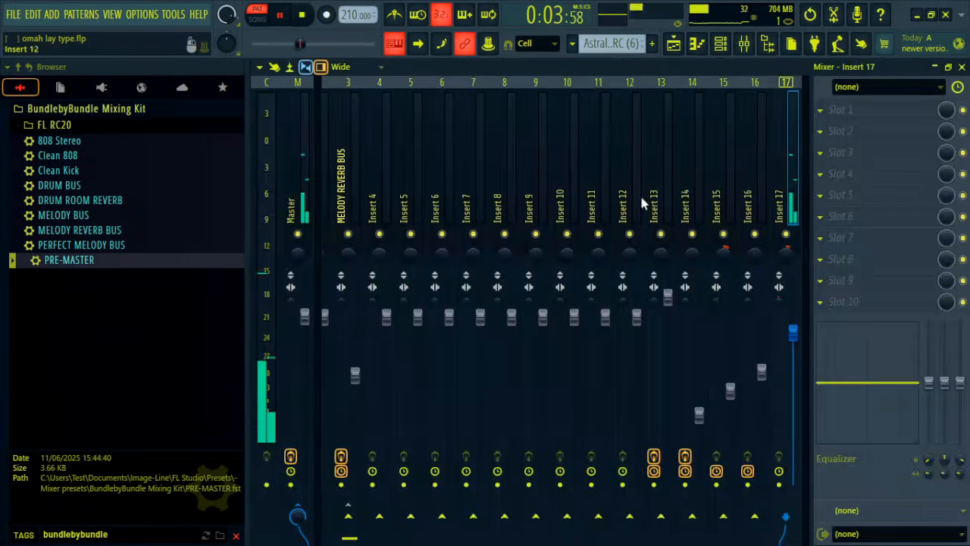
left_click(962, 67)
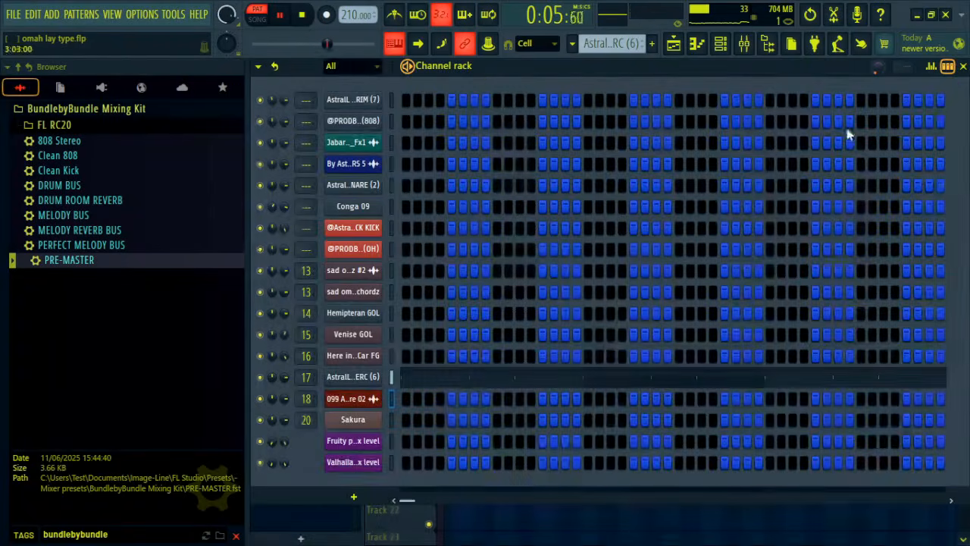
left_click(571, 525)
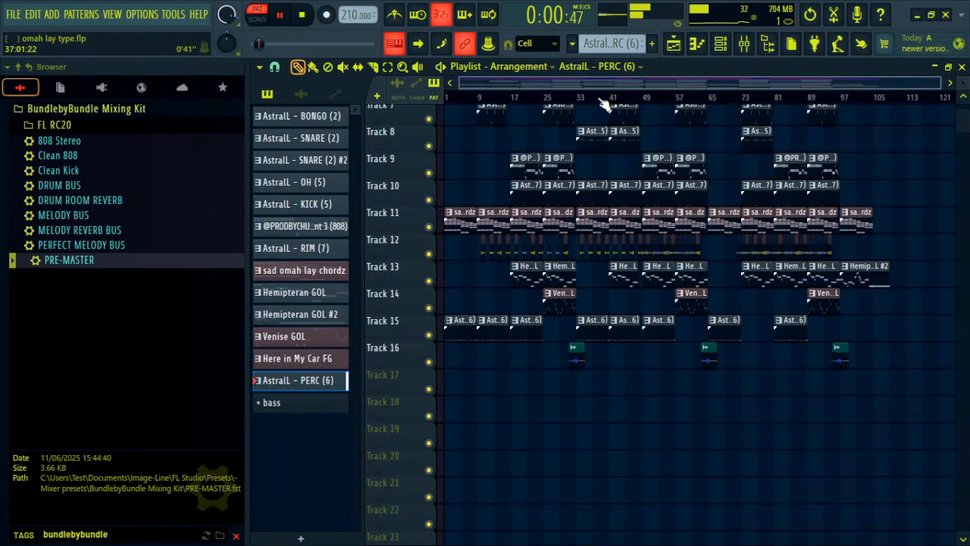
- Look over the mixer tracks and the effect chain on Insert 14, then return to the playlist
scroll(891, 282, "up", 3)
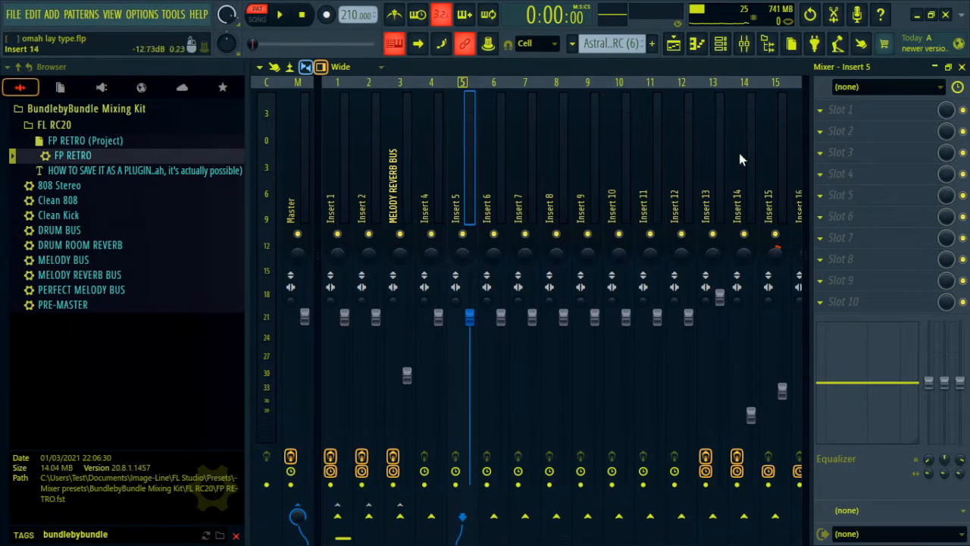
scroll(482, 159, "down", 3)
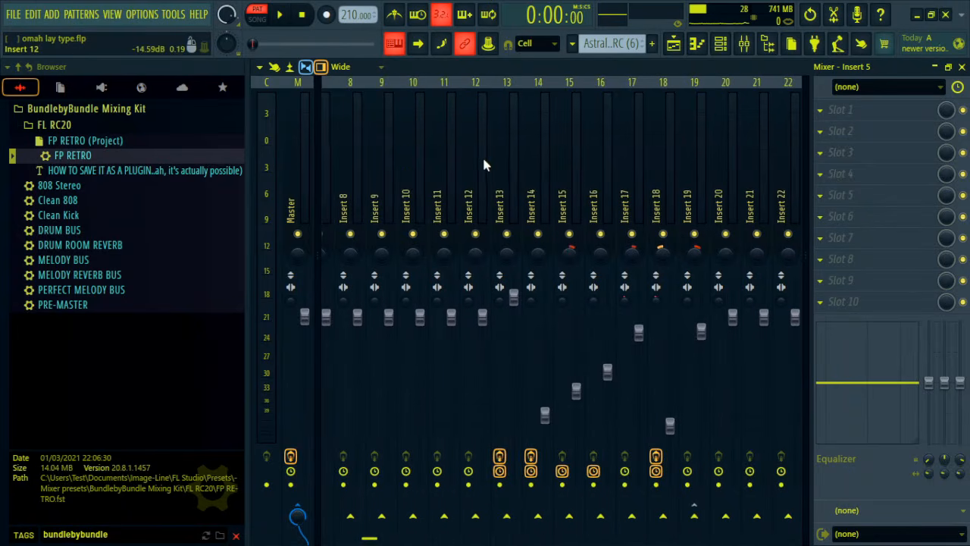
left_click(538, 185)
scroll(538, 184, "down", 1)
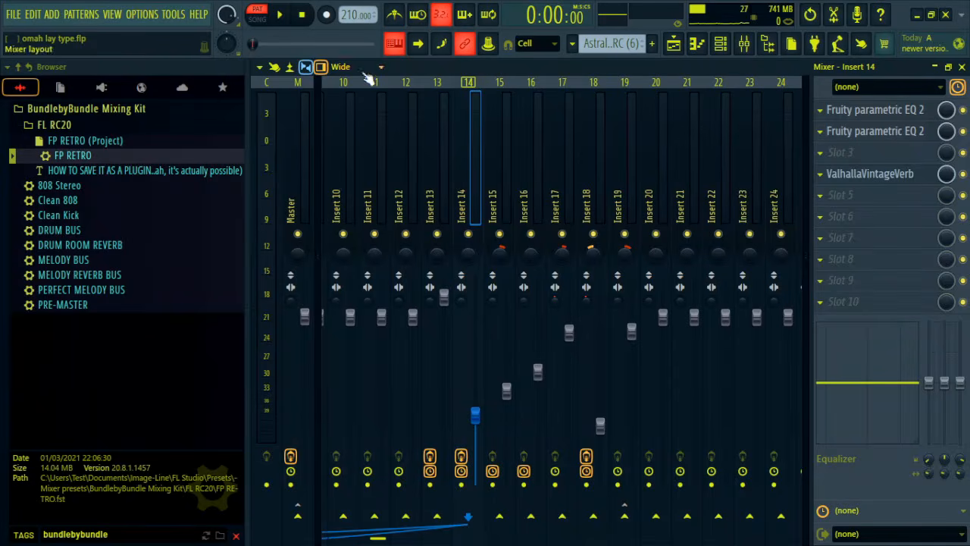
left_click(962, 67)
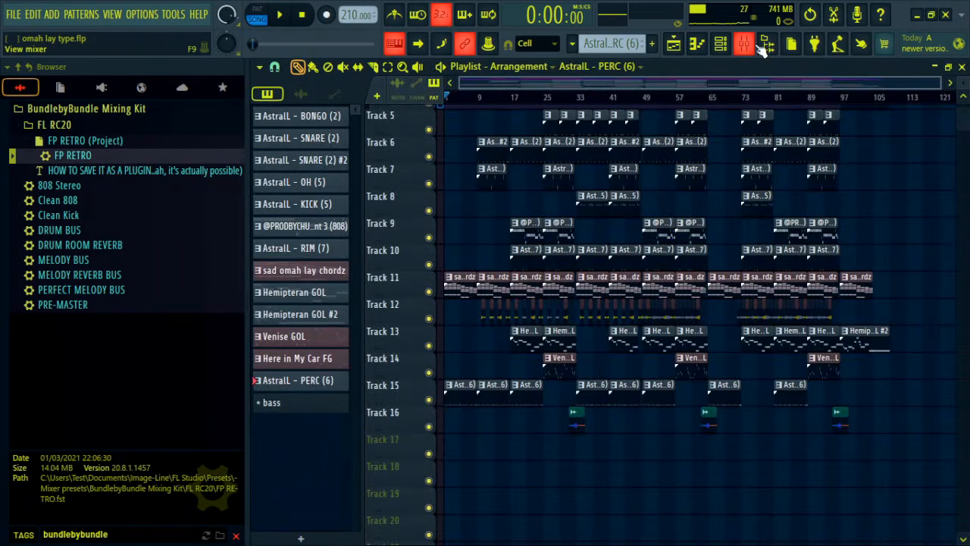
- Add a Fruity parametric EQ 2 to the second effect slot of the Master track
left_click(761, 42)
left_click(303, 171)
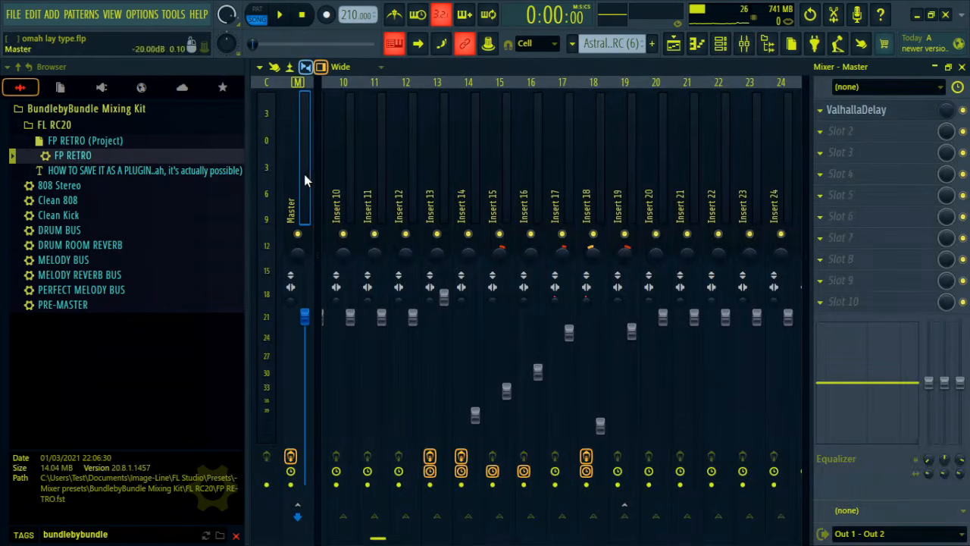
left_click(838, 134)
left_click(624, 269)
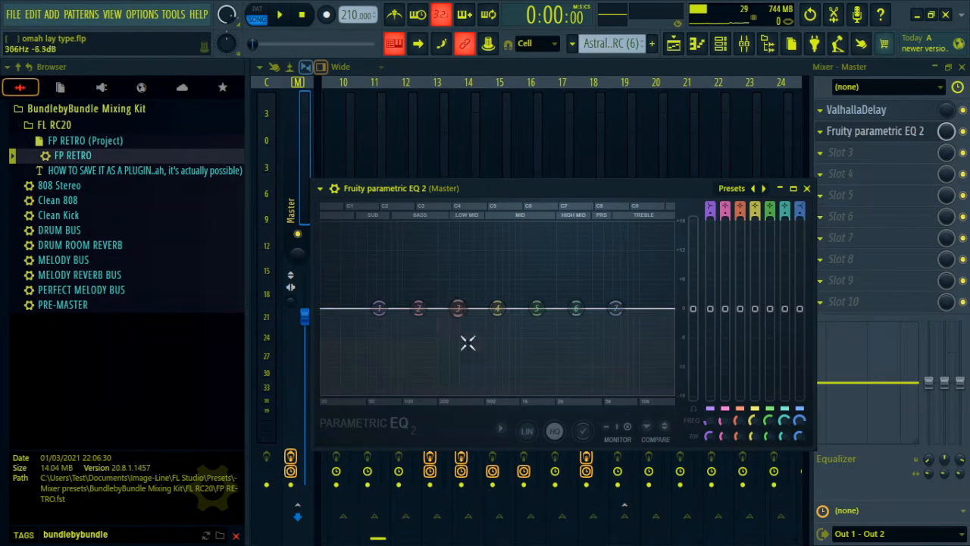
- Examine the Fruity parametric EQ 2 curve on the MELODY REVERB BUS mixer track
left_click(807, 187)
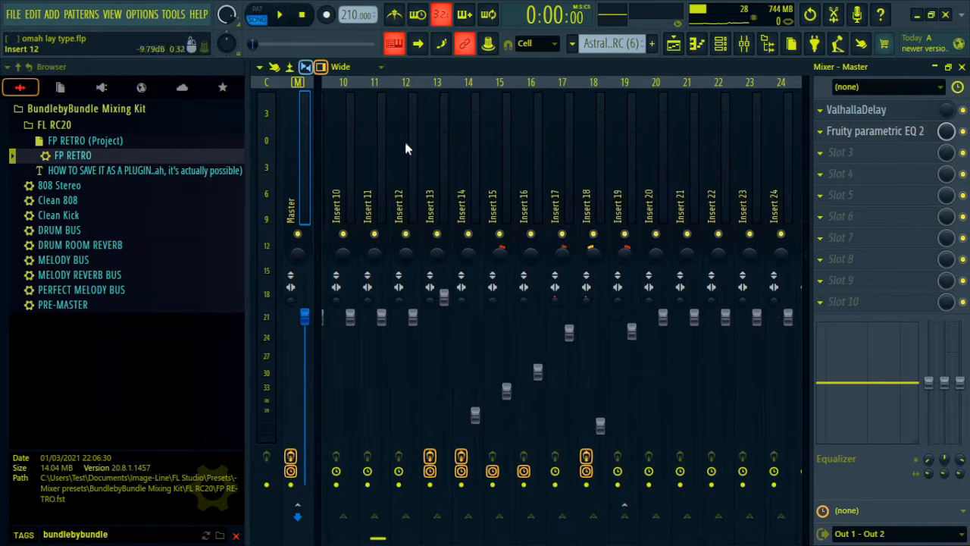
scroll(366, 168, "up", 5)
left_click(402, 188)
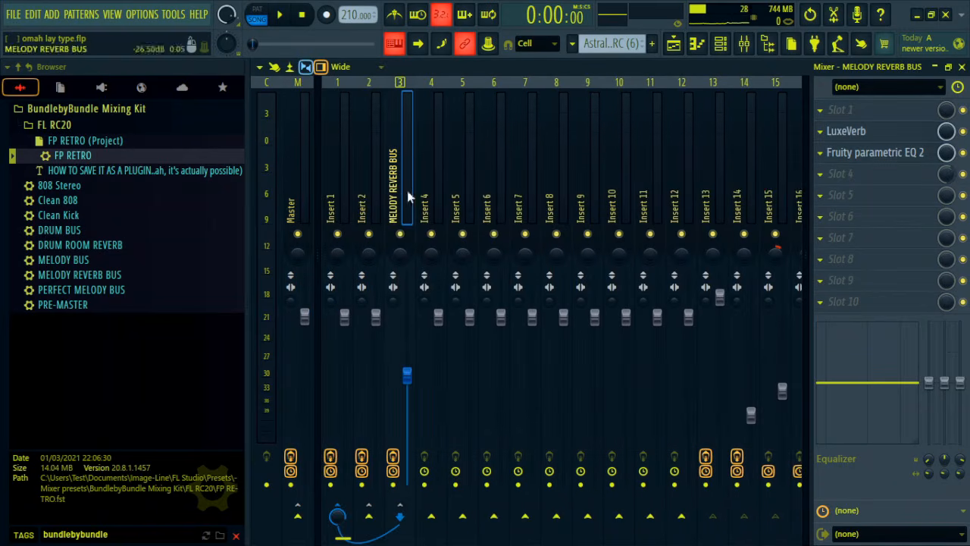
left_click(879, 153)
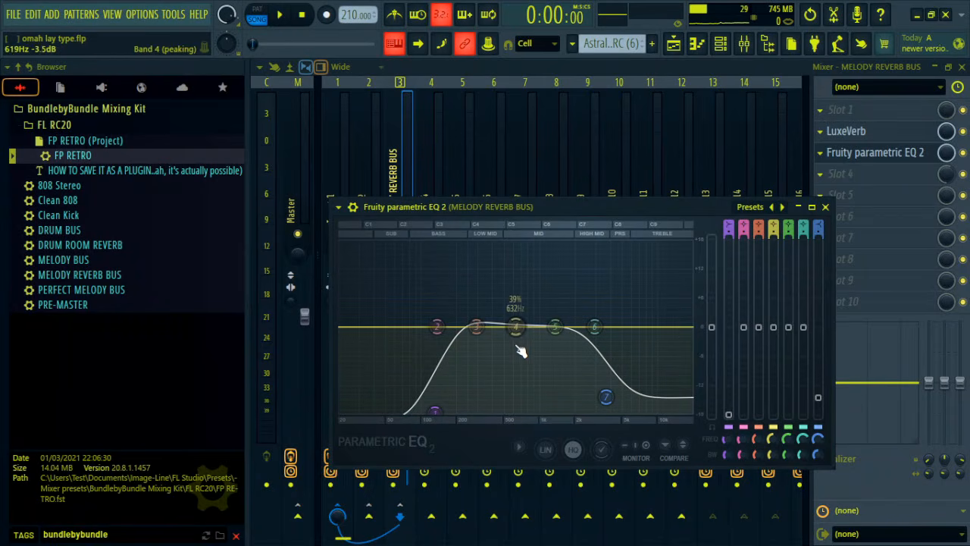
left_click(825, 206)
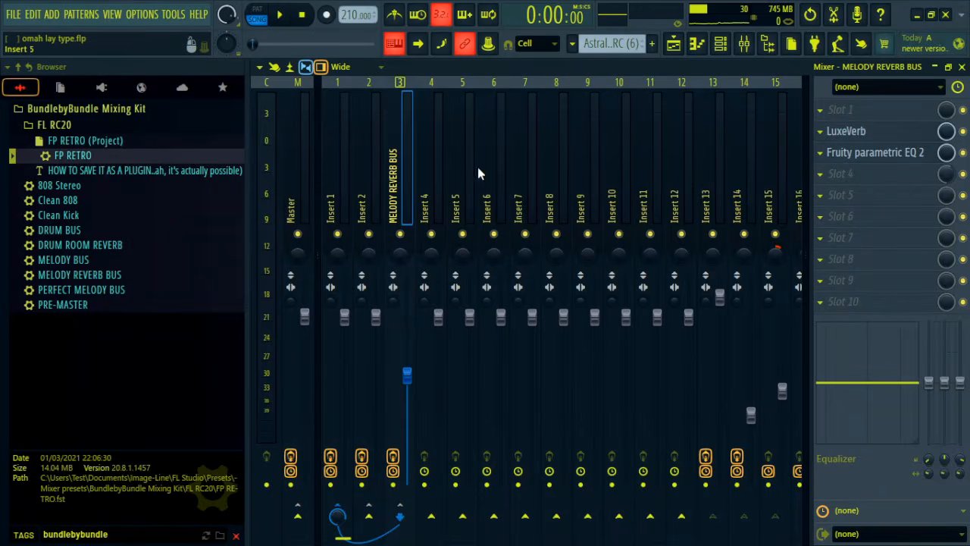
- Review the Fruity parametric EQ 2 on the Master track and the effect chain on Insert 14
left_click(299, 195)
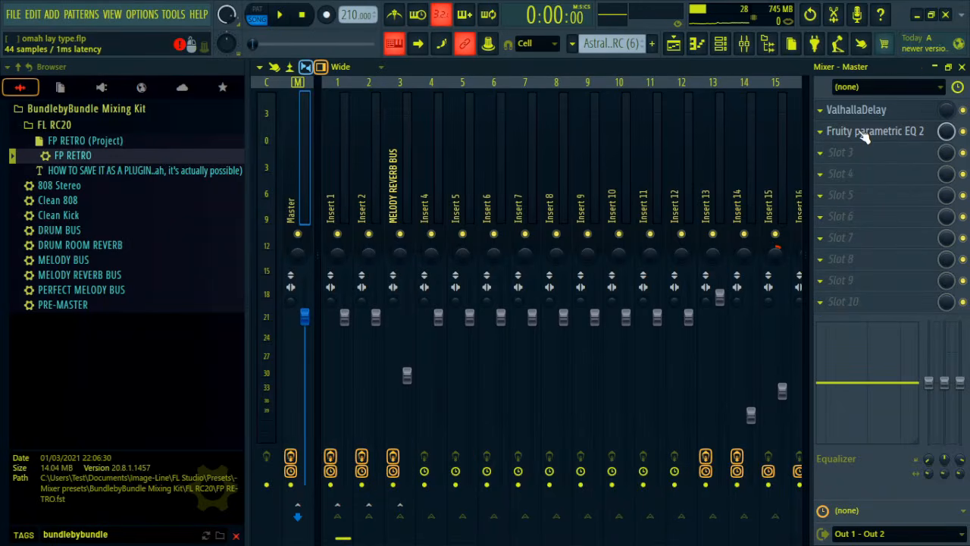
left_click(864, 134)
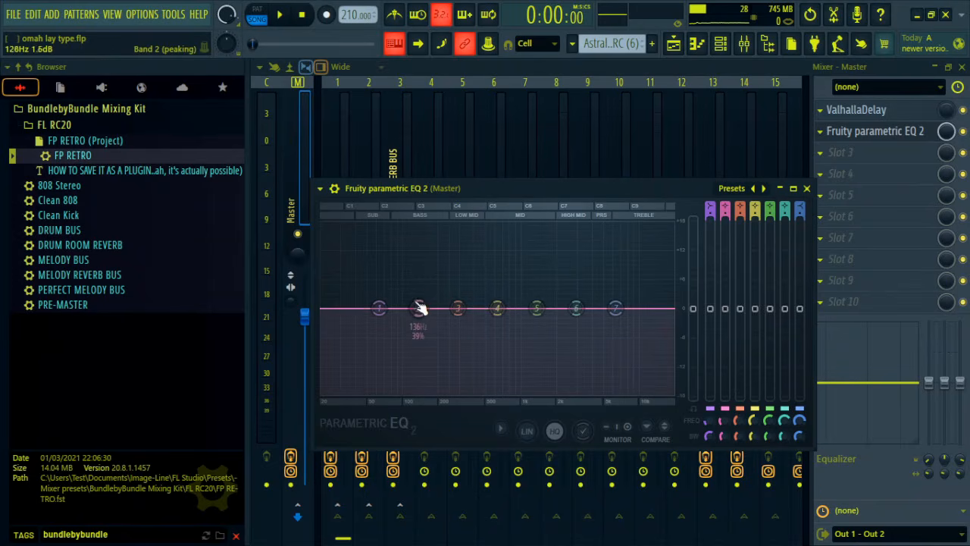
left_click(808, 189)
scroll(604, 150, "down", 5)
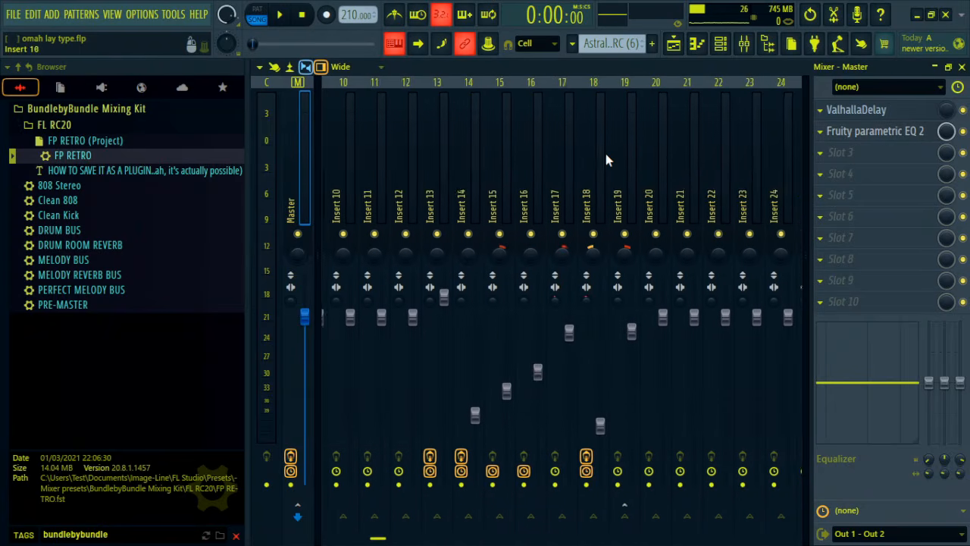
scroll(604, 150, "down", 2)
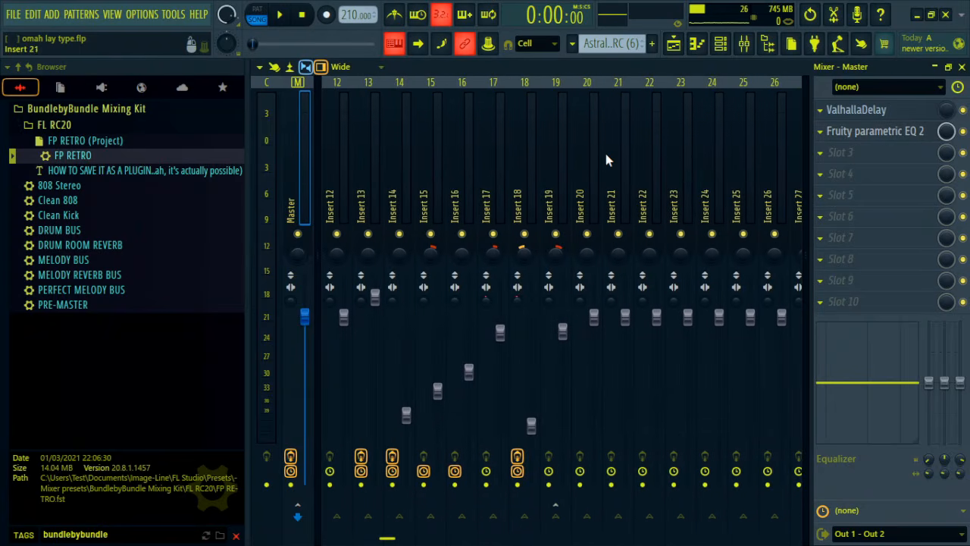
left_click(396, 184)
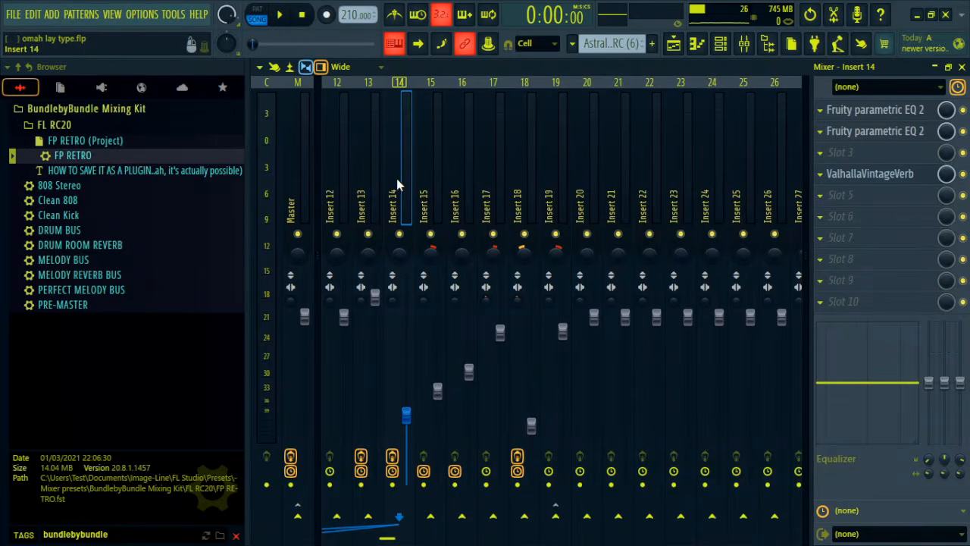
left_click(719, 43)
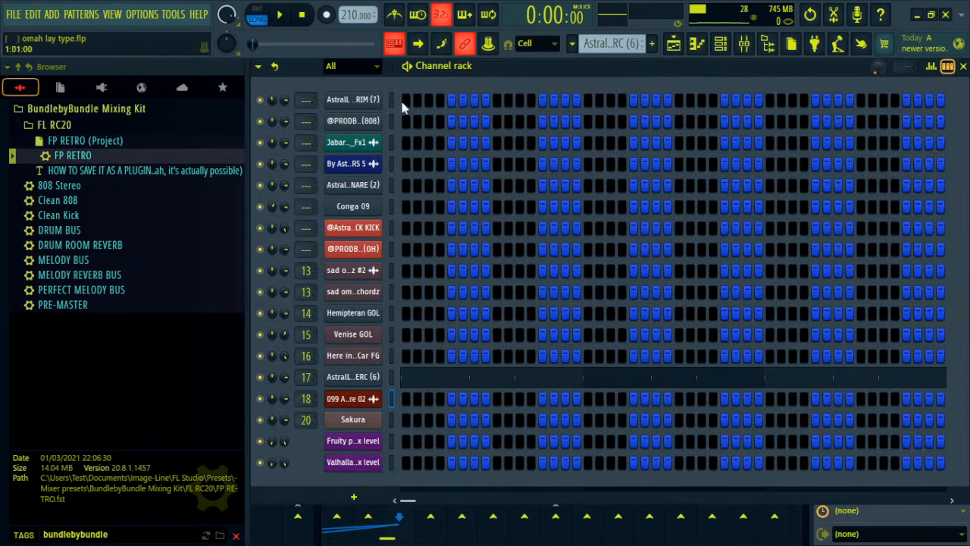
left_click(353, 121)
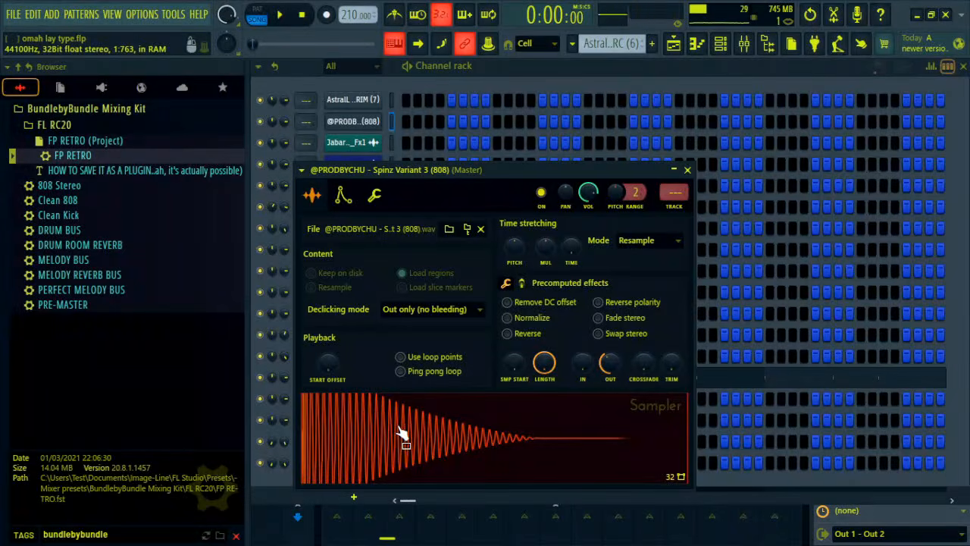
left_click(687, 170)
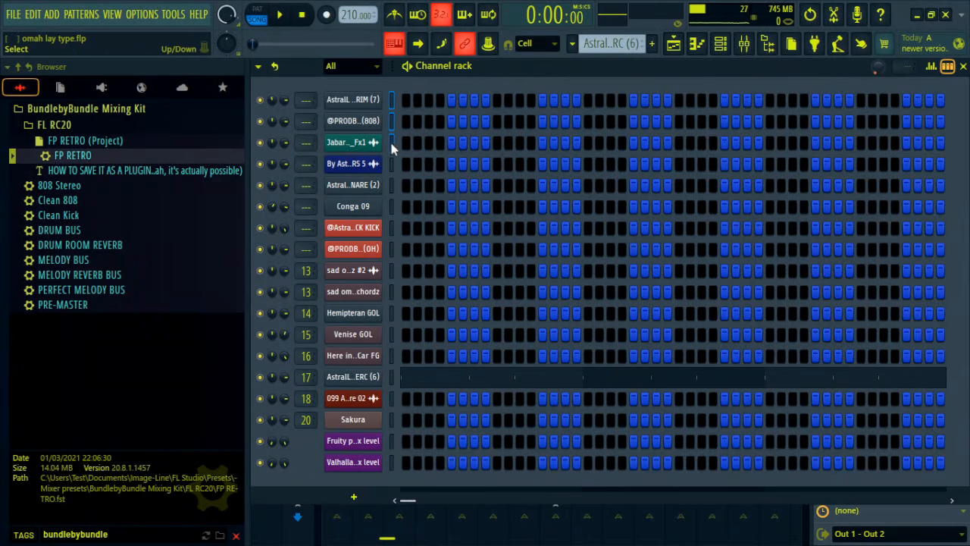
left_click_drag(392, 147, 392, 239)
key("ctrl+l")
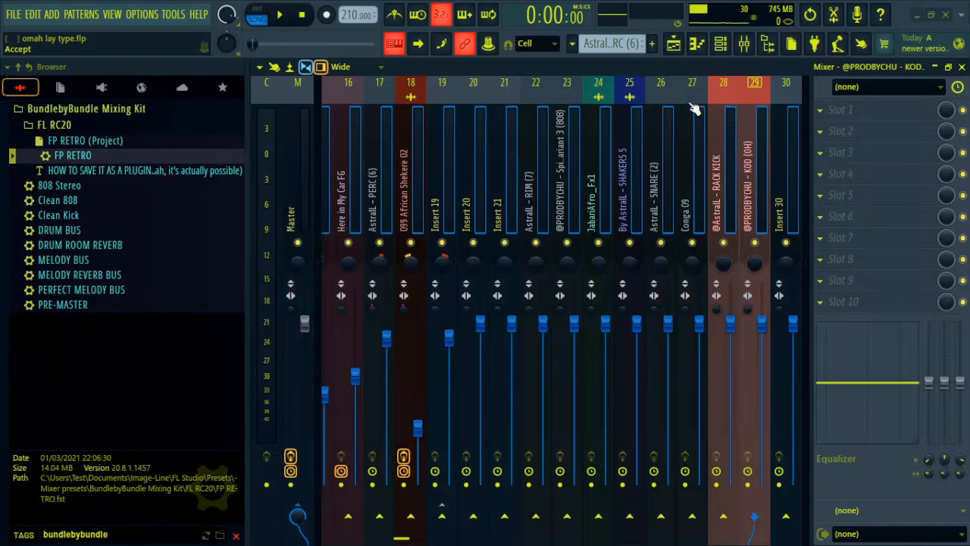
scroll(569, 165, "down", 4)
scroll(553, 143, "up", 4)
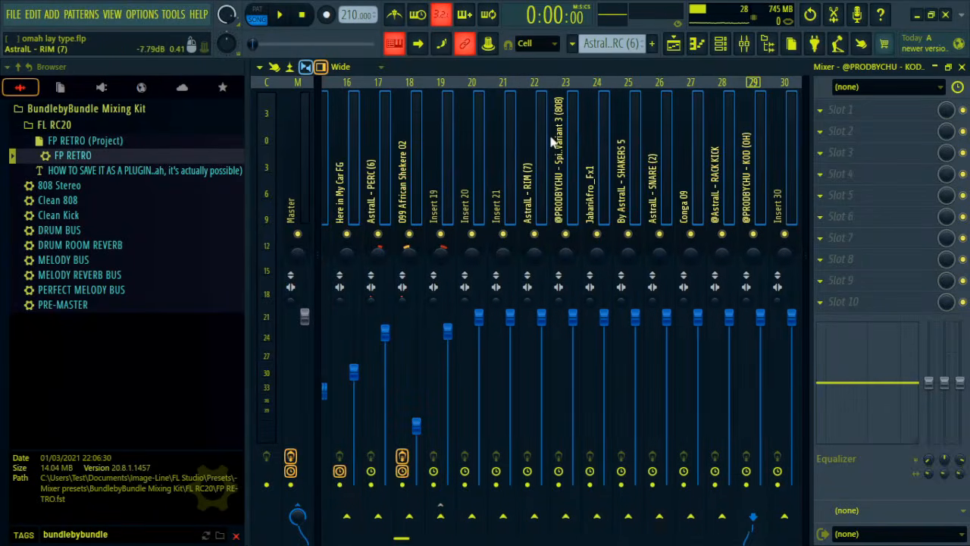
left_click(594, 150)
scroll(599, 159, "down", 4)
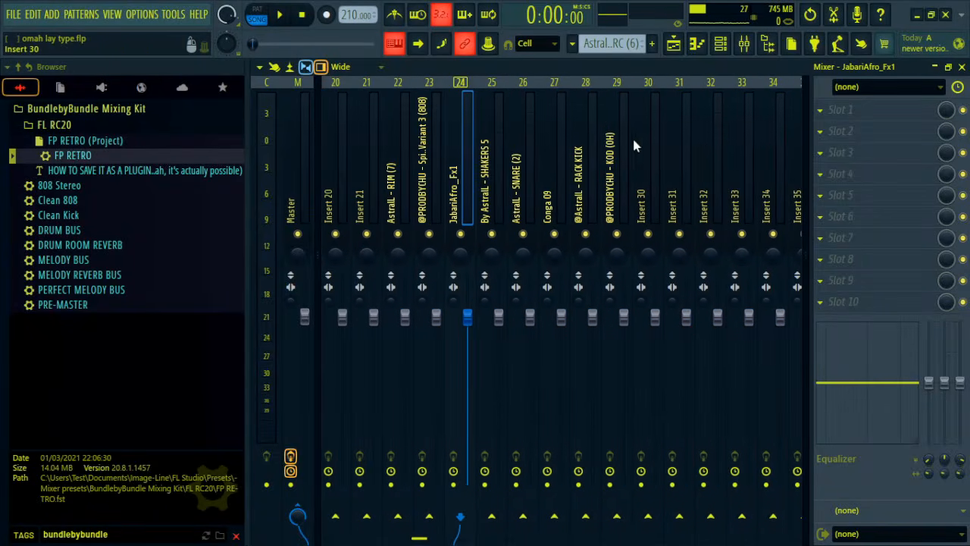
- Play the arrangement from bar 25 and bring up the mixer to watch the track levels
left_click(673, 43)
scroll(549, 100, "up", 5)
left_click(539, 97)
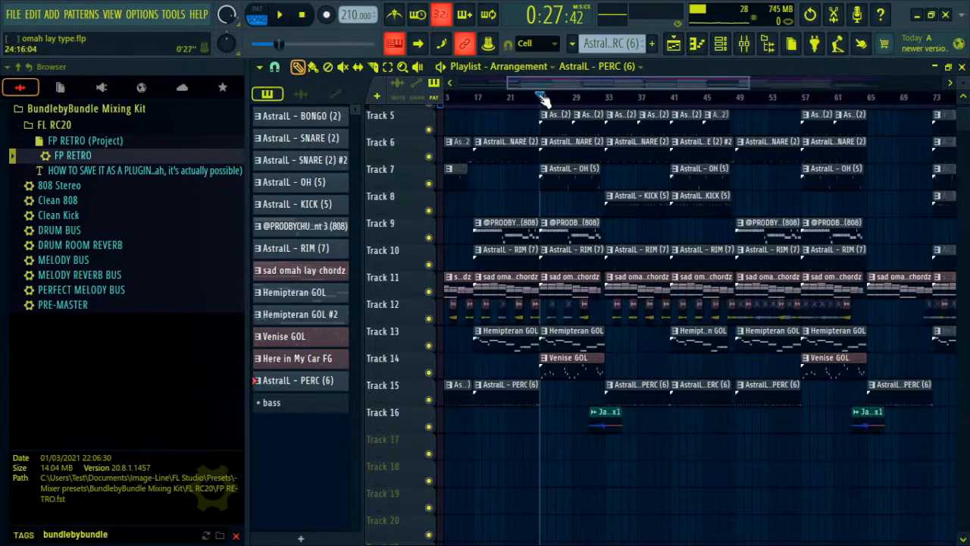
key("space")
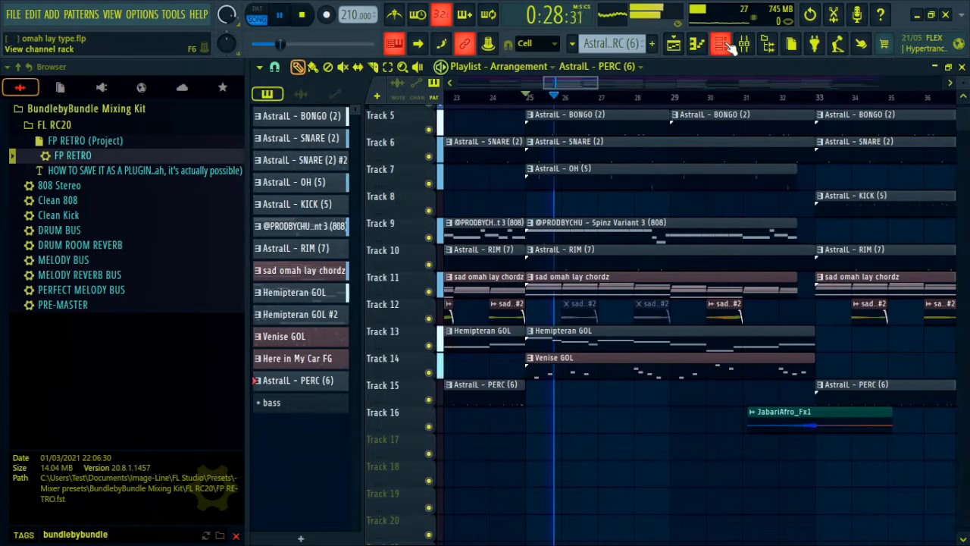
left_click(745, 44)
left_click(767, 44)
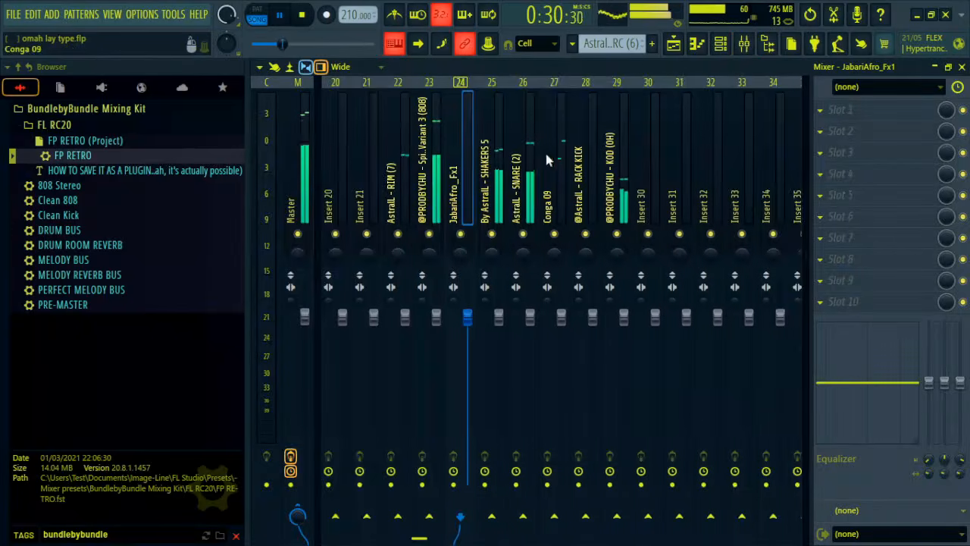
- Replay the section while monitoring the Spinz Variant 3 (808) mixer track, and check the RACK KICK track
left_click(572, 136)
key("space")
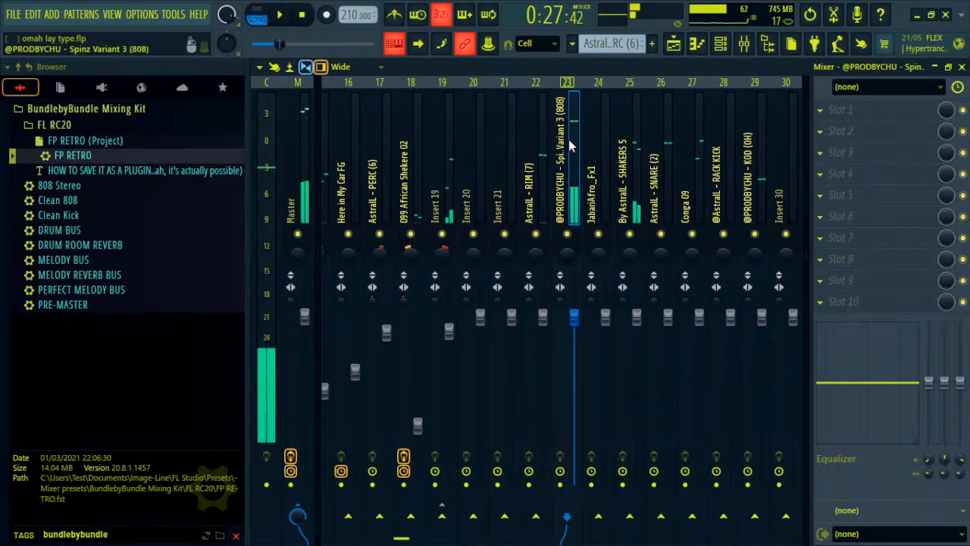
key("space")
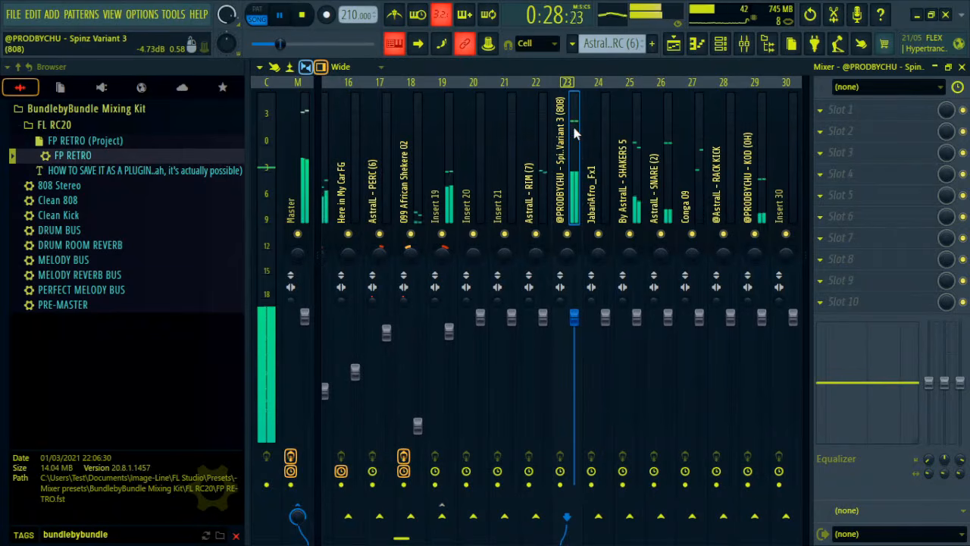
key("space")
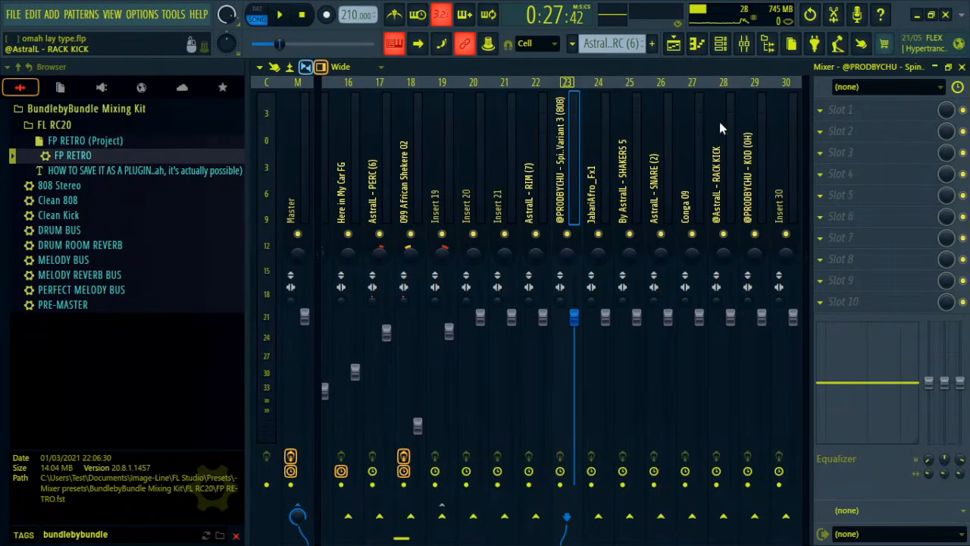
left_click(718, 148)
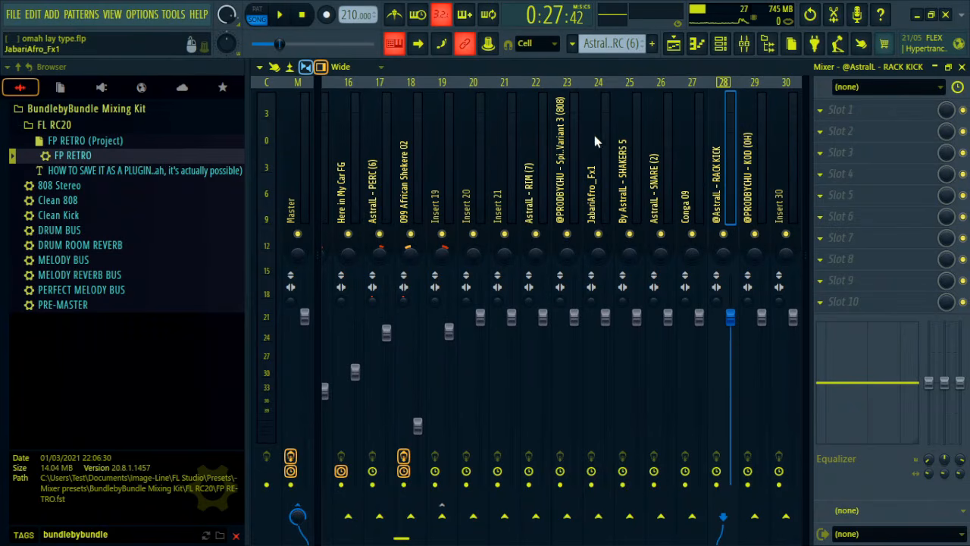
left_click(565, 132)
key("space")
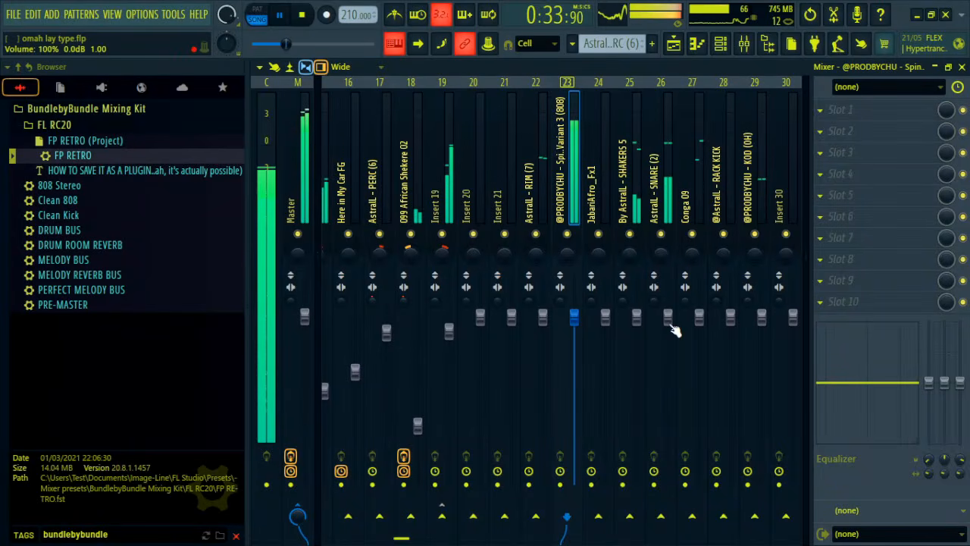
- Raise the AstralL - SNARE (2) mixer track's volume to 114% (3.2 dB) and replay the section to judge its level
left_click_drag(668, 316, 668, 299)
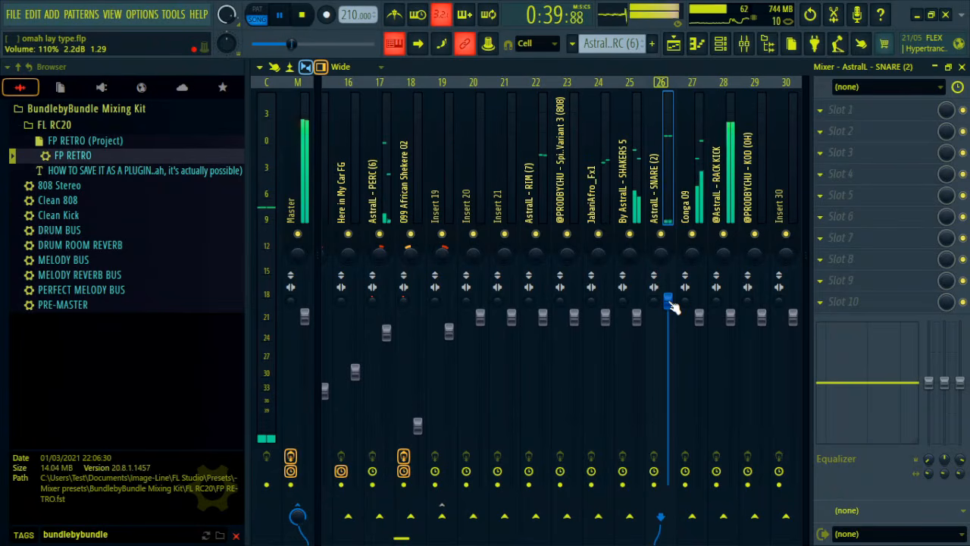
key("space")
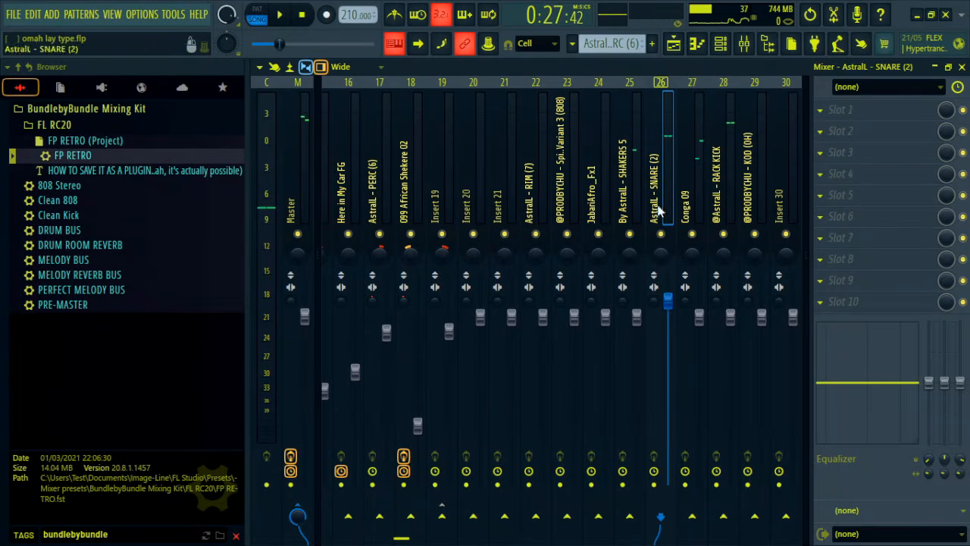
left_click_drag(669, 301, 667, 296)
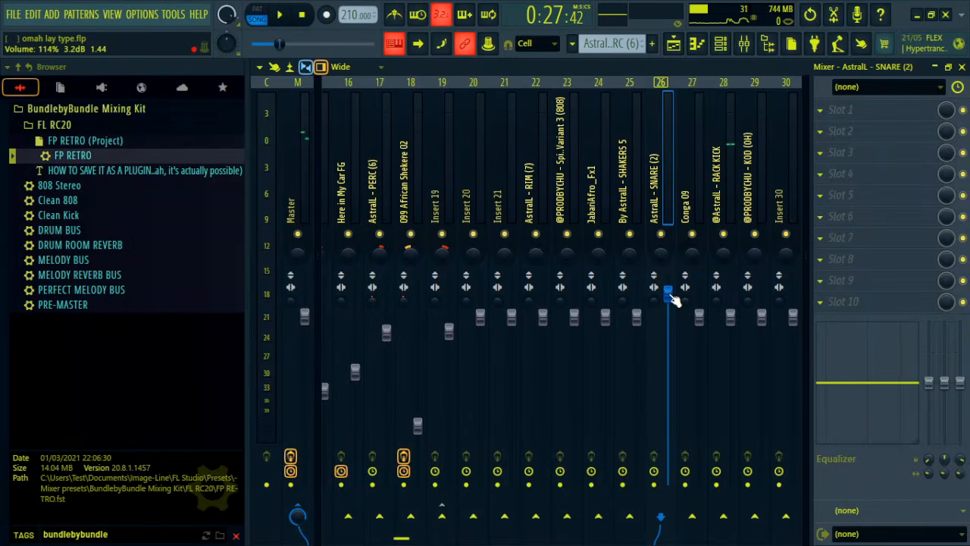
key("space")
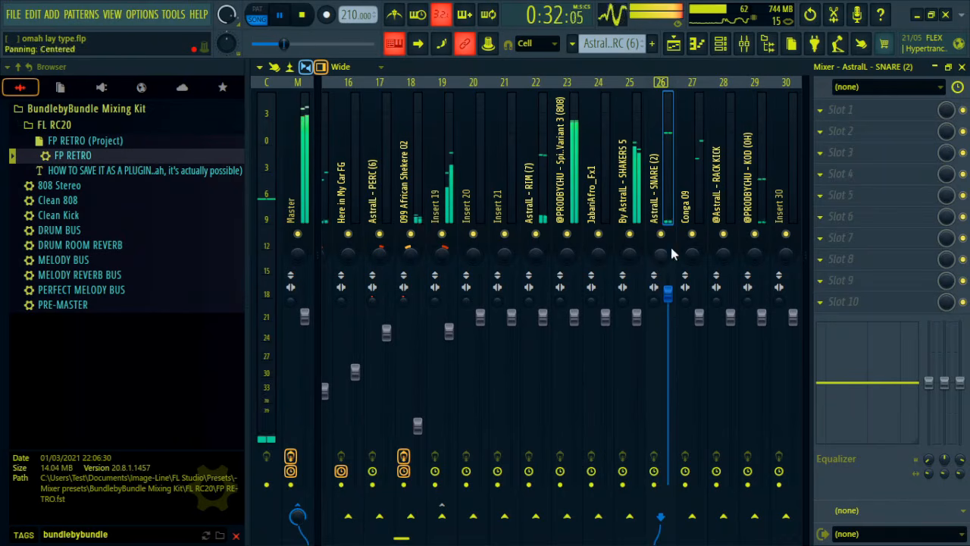
key("space")
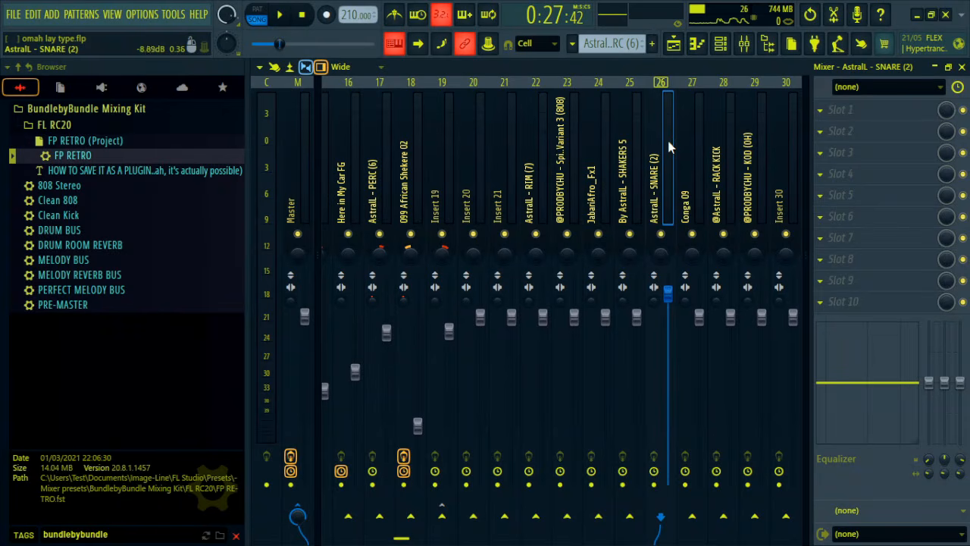
key("space")
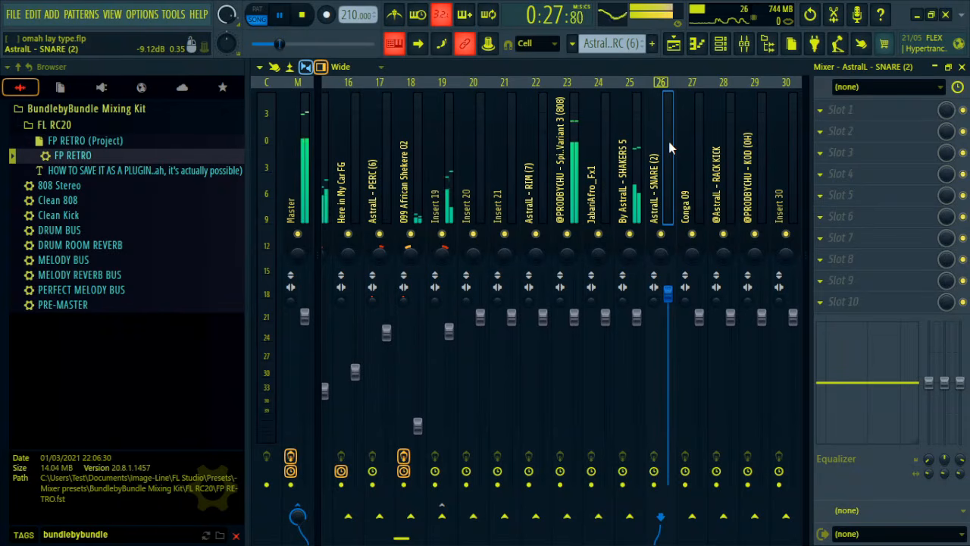
key("space")
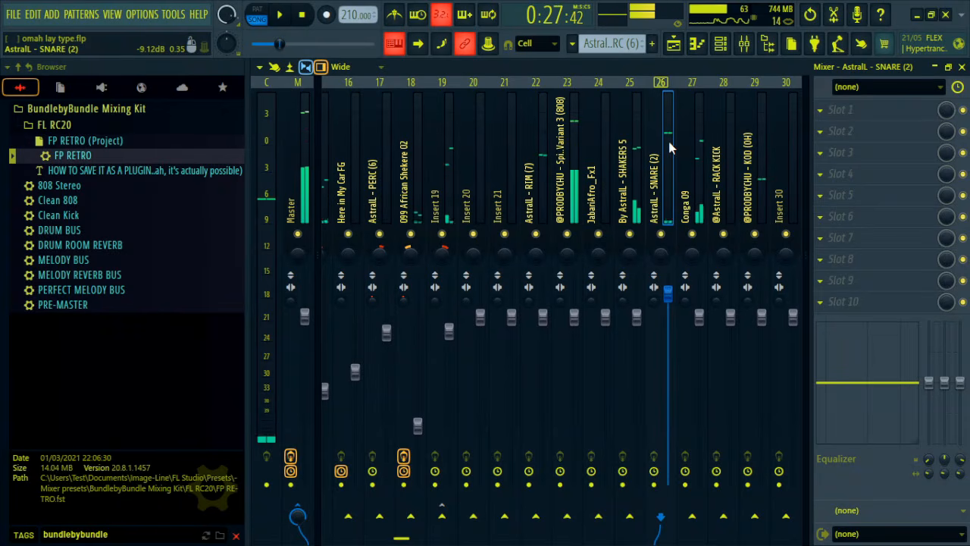
- Inspect the effect chains and routing of the AstralL - PERC (6) and 099 African Shekere 02 mixer tracks
scroll(640, 133, "up", 6)
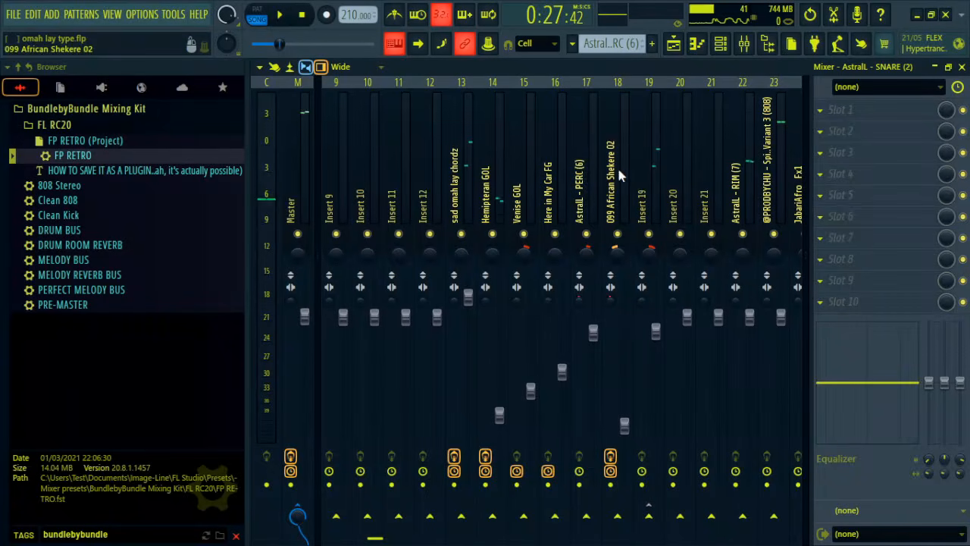
left_click(580, 182)
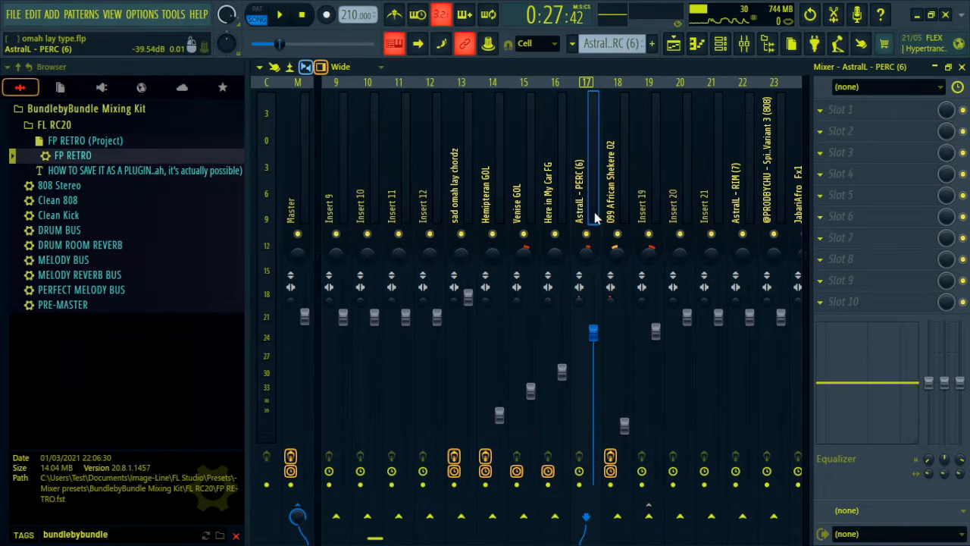
left_click(614, 179)
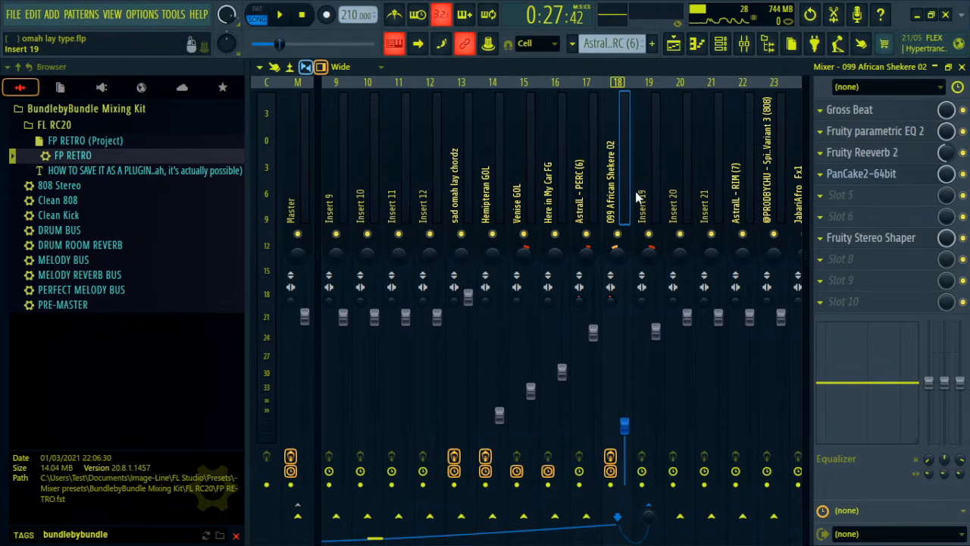
- Solo the Venise GOL mixer track and listen to it on its own
left_click(530, 244)
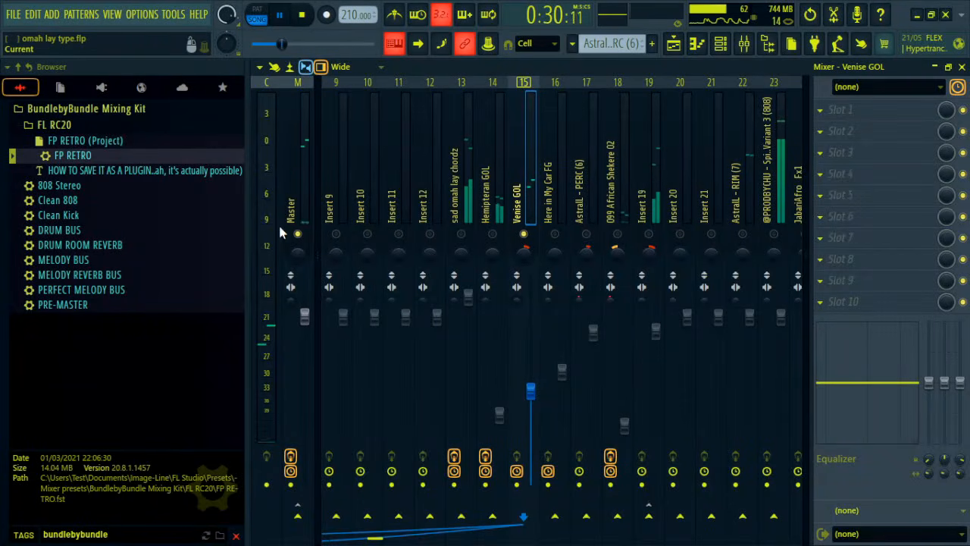
key("space")
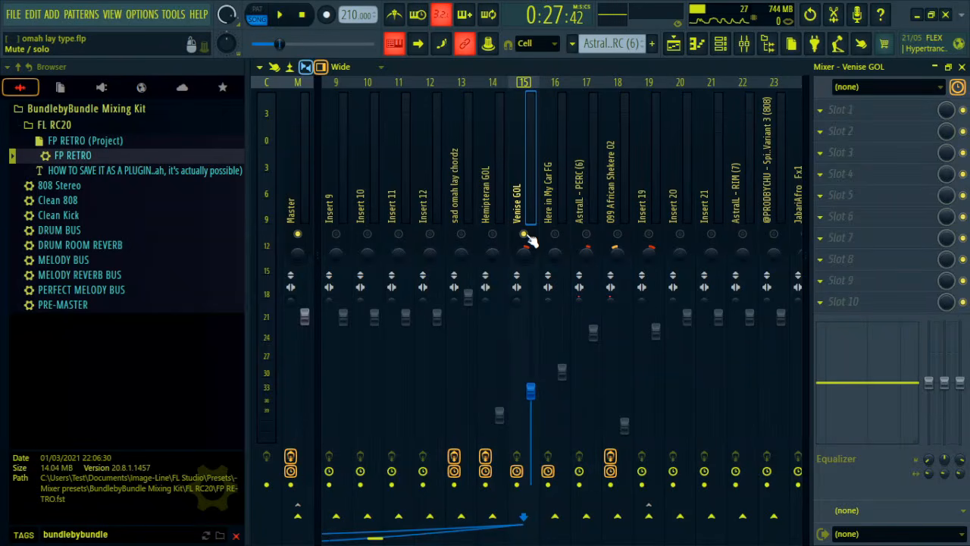
- Solo the Hemipteran GOL mixer track during playback and raise its volume slightly to about 44%
key("space")
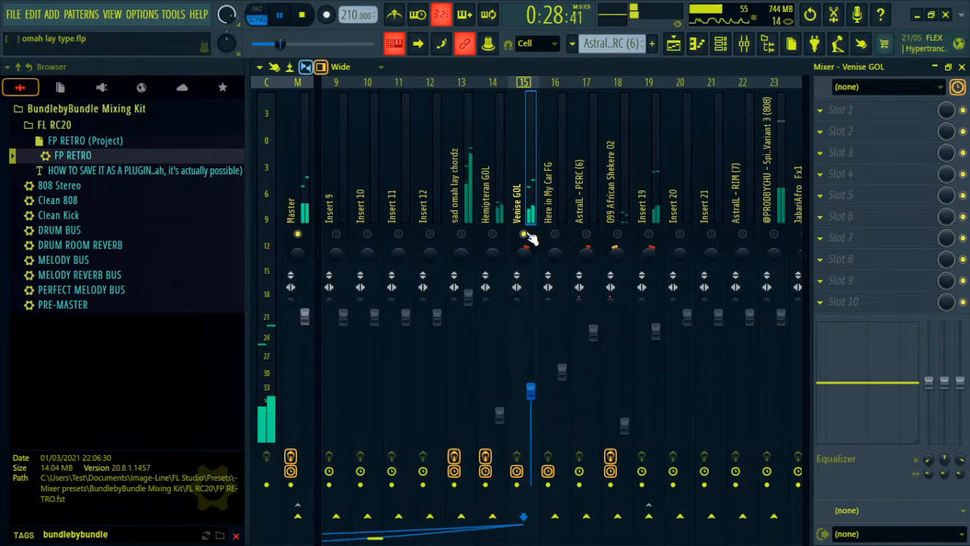
right_click(493, 235)
left_click(494, 208)
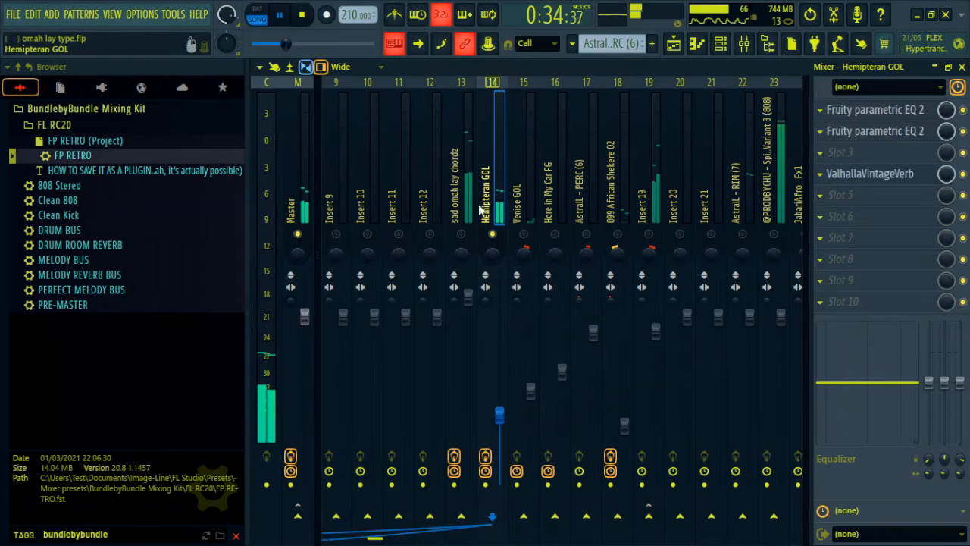
key("space")
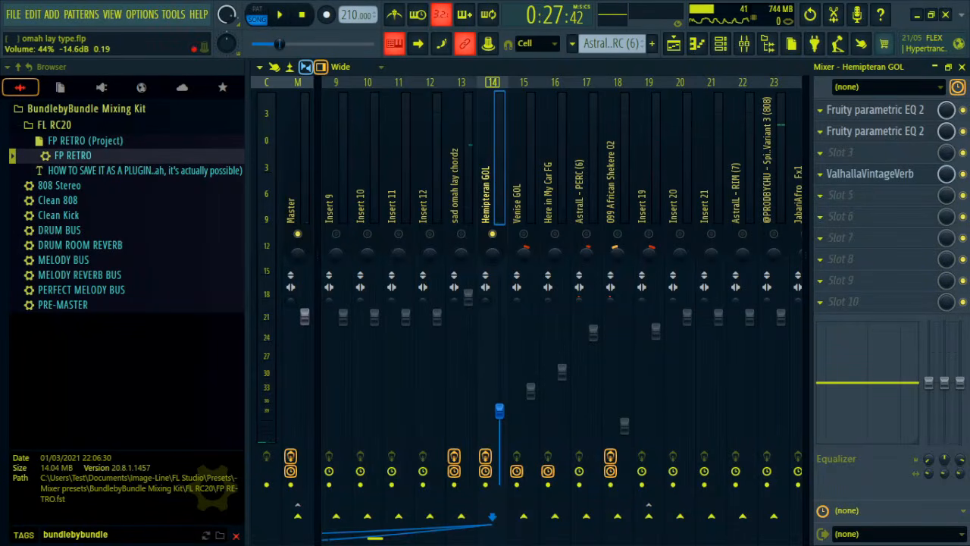
- Solo the sad omah lay chordz mixer track and listen to it on its own
right_click(461, 233)
left_click(461, 198)
key("space")
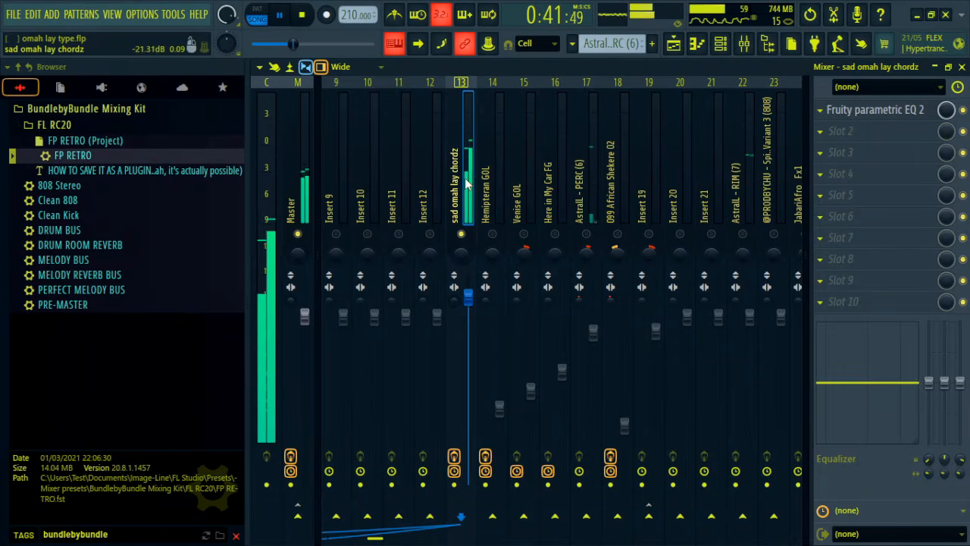
key("space")
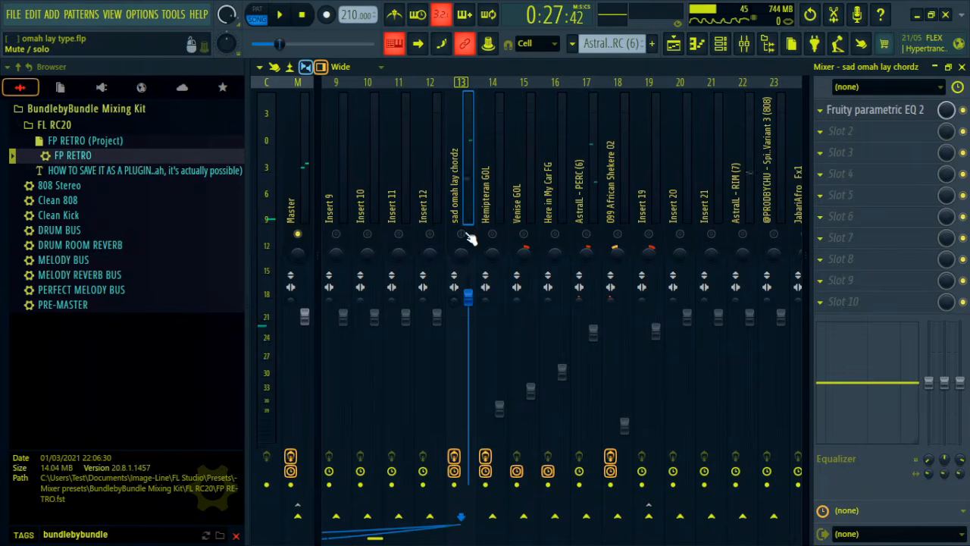
- Solo the AstralL - SNARE (2) mixer track to inspect its effect slots, check the KOD (OH) track, and restore all tracks
scroll(527, 155, "down", 4)
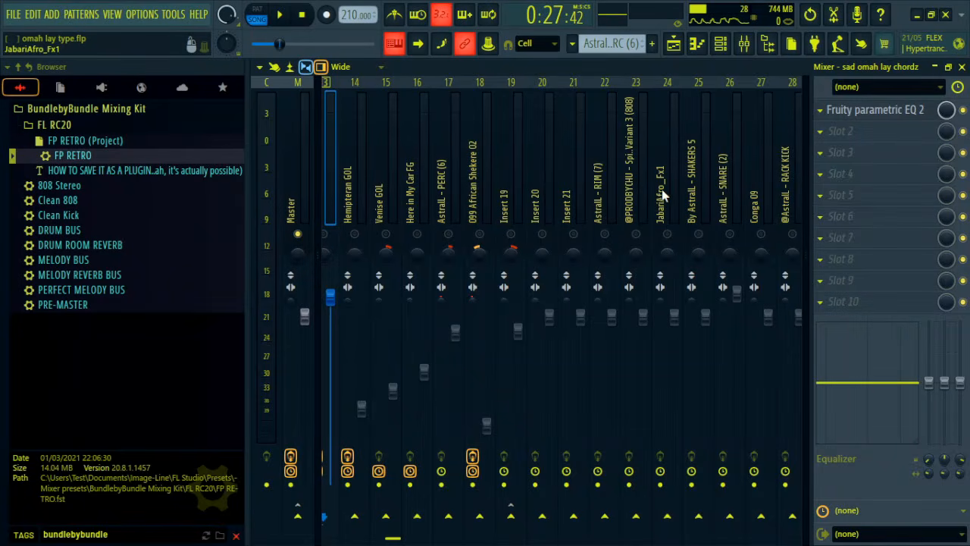
left_click(729, 146)
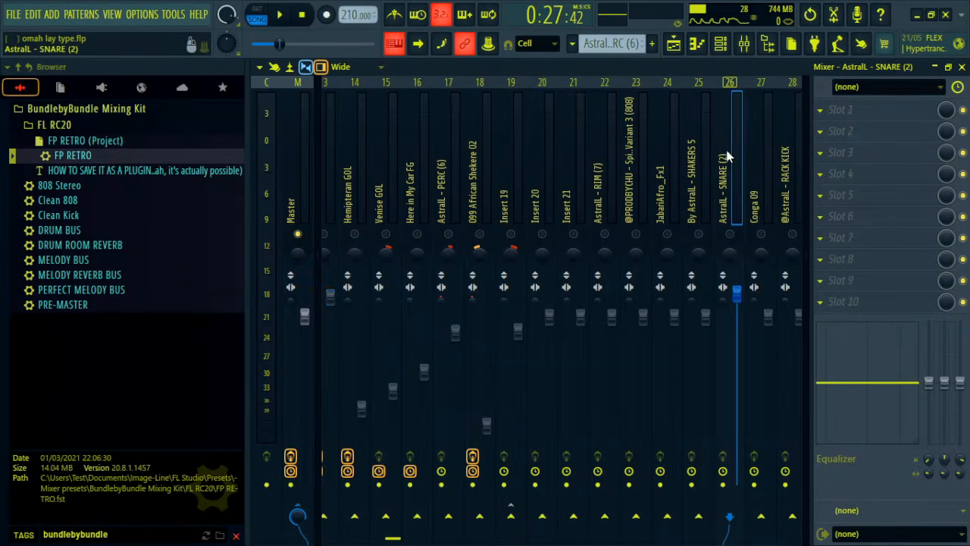
left_click(730, 234)
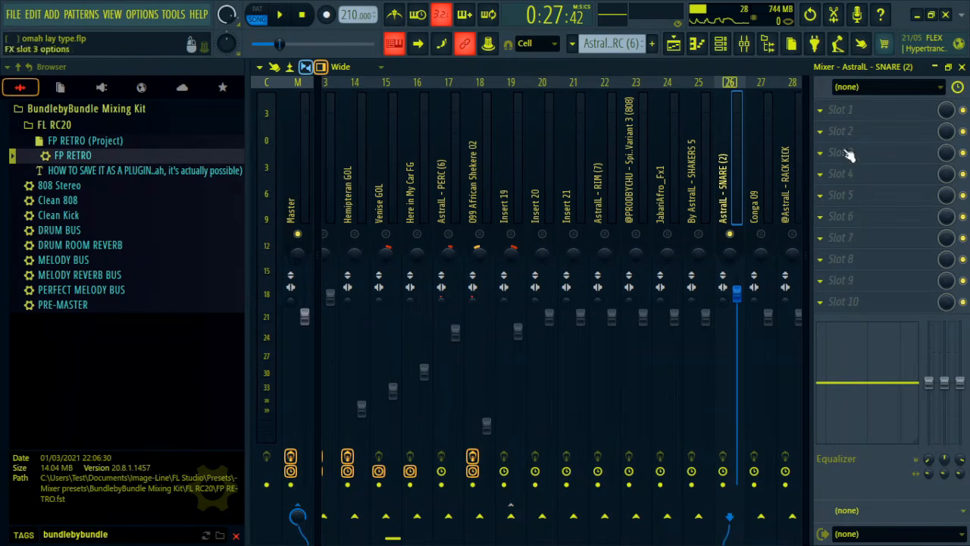
scroll(768, 159, "down", 5)
left_click(683, 184)
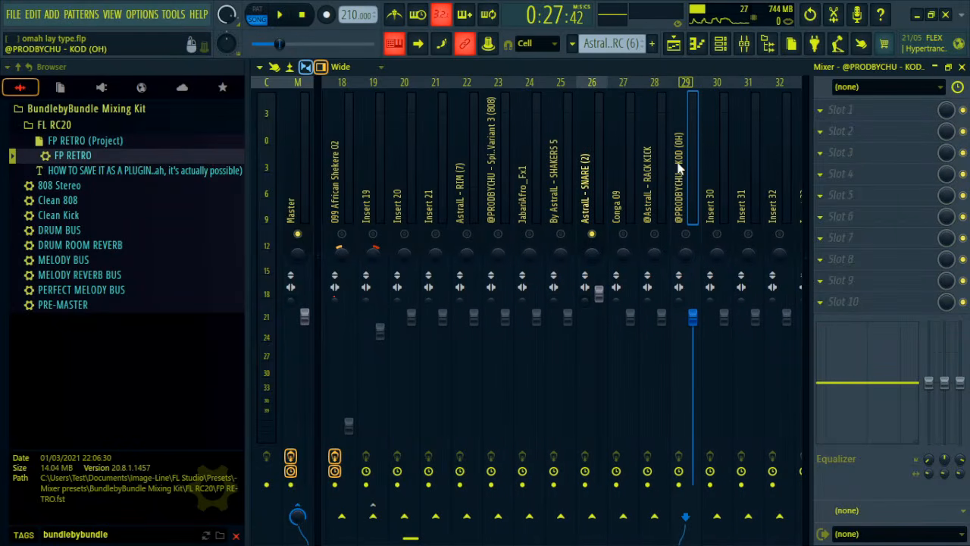
scroll(529, 192, "up", 2)
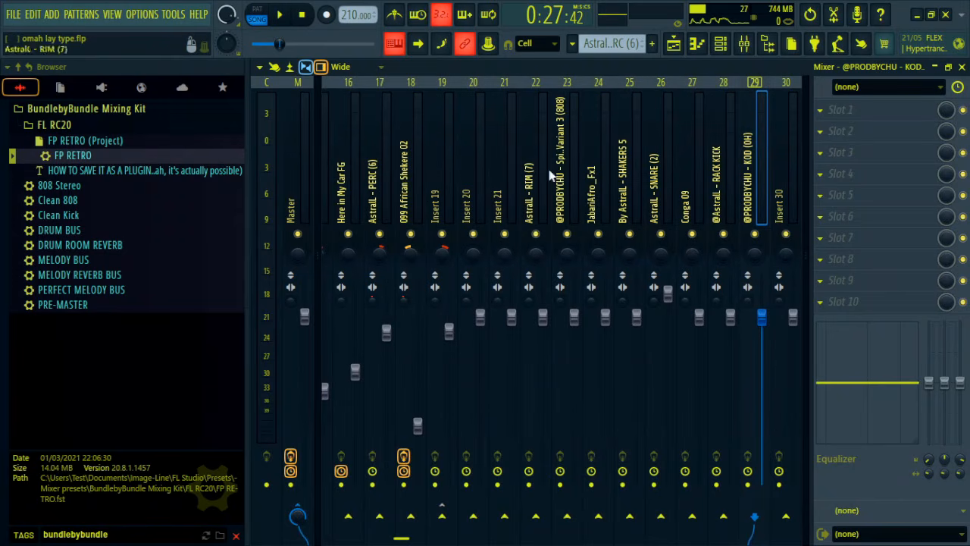
scroll(553, 164, "up", 6)
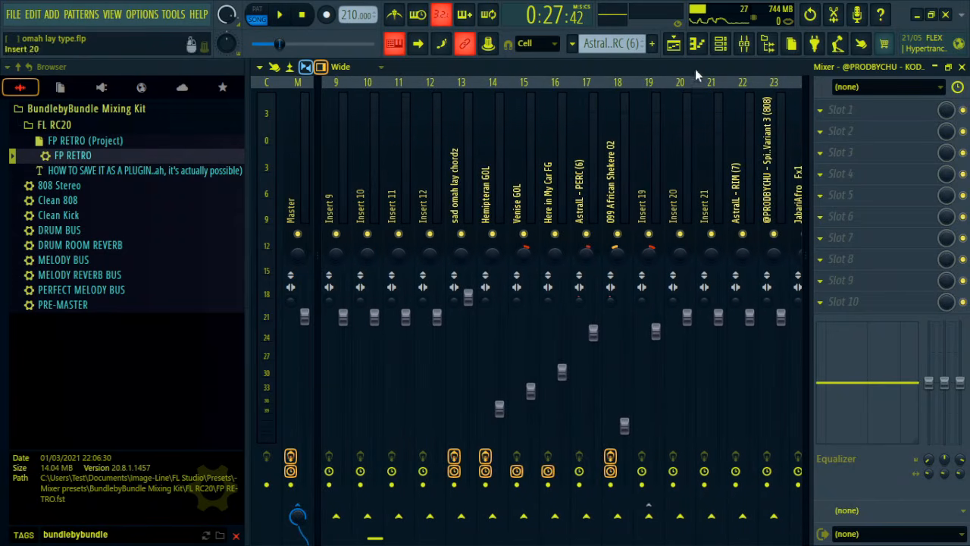
- Compare the channel rack's mixer track numbers with the named tracks across the mixer
left_click(721, 43)
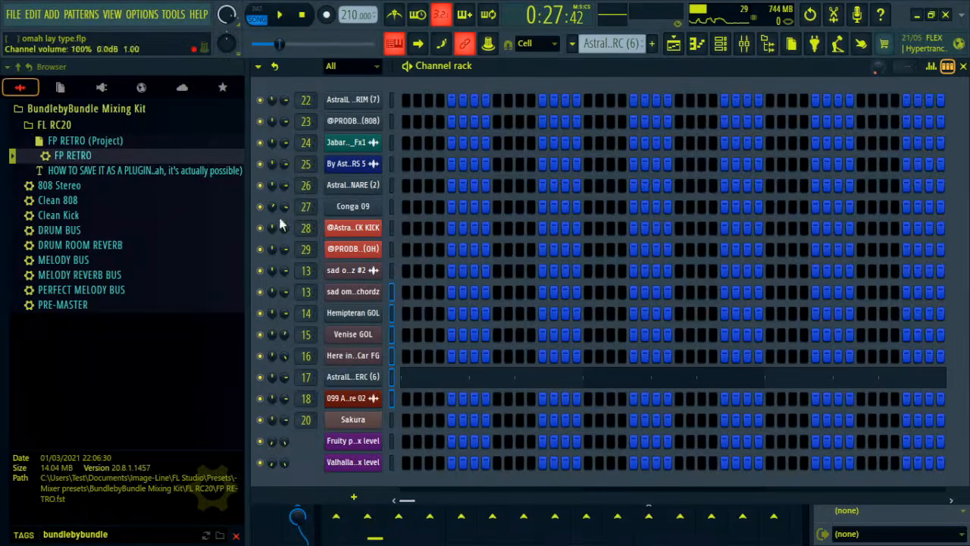
left_click(964, 66)
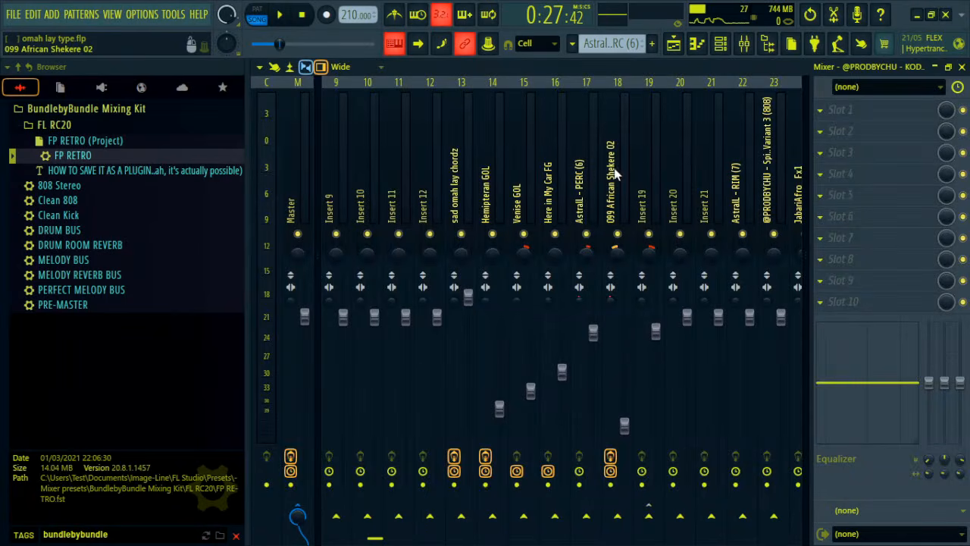
key("F6")
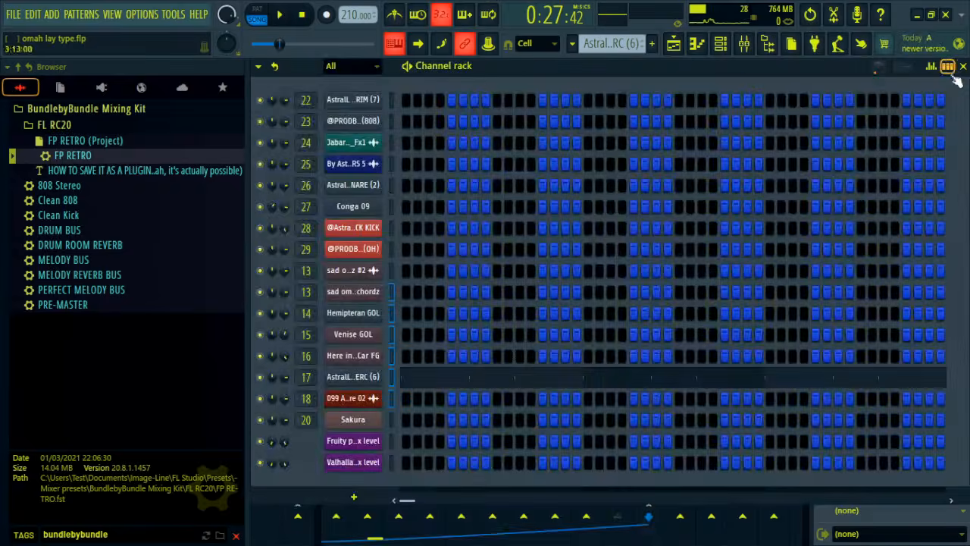
left_click(964, 66)
scroll(616, 171, "down", 4)
scroll(615, 172, "up", 6)
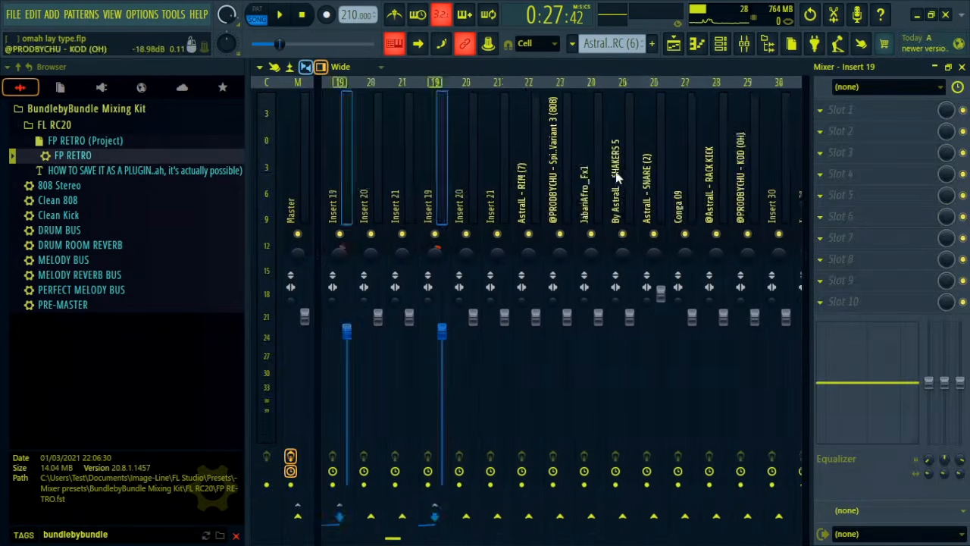
scroll(616, 174, "down", 2)
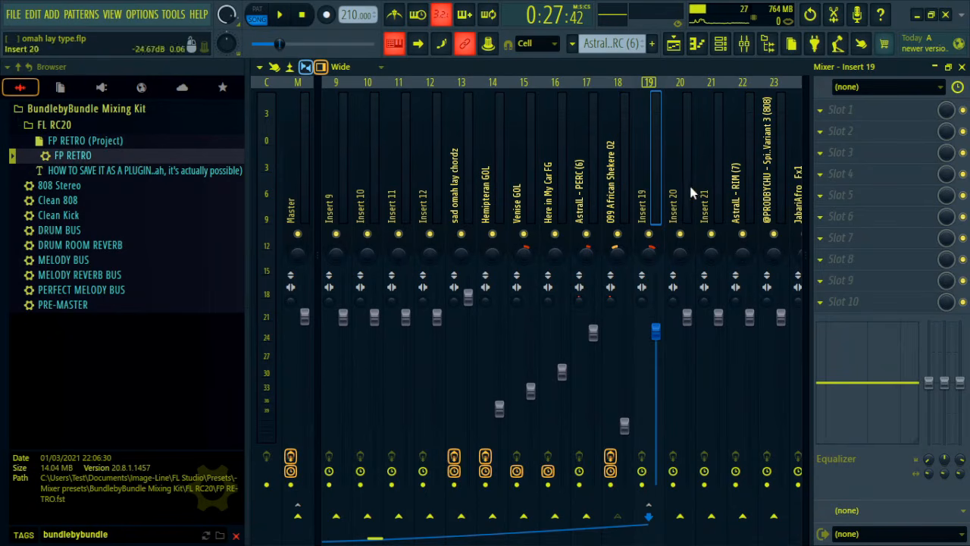
scroll(695, 187, "down", 4)
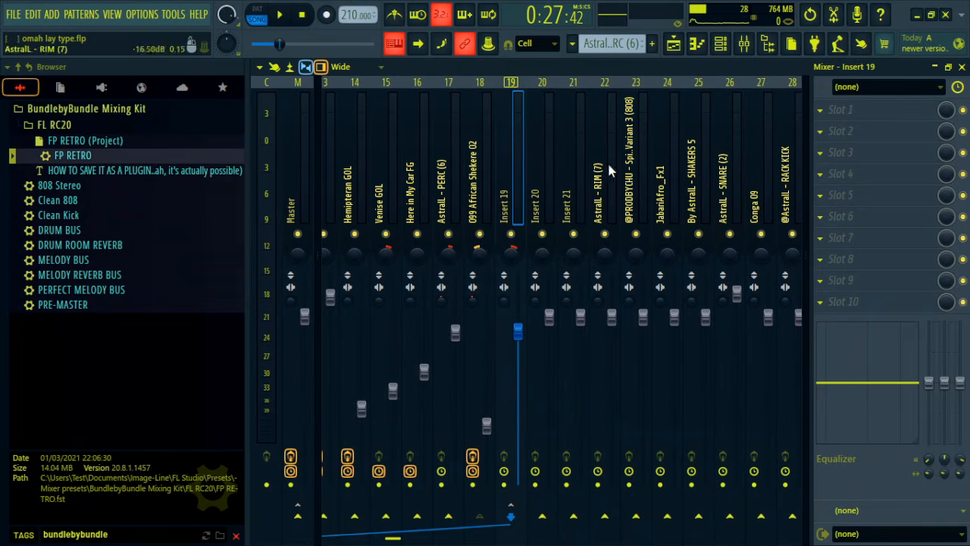
scroll(635, 168, "up", 5)
scroll(635, 168, "up", 9)
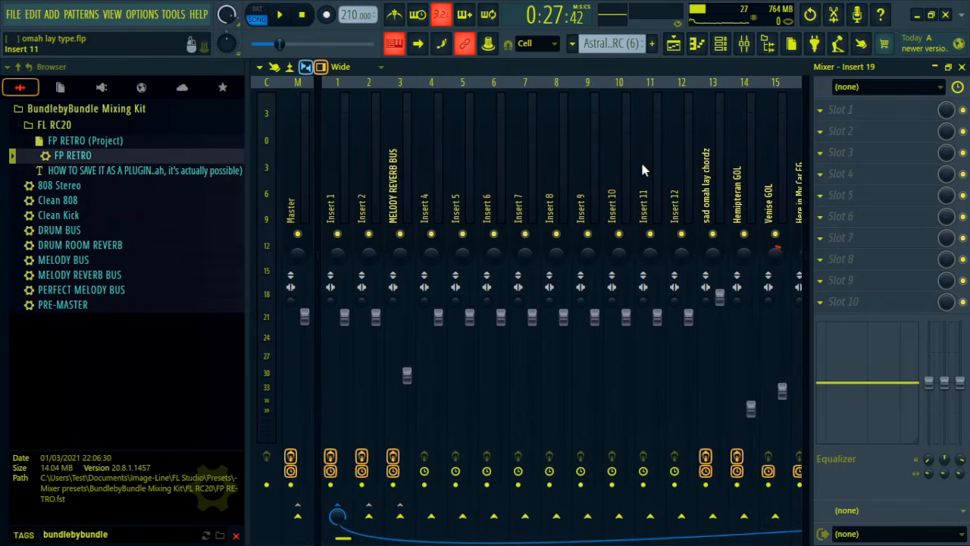
- Replay the section and inspect the effect chains of Insert 1 and Insert 2, including Insert 2's Fruity parametric EQ 2 curve
key("space")
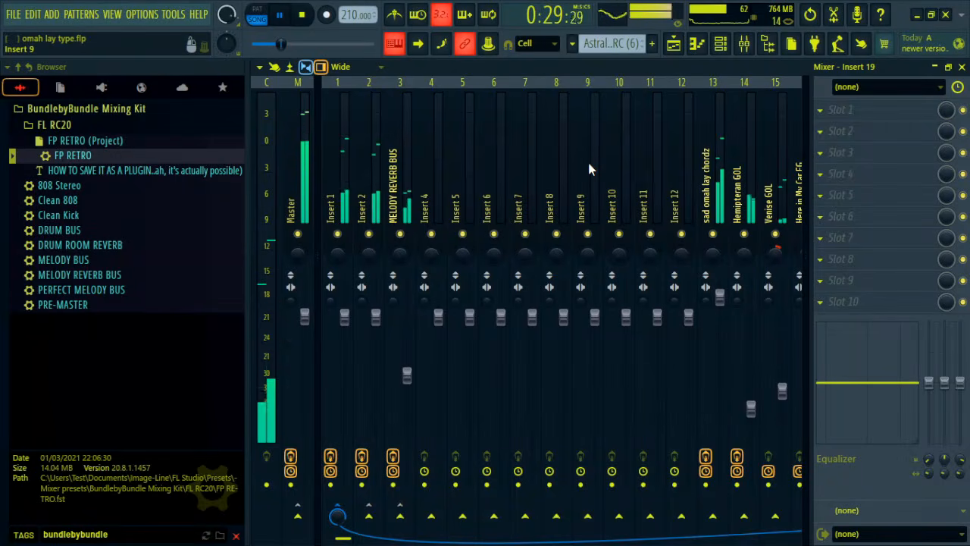
key("space")
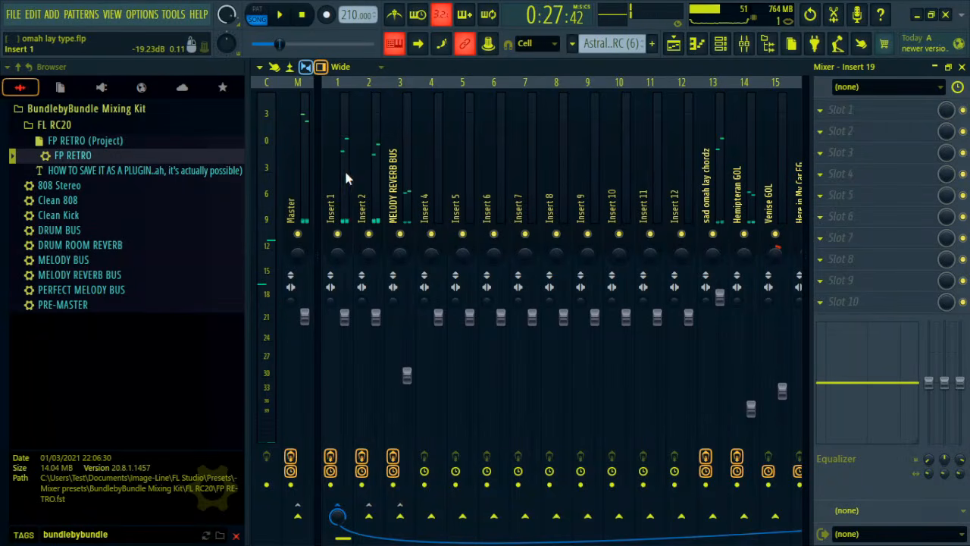
left_click(344, 170)
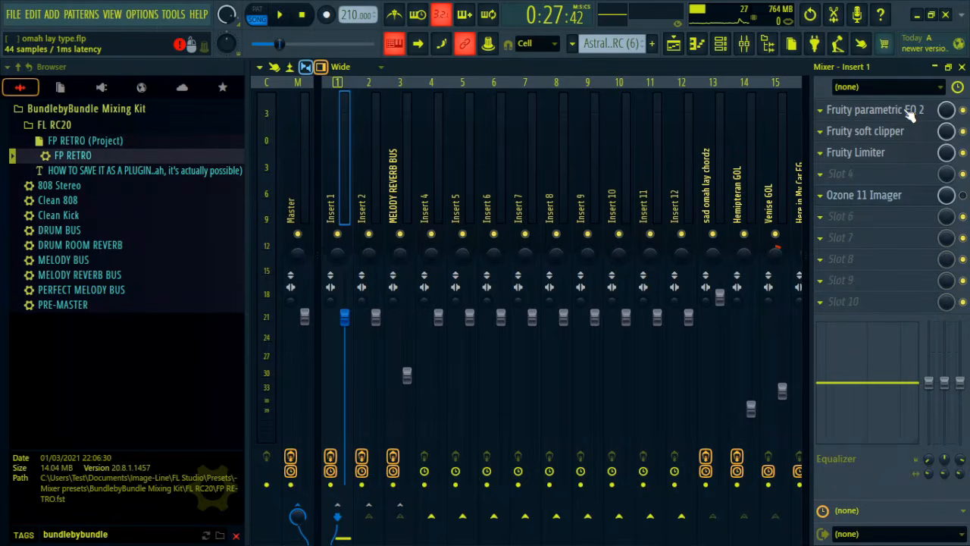
left_click(365, 180)
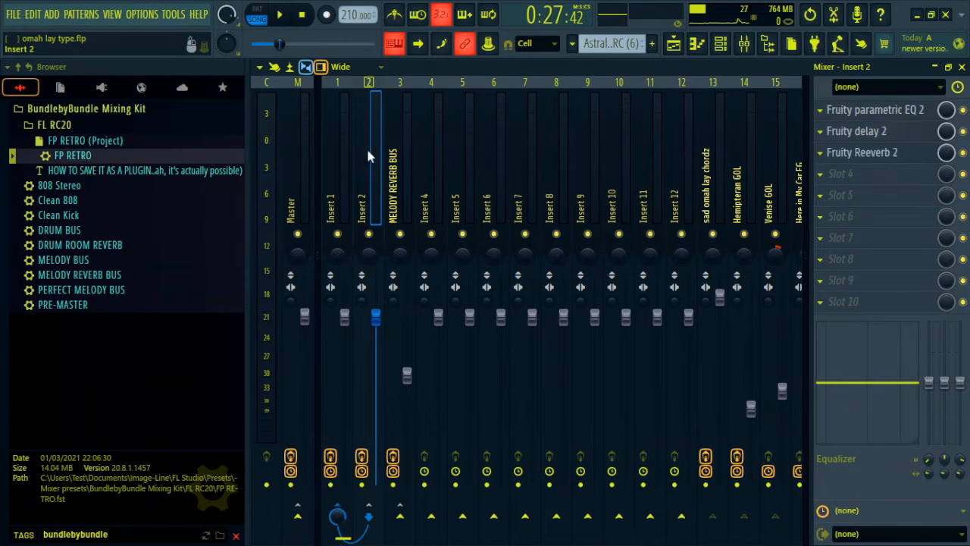
left_click(907, 112)
left_click(907, 112)
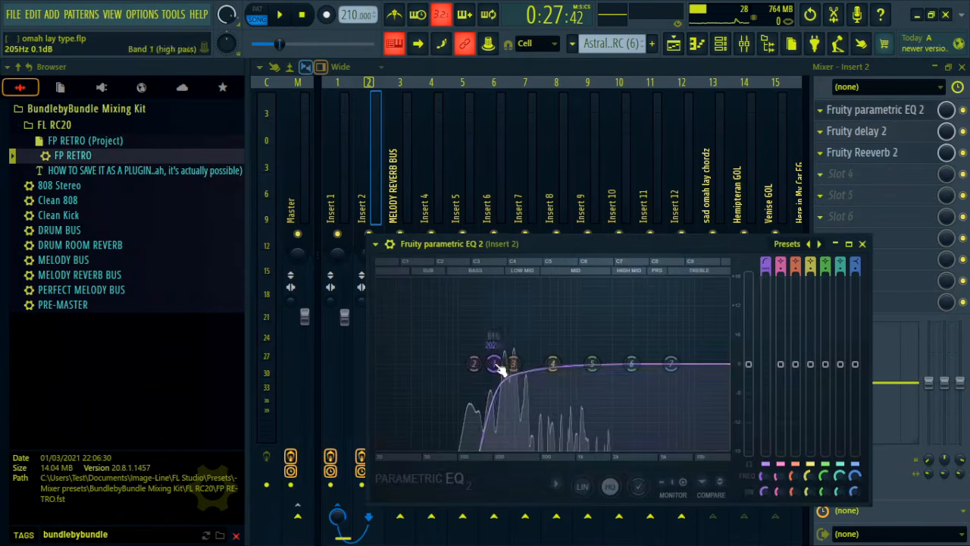
left_click(861, 243)
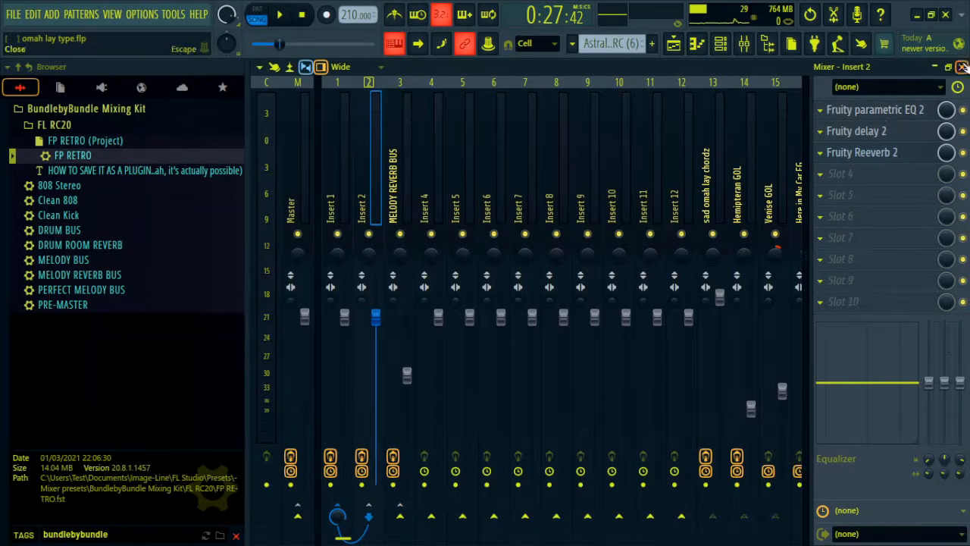
- Show the playlist and move the playback position back to the start of the song
key("F5")
scroll(586, 103, "down", 4)
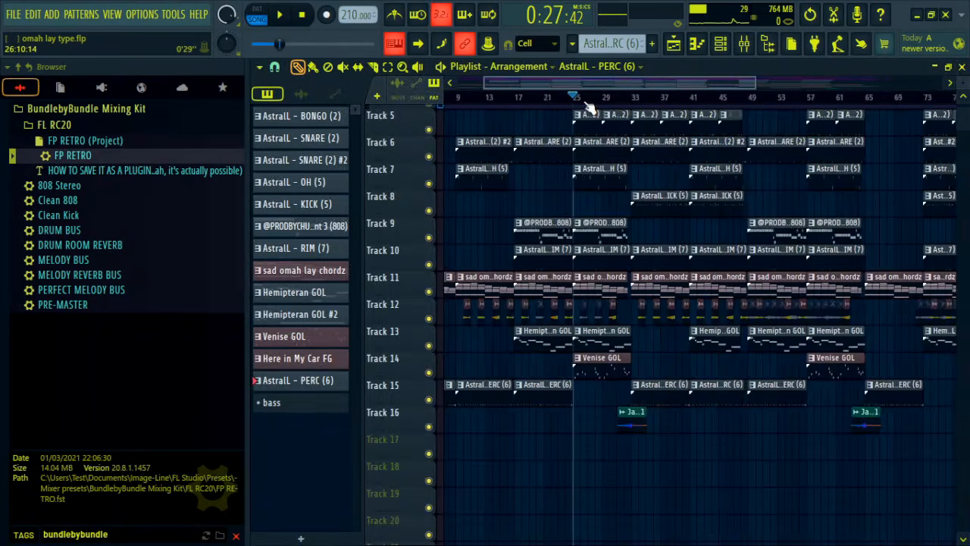
scroll(602, 175, "up", 3)
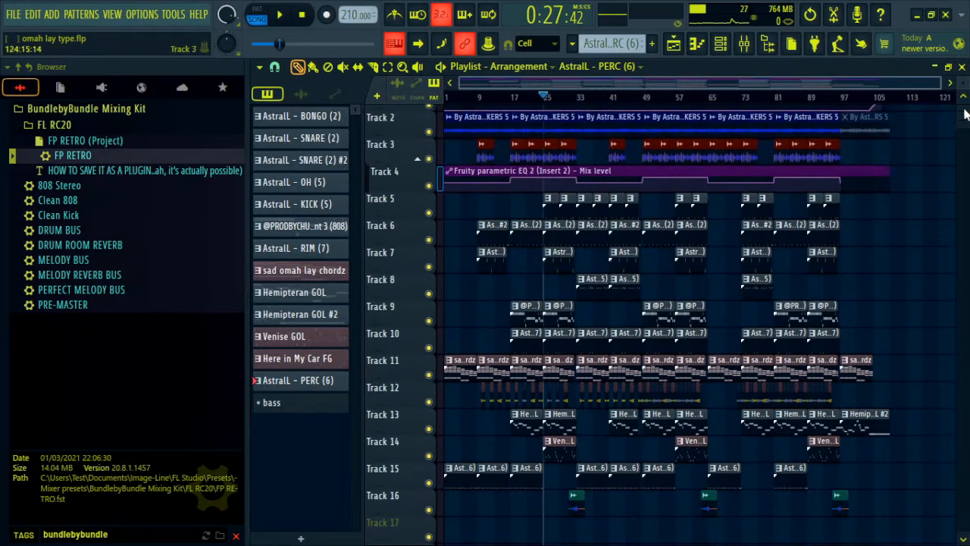
left_click_drag(962, 84, 962, 102)
left_click_drag(500, 98, 334, 99)
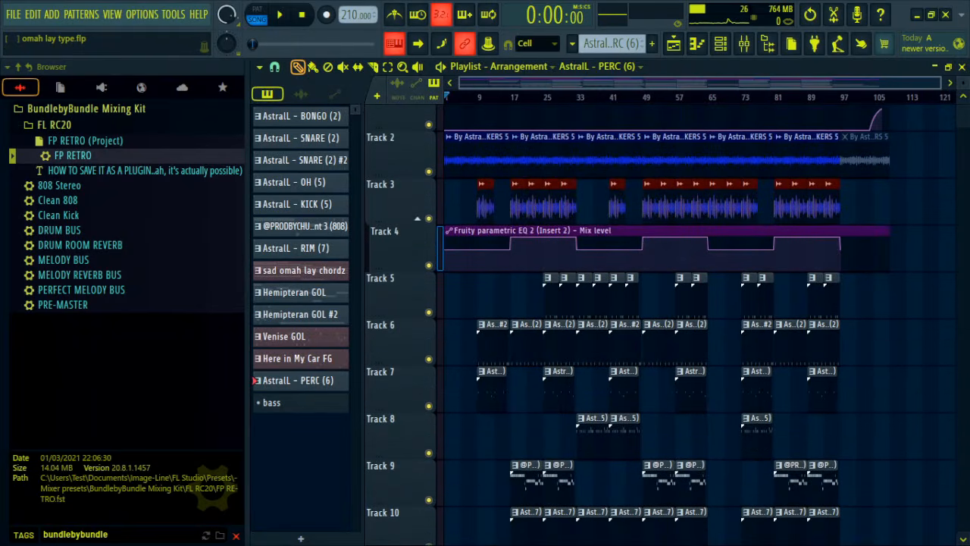
- Look over the playlist arrangement and the Fruity parametric EQ 2 (Insert 2) mix level automation clip on Track 4
mouse_move(962, 84)
left_mouse_down()
mouse_move(962, 76)
mouse_move(962, 91)
left_mouse_up()
scroll(528, 102, "up", 4)
scroll(546, 256, "down", 5)
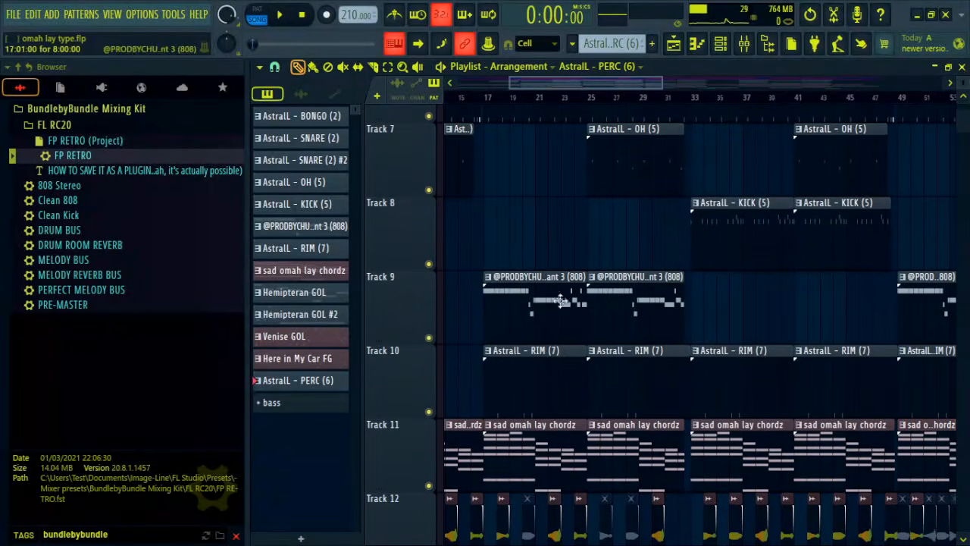
scroll(653, 104, "down", 4)
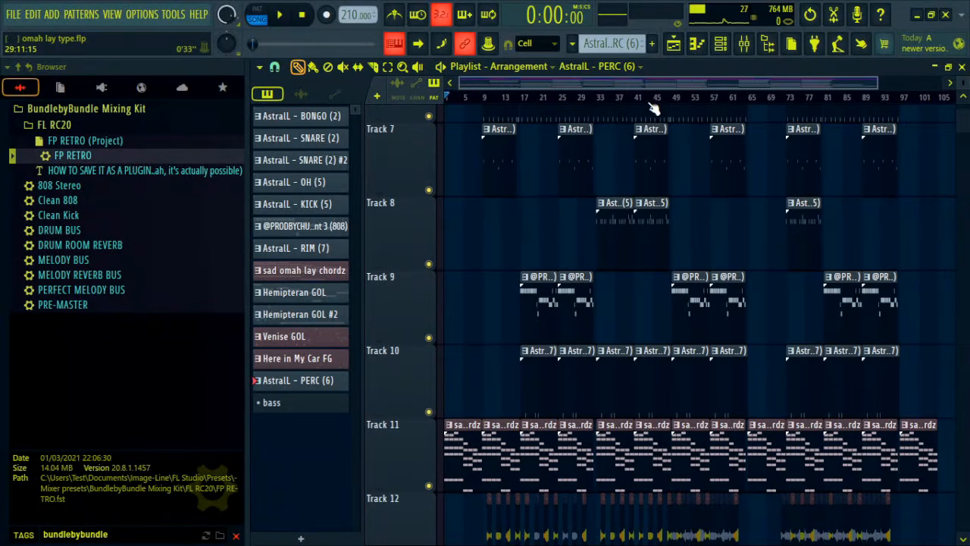
scroll(453, 99, "up", 4)
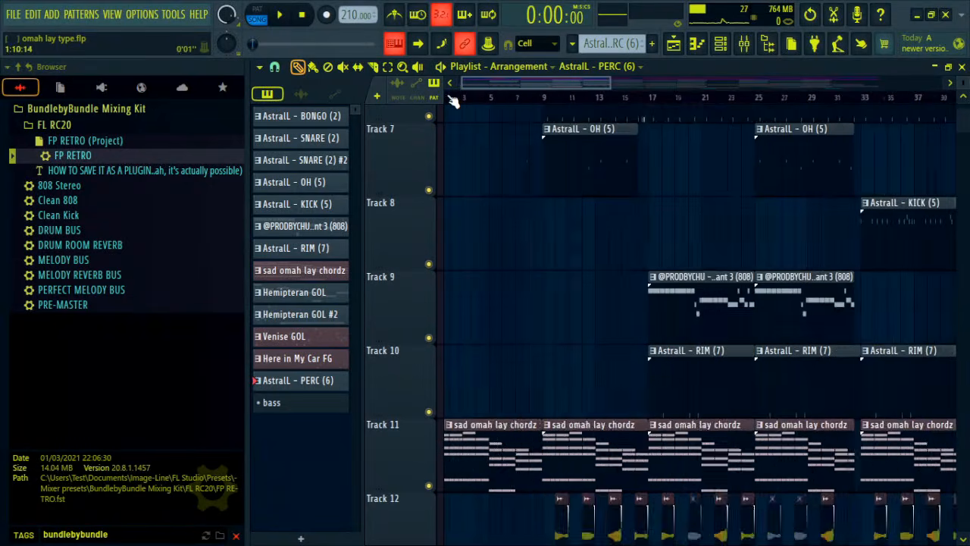
scroll(518, 211, "up", 3)
scroll(517, 211, "up", 3)
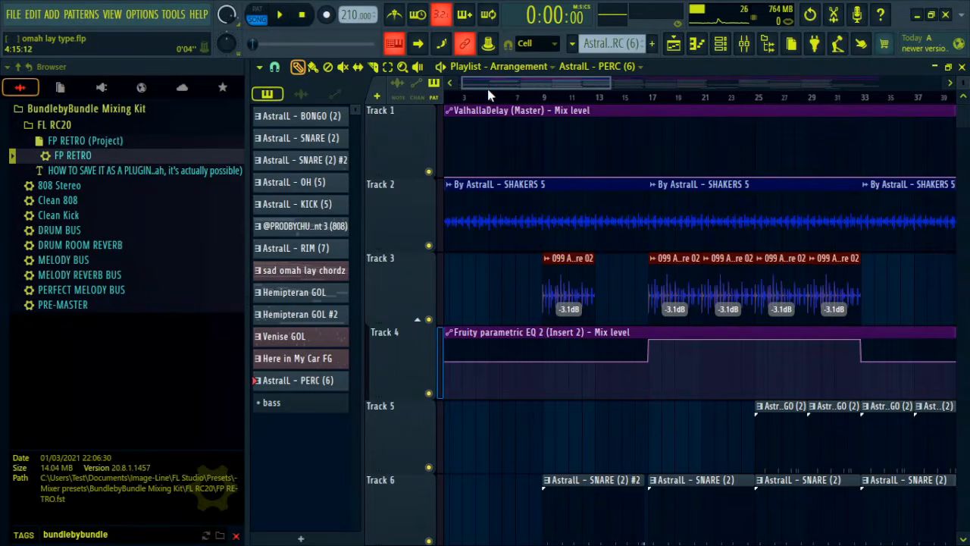
left_click_drag(486, 84, 458, 87)
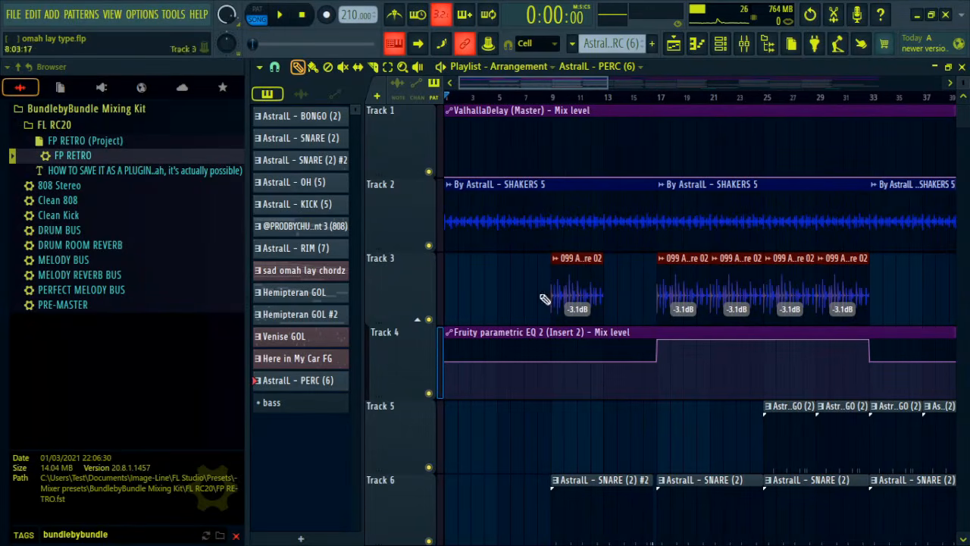
- Compare Insert 2's Fruity parametric EQ 2 mix level with its automation clip and play the song from the start
left_click(744, 43)
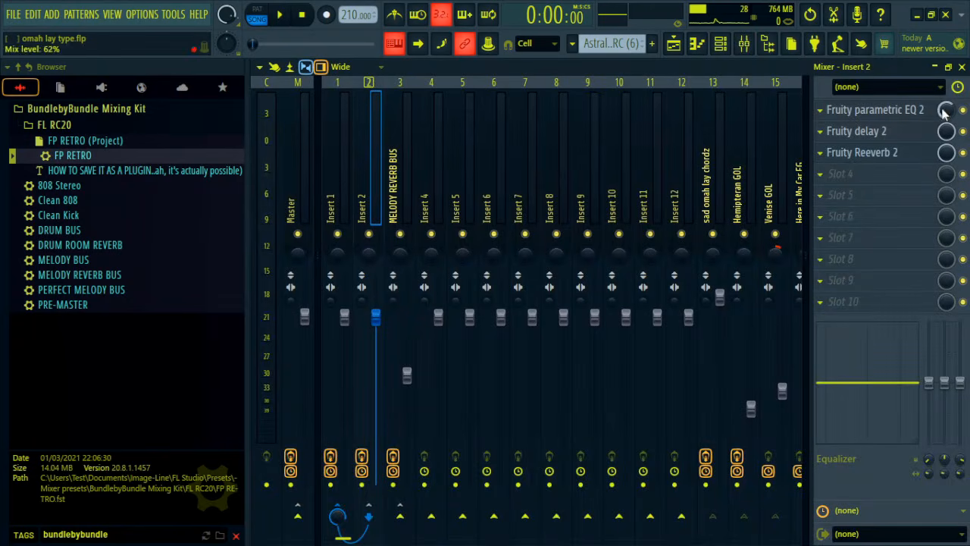
left_click(962, 67)
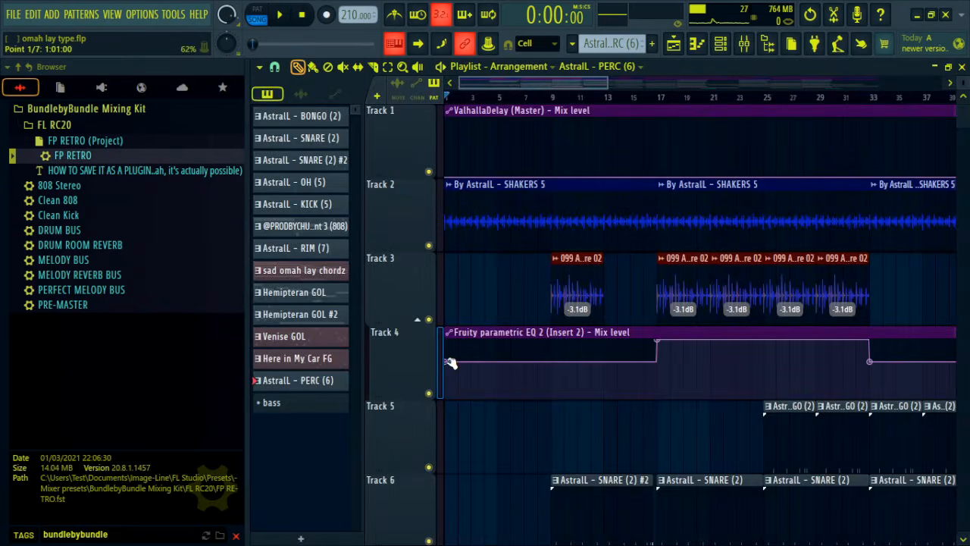
key("space")
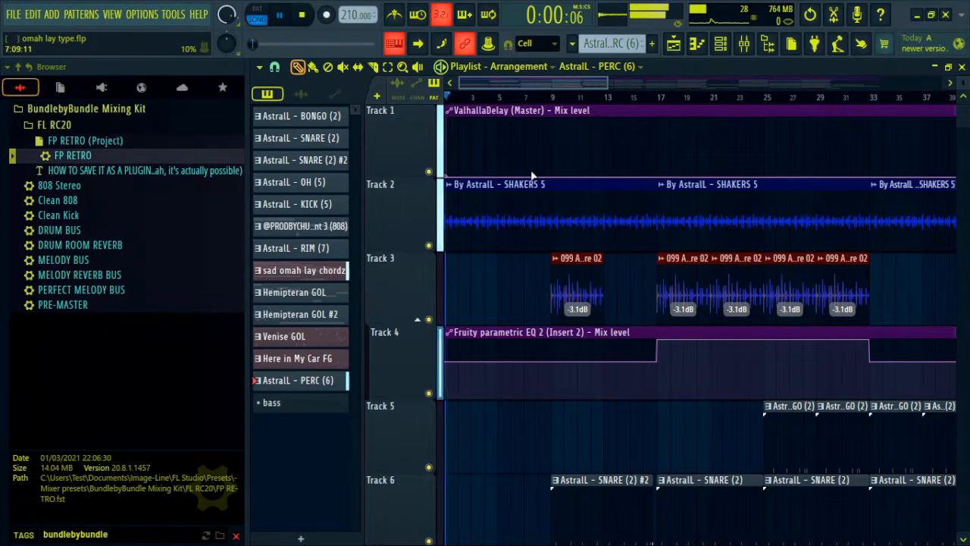
- Try the opening level of Track 4's Fruity parametric EQ 2 mix level automation at 0% during playback, and at 50%
key("space")
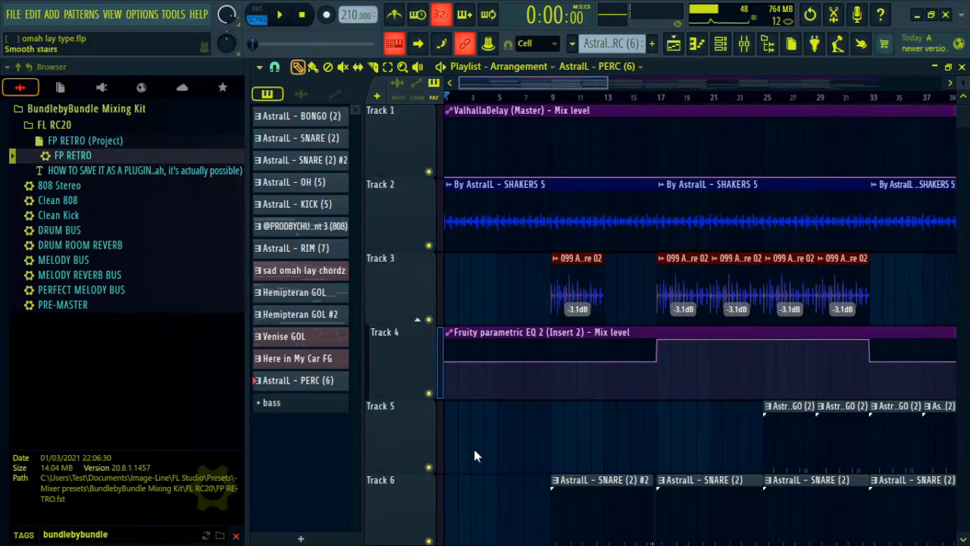
left_click_drag(447, 361, 438, 424)
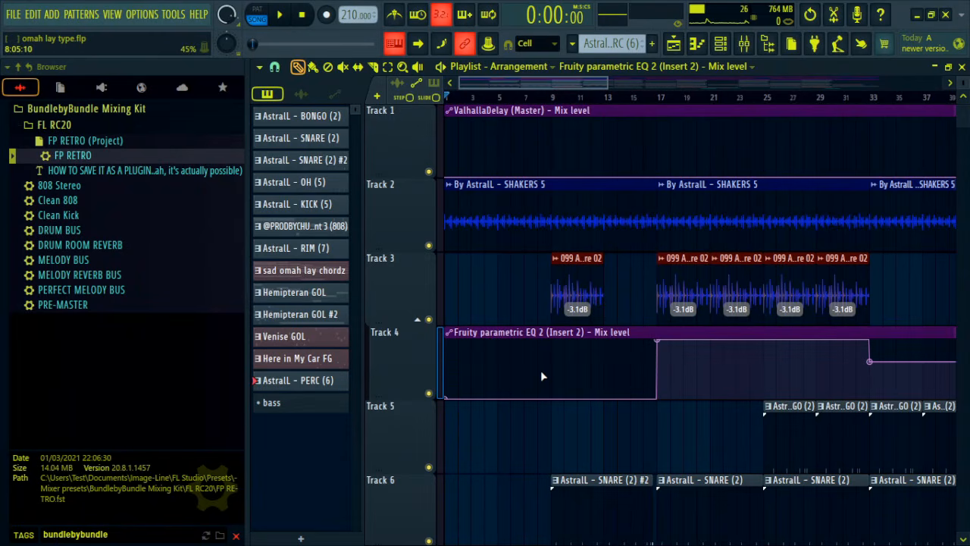
key("space")
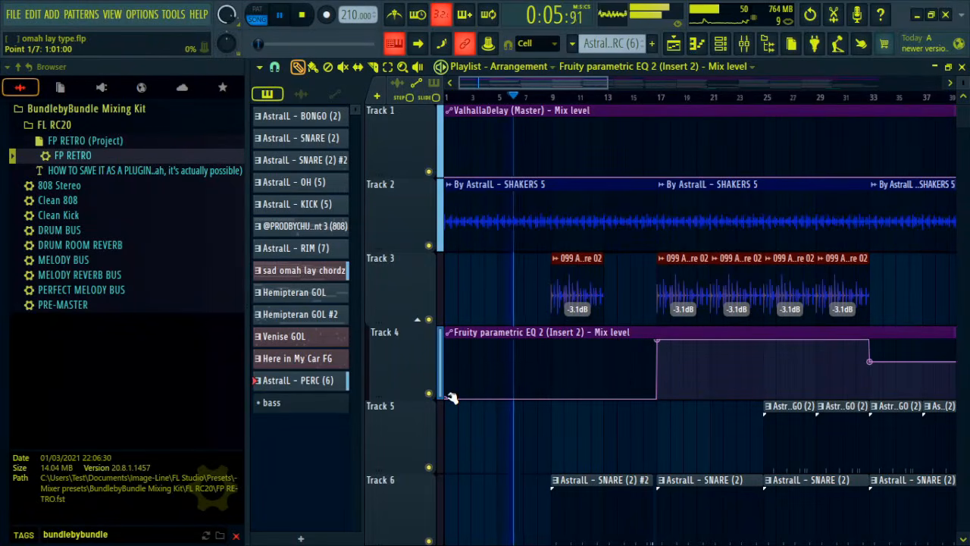
key("space")
left_click_drag(448, 397, 449, 371)
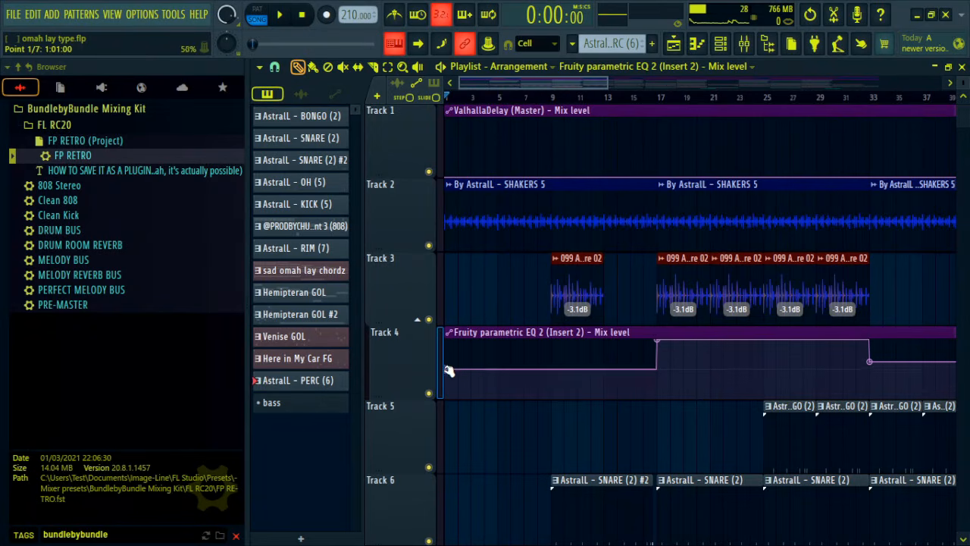
- Inspect Insert 2's Fruity parametric EQ 2 curve in the mixer and return to the playlist
left_click(744, 44)
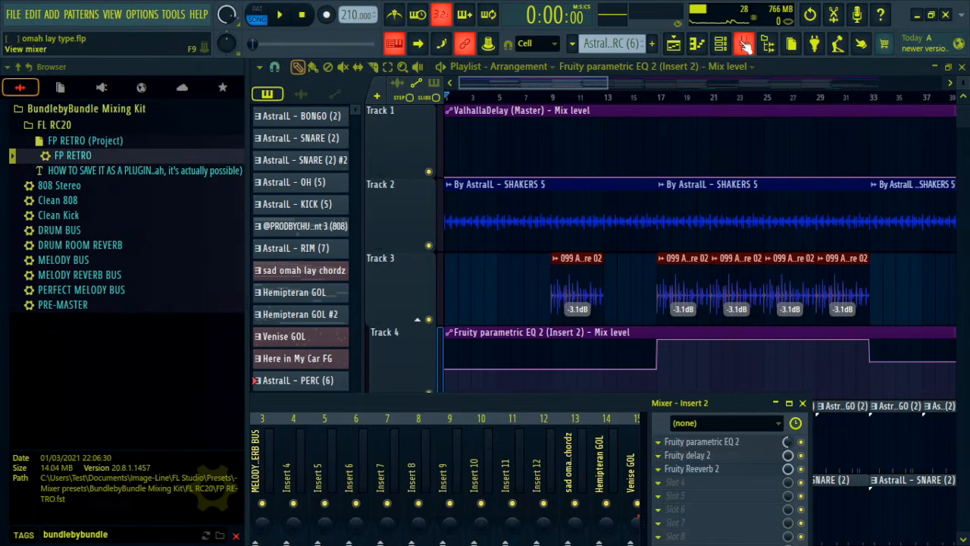
left_click(789, 403)
left_click(901, 110)
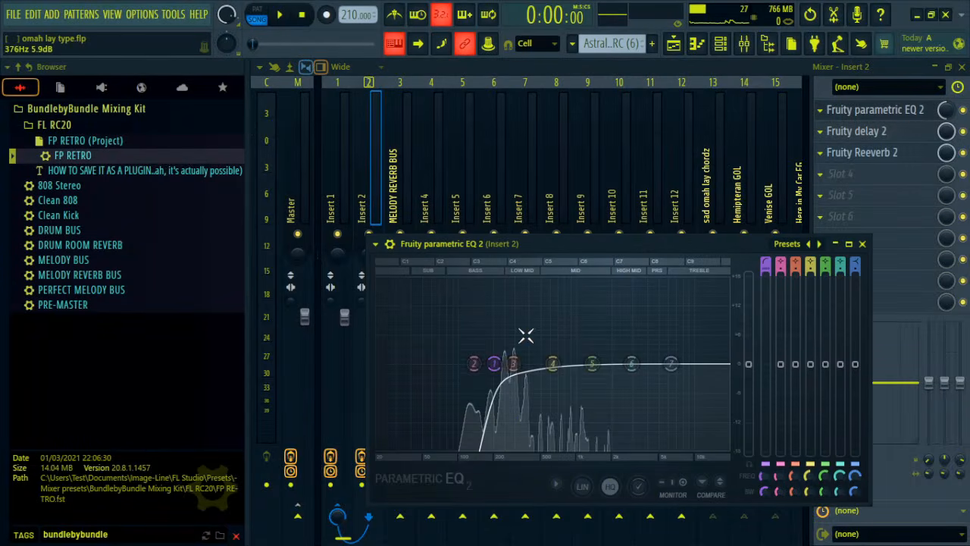
left_click(861, 243)
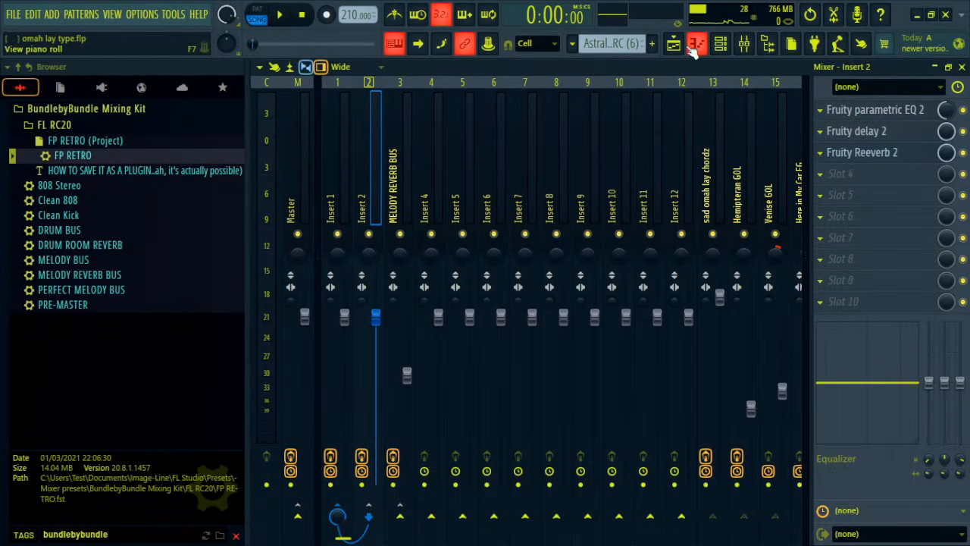
left_click(674, 43)
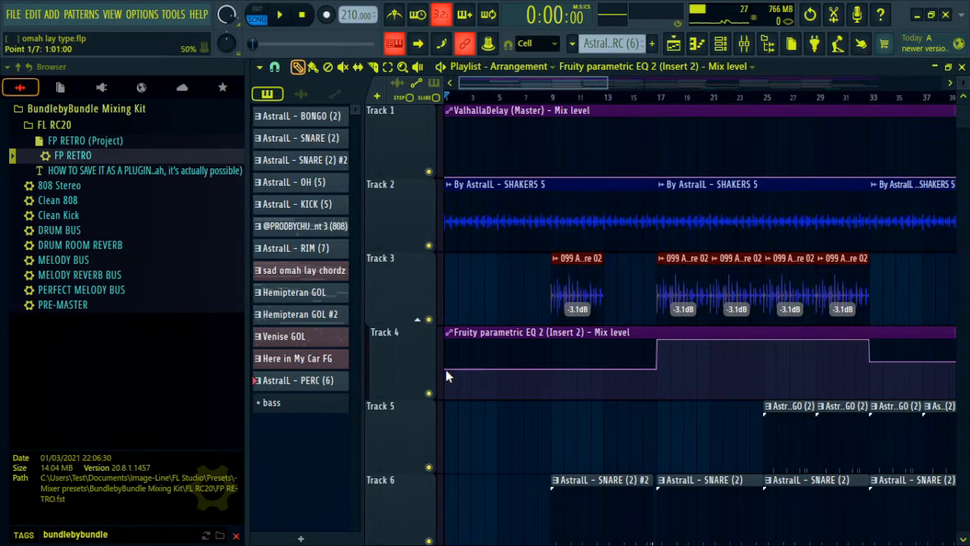
- Play the song from the start and mute Tracks 5 to 9 in the playlist
key("space")
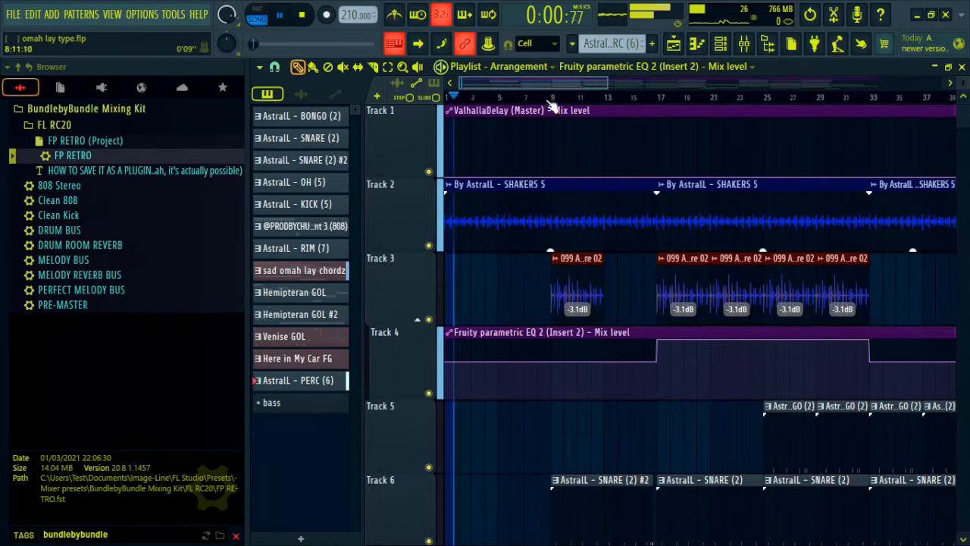
scroll(552, 105, "down", 1)
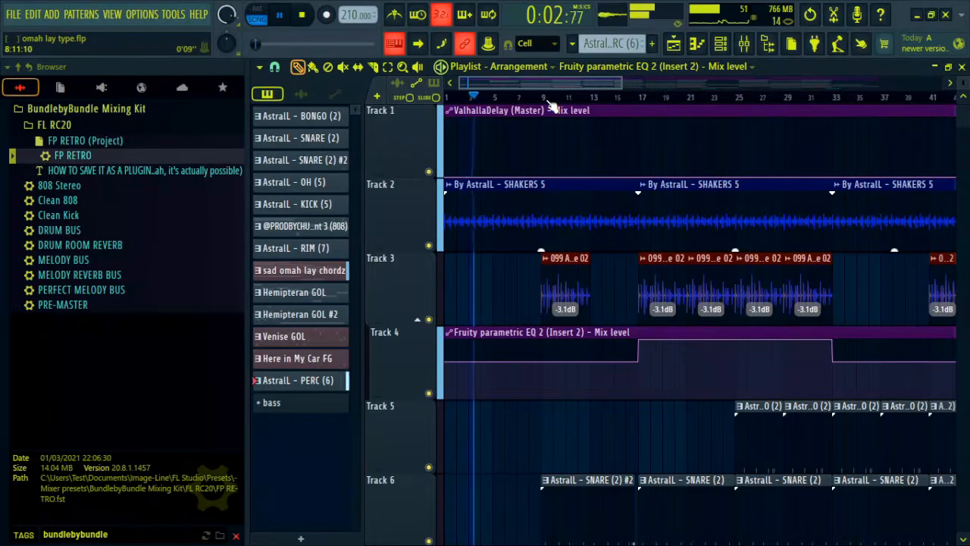
scroll(682, 318, "down", 4)
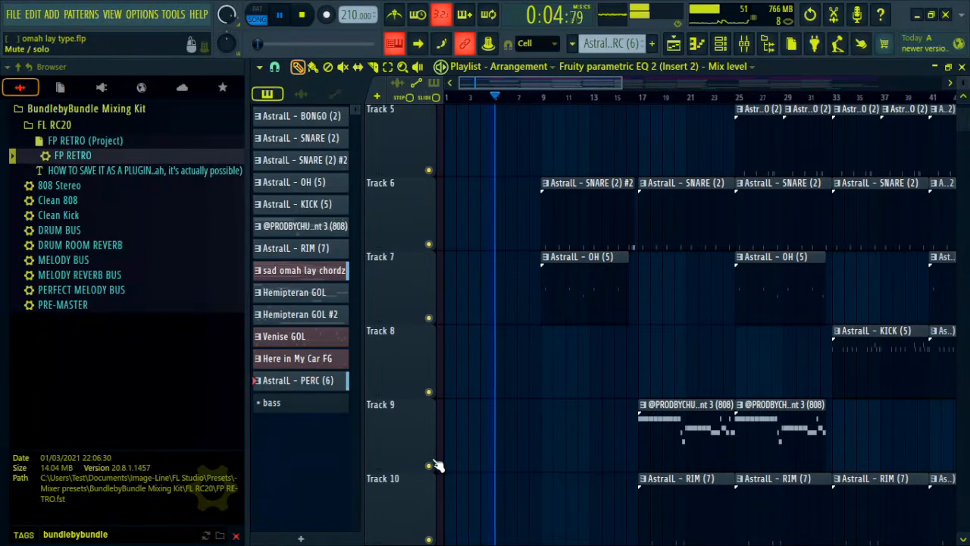
left_click(428, 392)
left_click(429, 318)
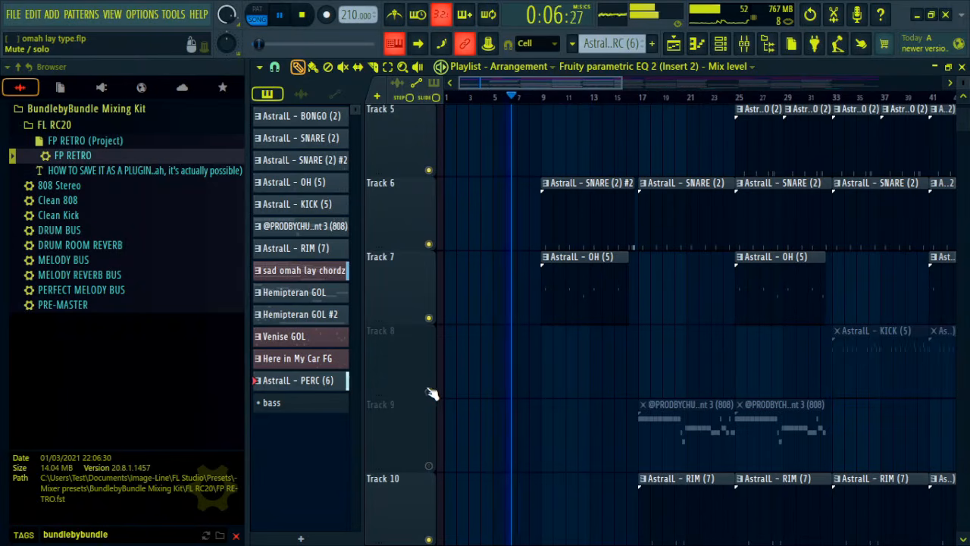
left_click(429, 318)
left_click(428, 244)
left_click(429, 170)
- Listen through the mix level automation's rise at bar 17 on Track 4 and stop playback
scroll(486, 253, "up", 1)
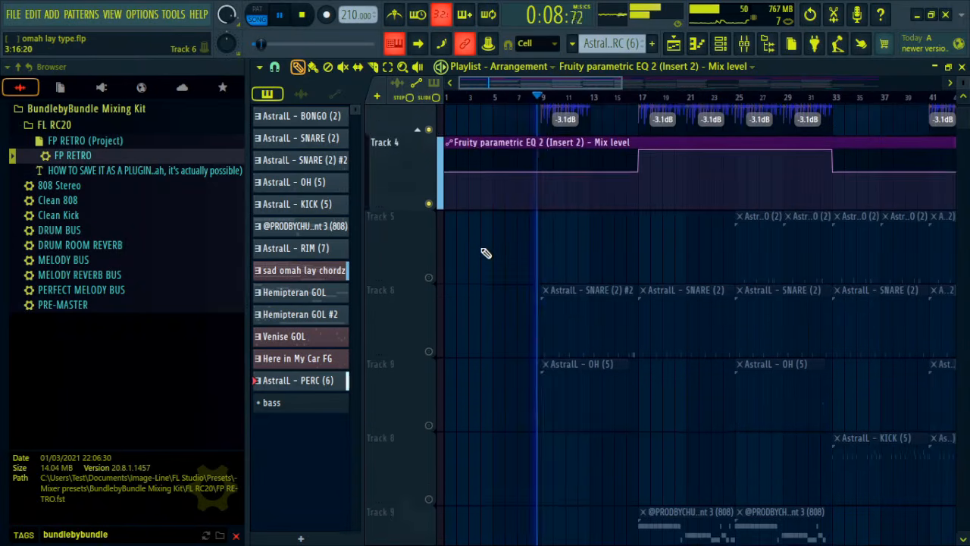
scroll(486, 253, "up", 2)
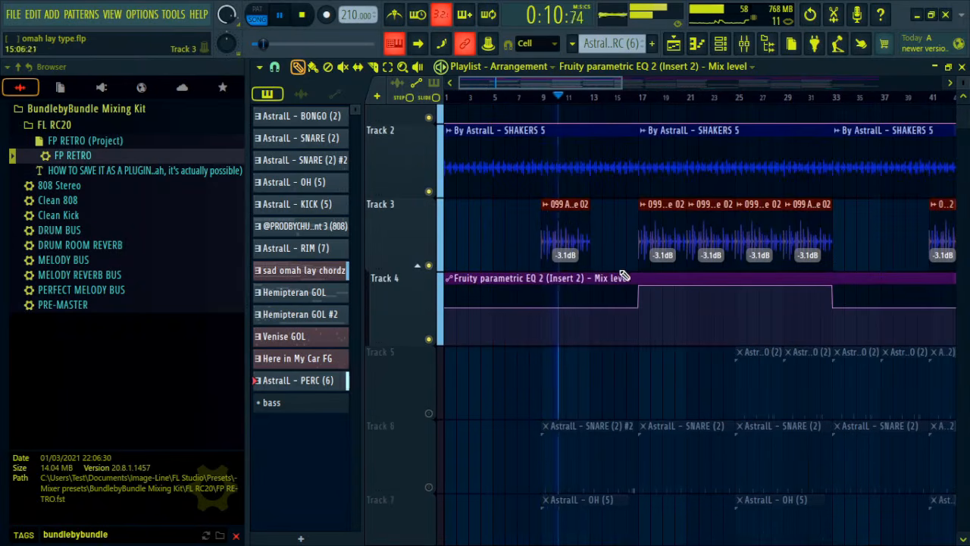
scroll(620, 275, "up", 1)
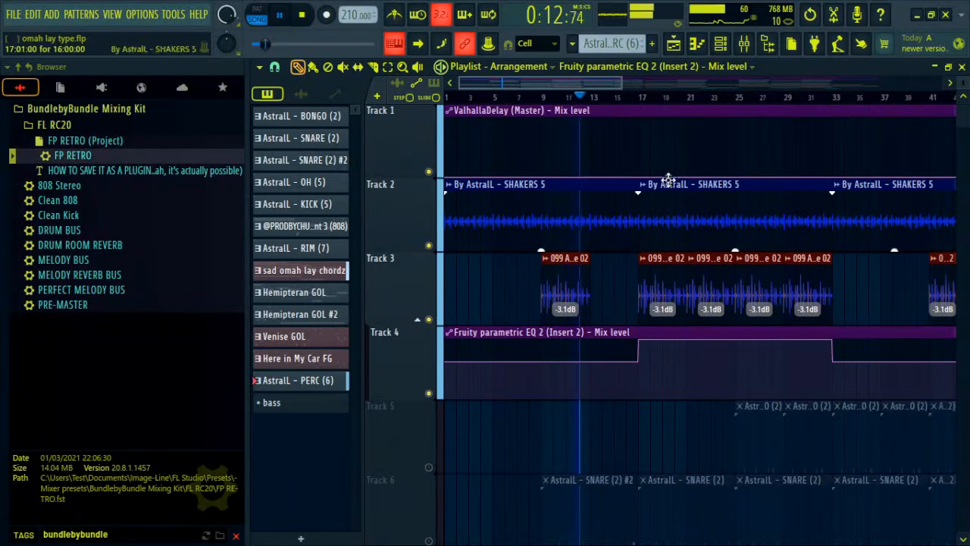
scroll(653, 103, "up", 2)
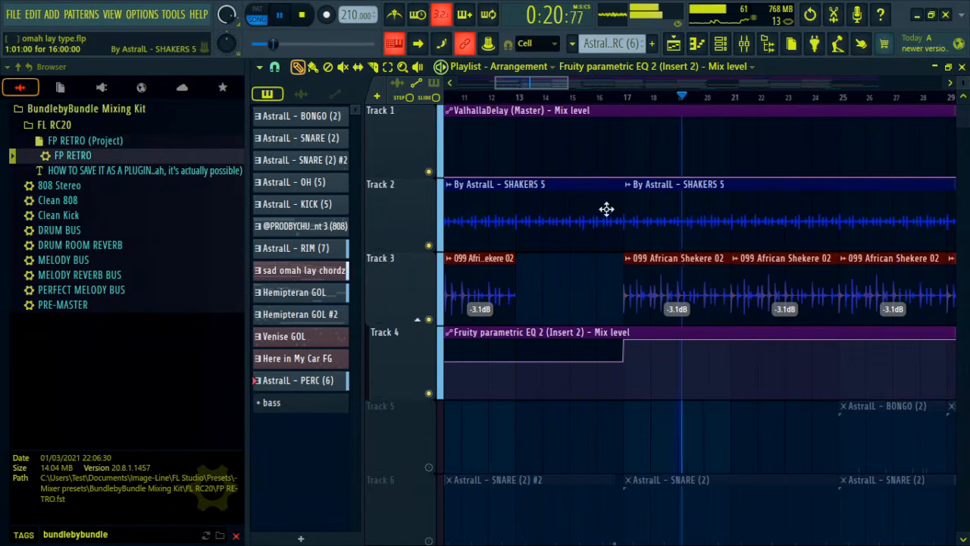
scroll(640, 101, "down", 4)
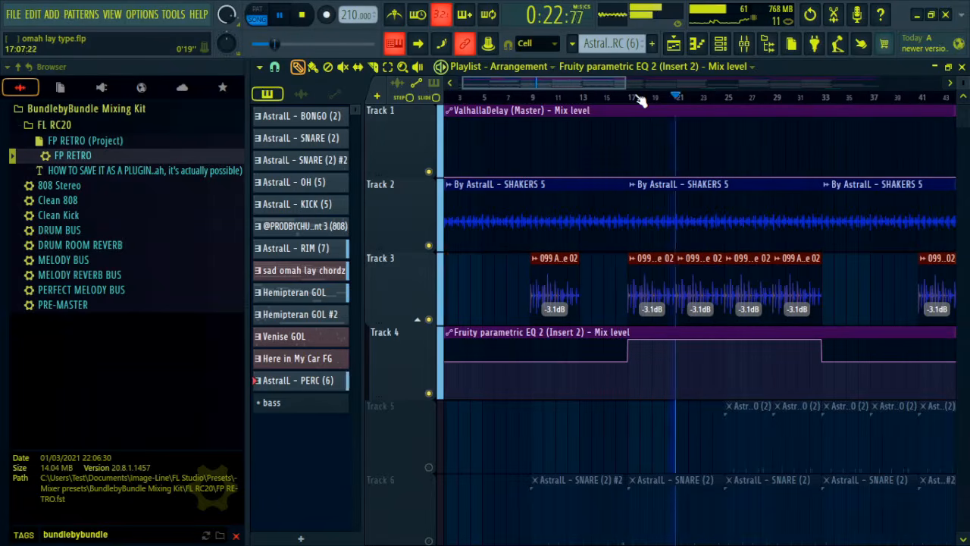
key("space")
- Fit the whole arrangement in the playlist with minimal track height and unmute Tracks 5 to 9
scroll(640, 101, "down", 5)
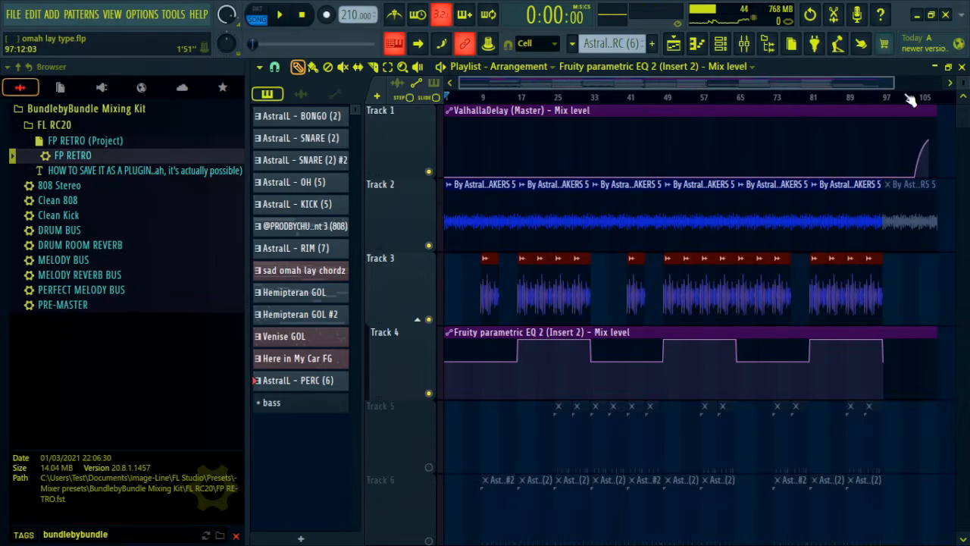
left_click_drag(962, 82, 962, 121)
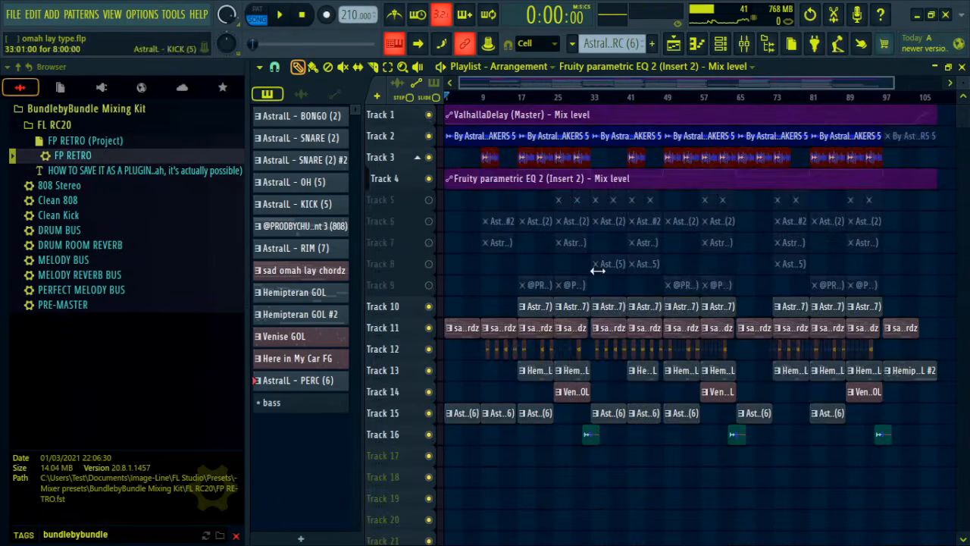
left_click(432, 244)
- Review the low cut in Insert 2's Fruity parametric EQ 2 and go back to the full arrangement
left_click(747, 44)
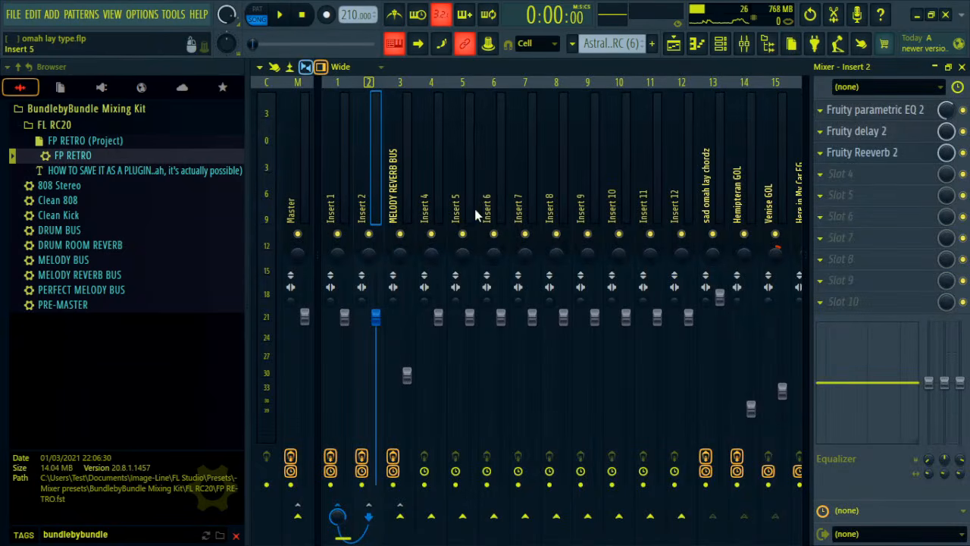
left_click(894, 113)
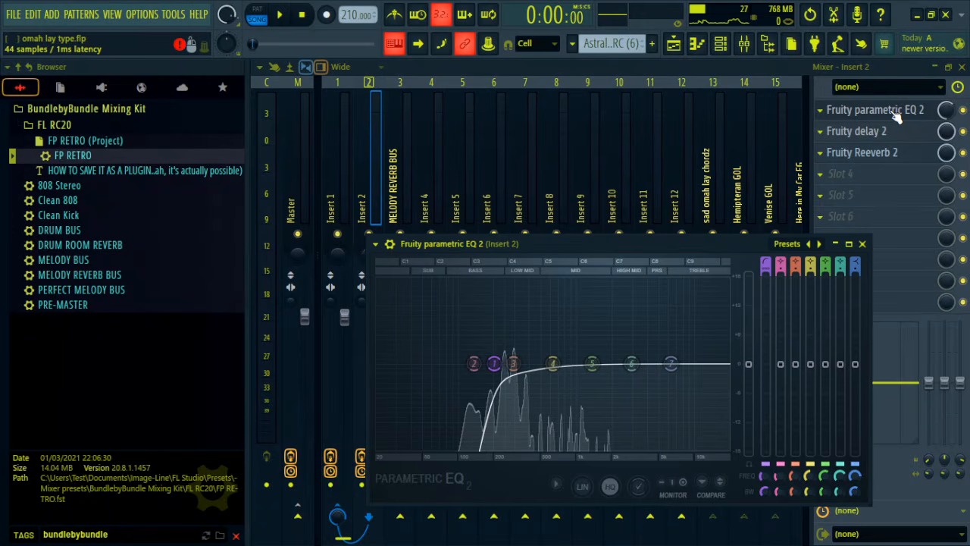
left_click(861, 243)
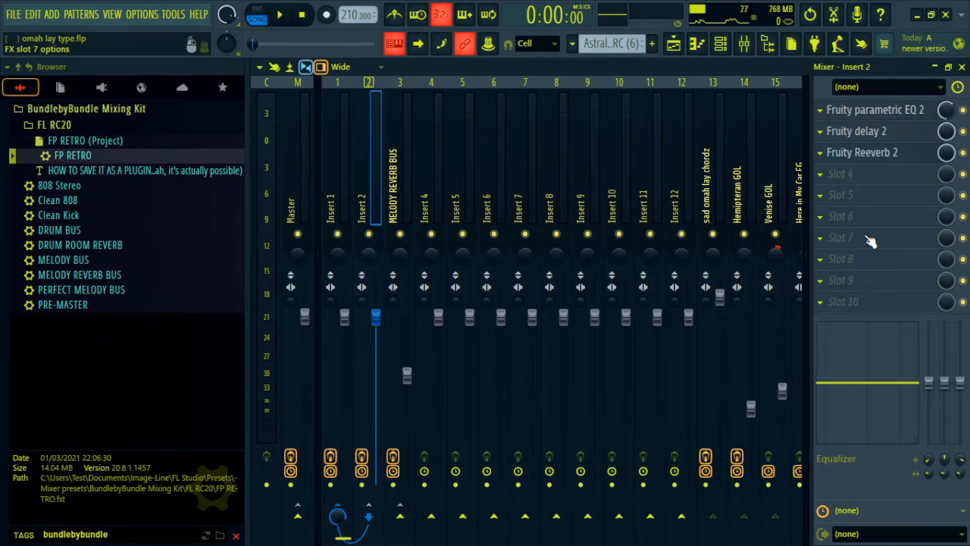
left_click(962, 67)
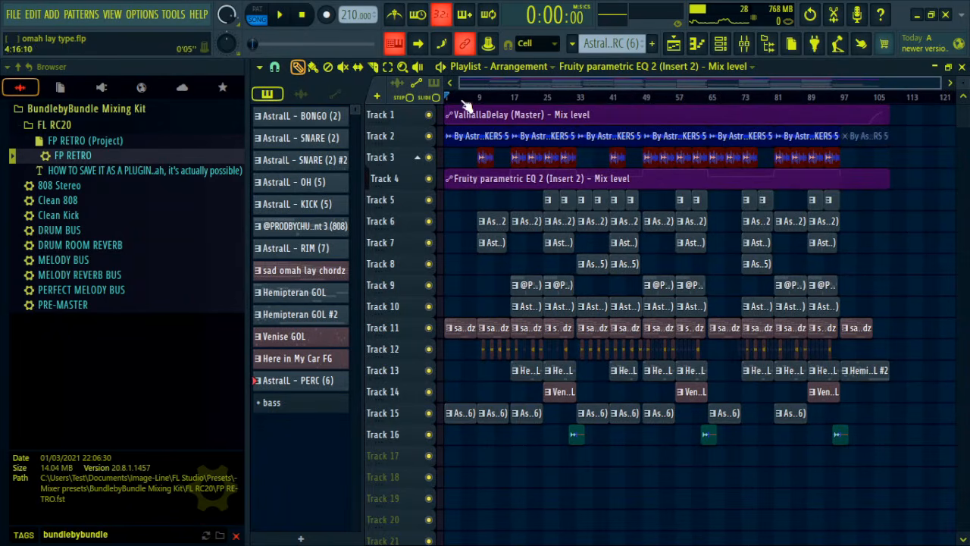
- Show Insert 1's effect chain in the mixer and look through the FL RC20 folder of the BundlebyBundle Mixing Kit
left_click(744, 45)
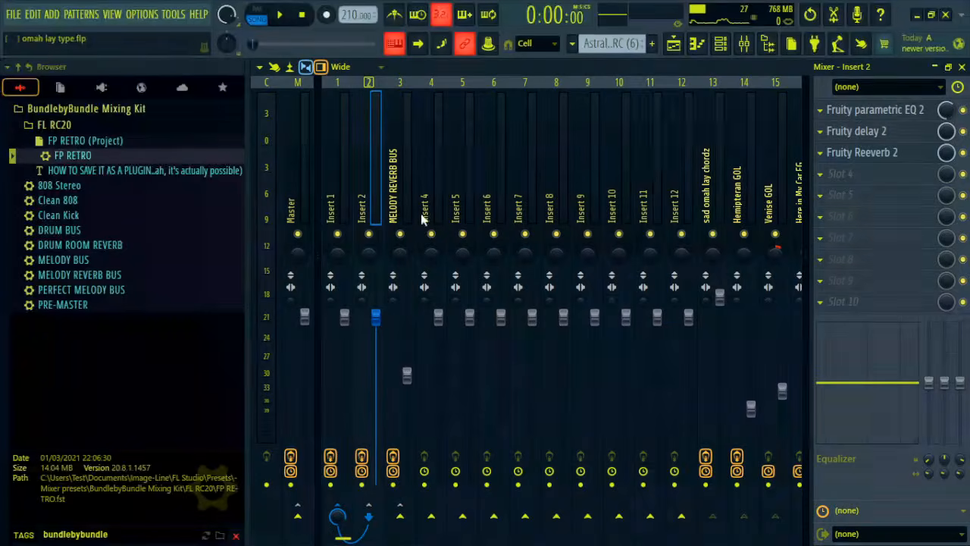
left_click(338, 182)
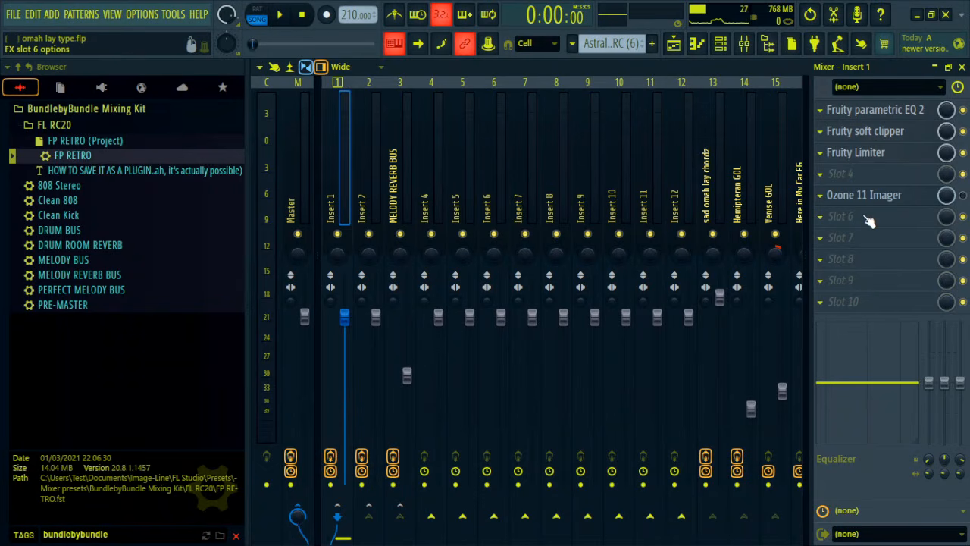
left_click(118, 127)
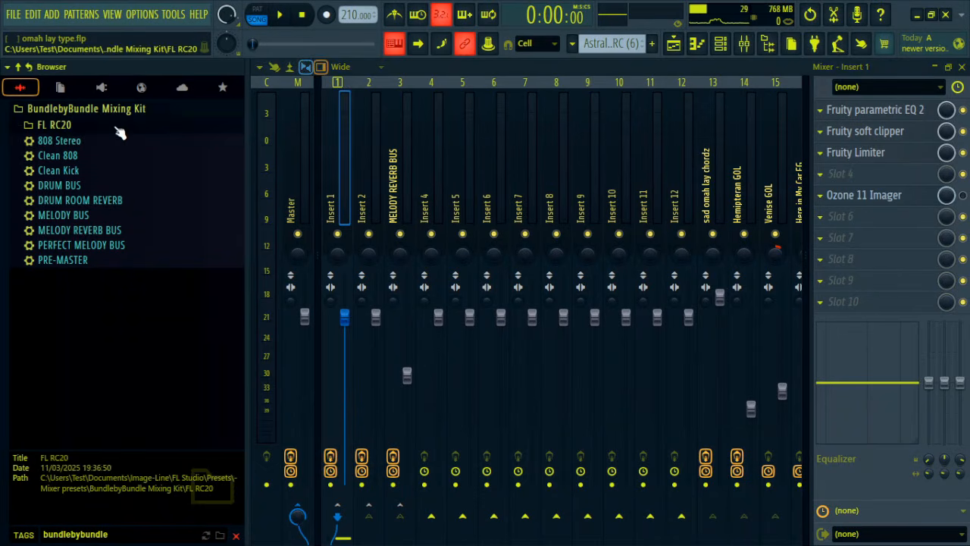
left_click(125, 131)
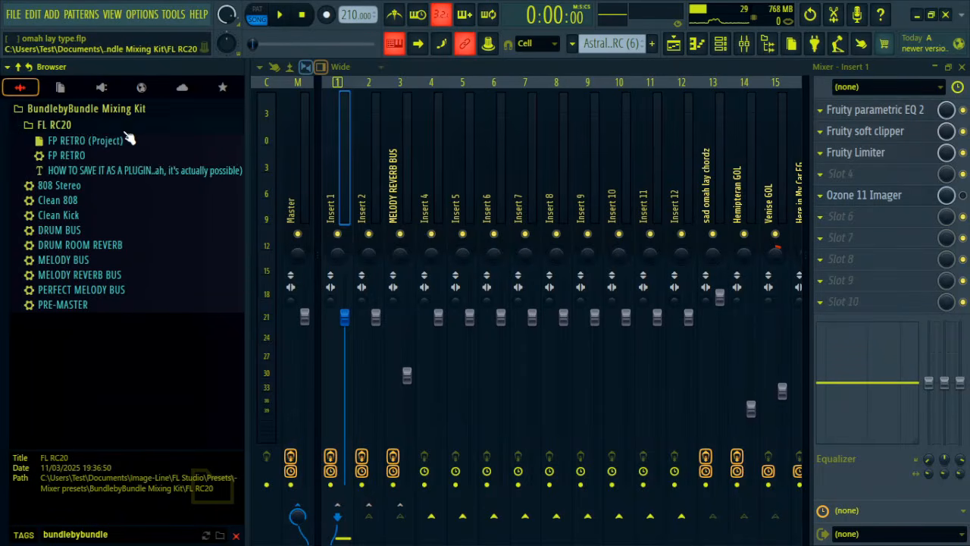
left_click(130, 131)
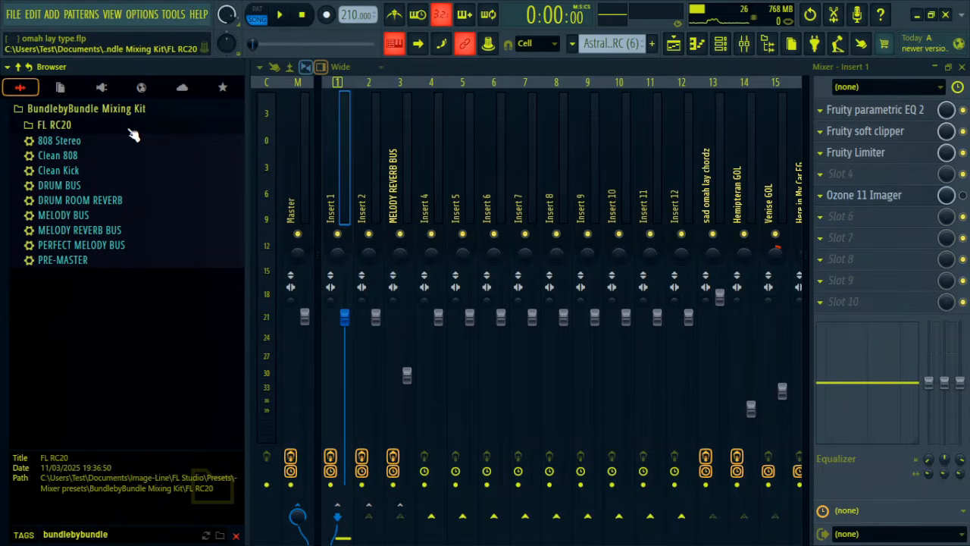
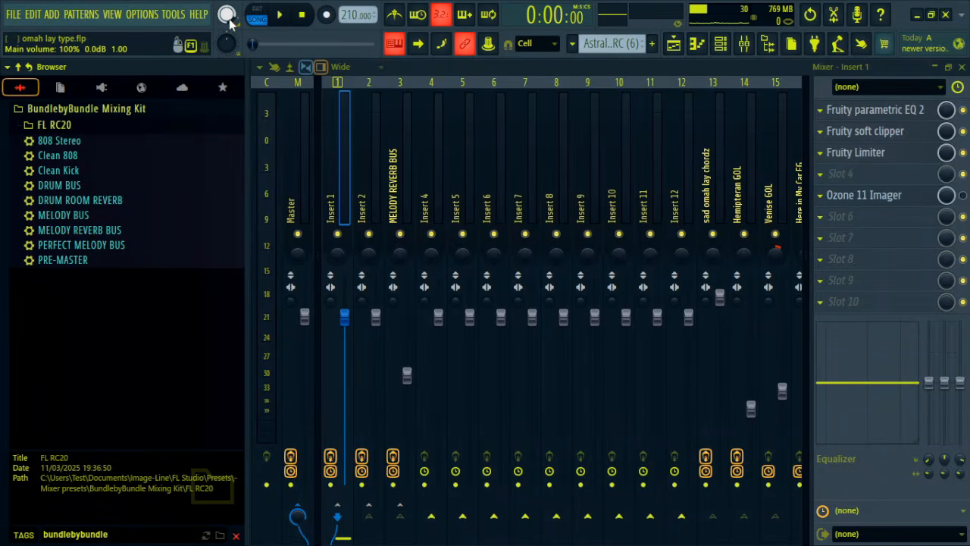
left_click_drag(228, 20, 228, 17)
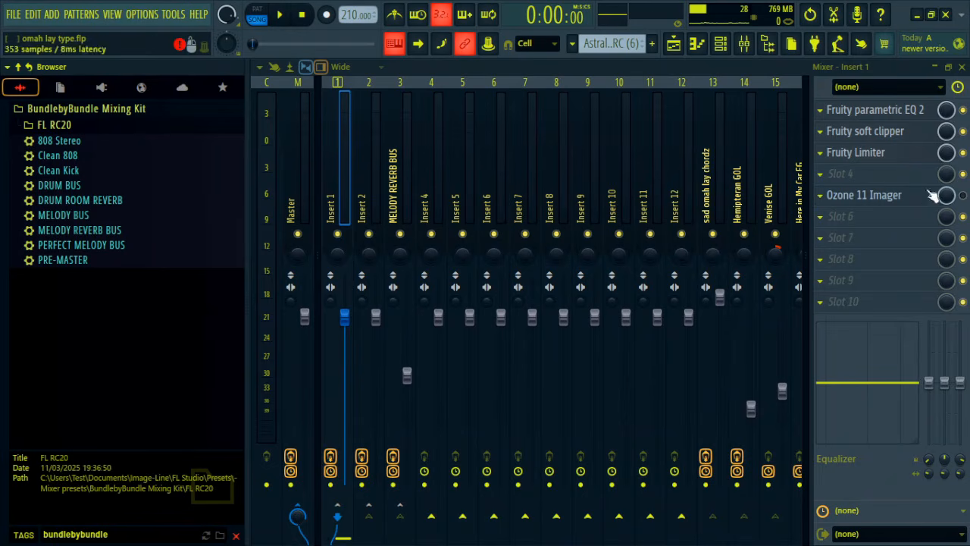
- Inspect Insert 1's Fruity parametric EQ 2, Fruity soft clipper and Fruity Limiter settings, and return to the playlist
left_click(915, 113)
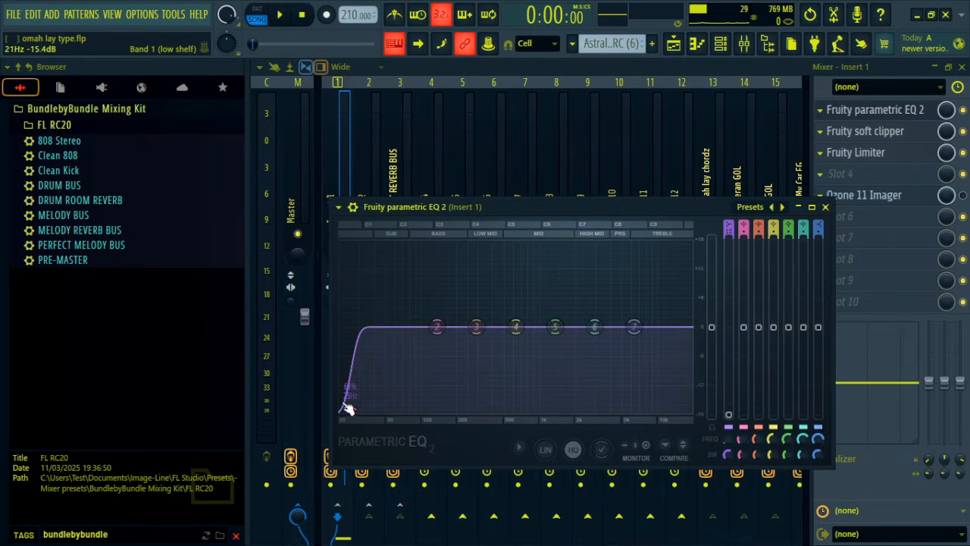
left_click(825, 207)
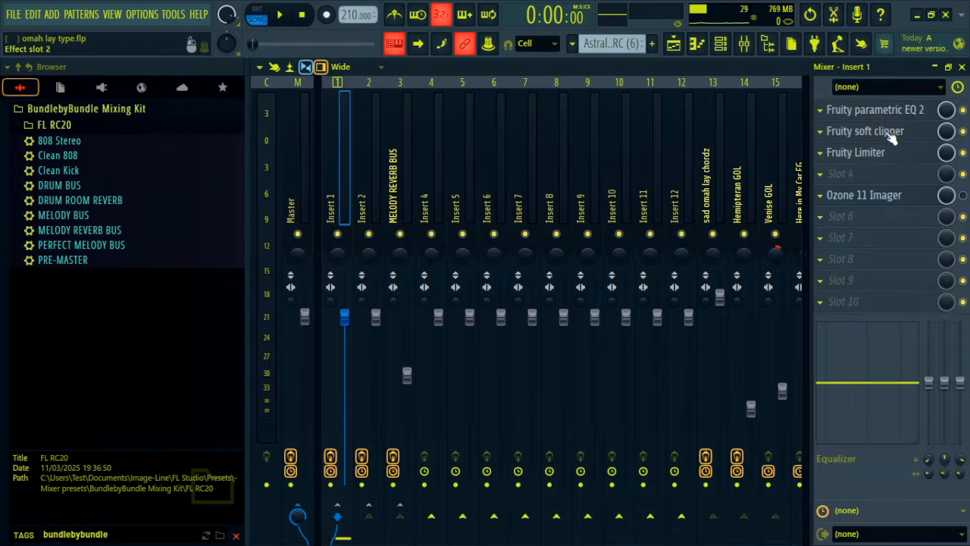
left_click(891, 137)
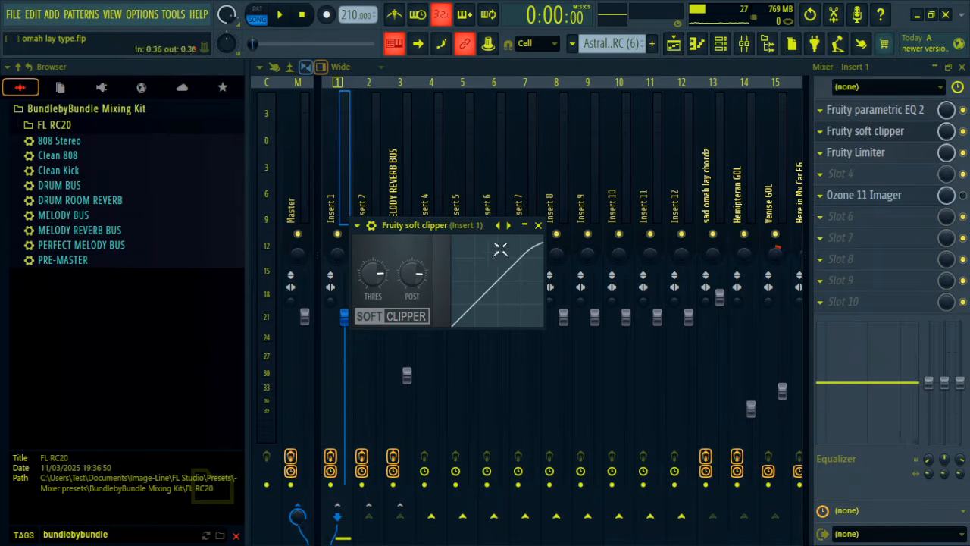
left_click(538, 225)
left_click(856, 152)
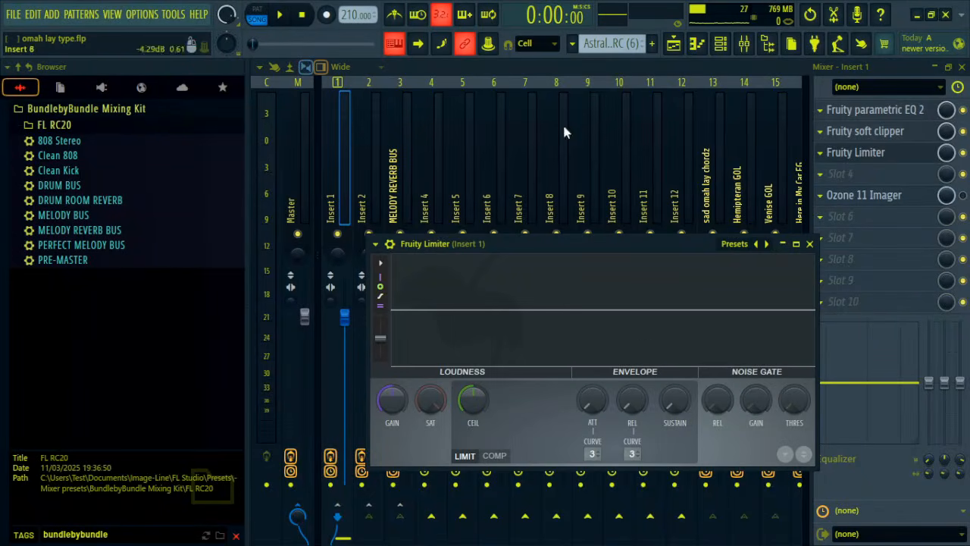
left_click(673, 43)
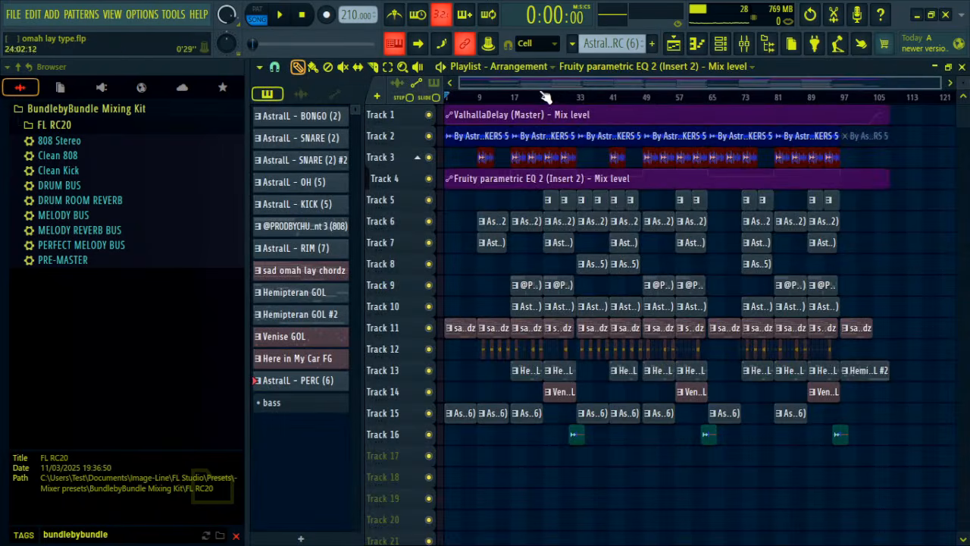
- Open Insert 1's Fruity Limiter and audition the beat from bar 25 to review its loudness controls
scroll(553, 99, "up", 5)
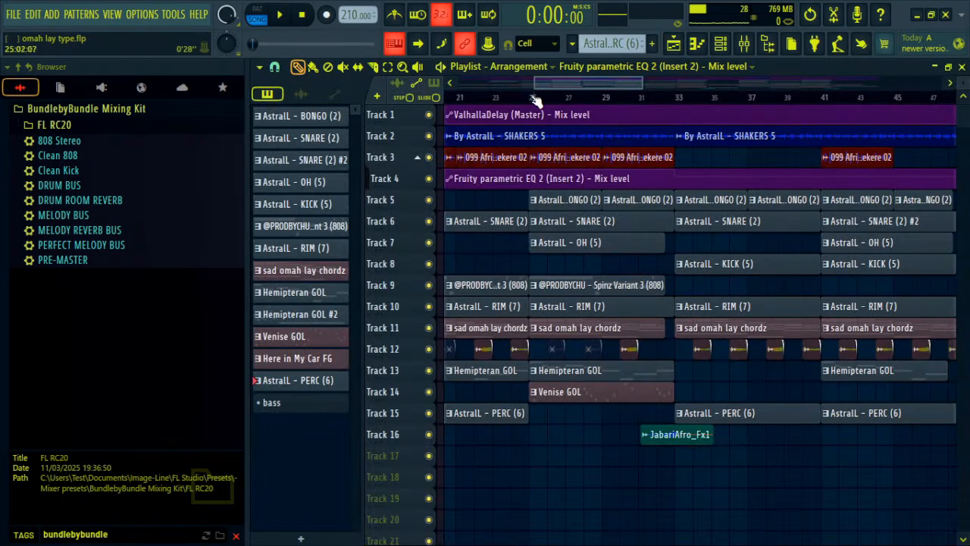
left_click(743, 43)
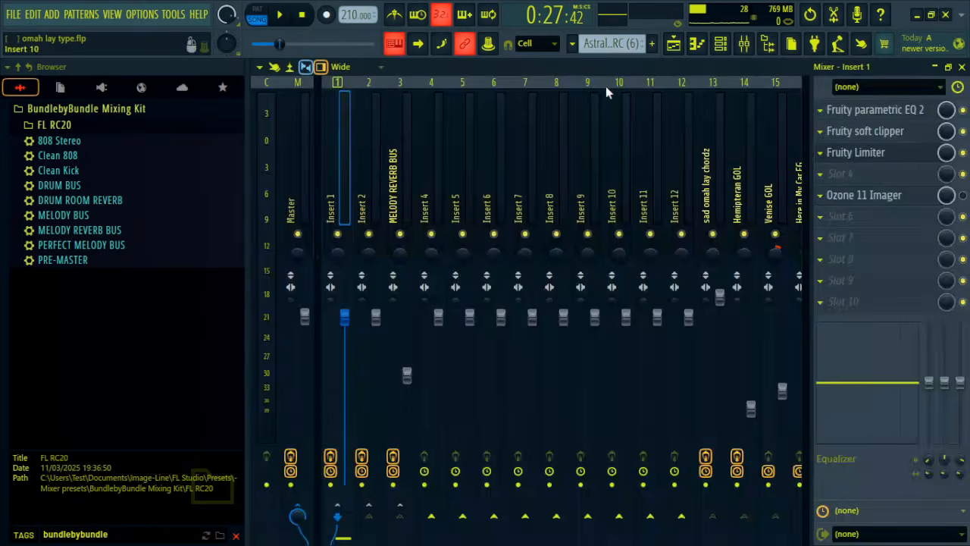
left_click(896, 156)
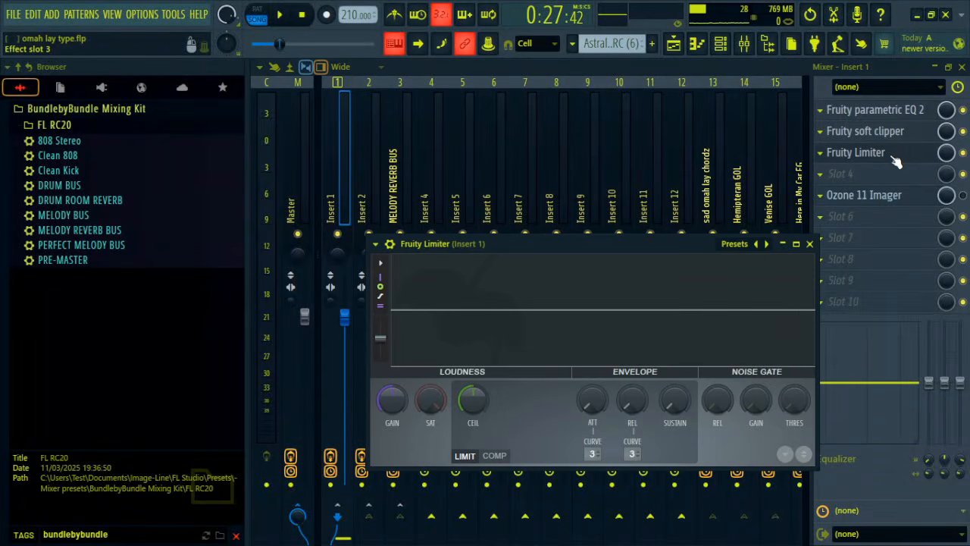
key("space")
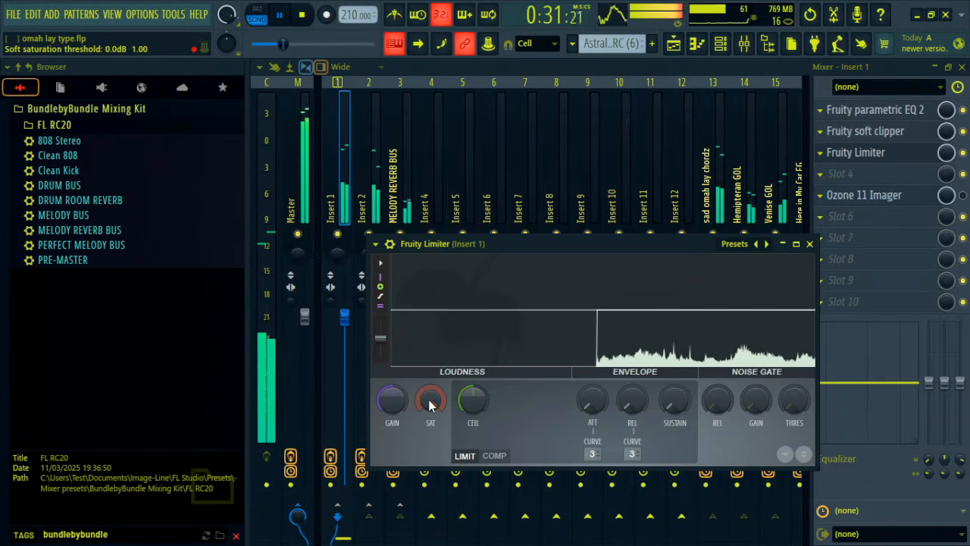
key("space")
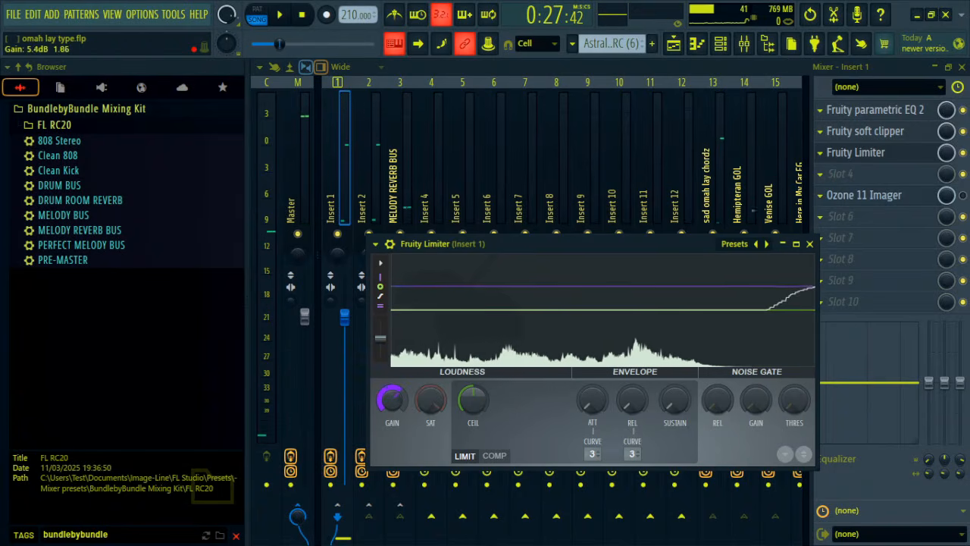
- Try the limiter gain at 13.6 dB during playback, settle it at about 10.3 dB, and keep the ceiling at 0.0 dB
key("space")
left_click_drag(395, 403, 396, 352)
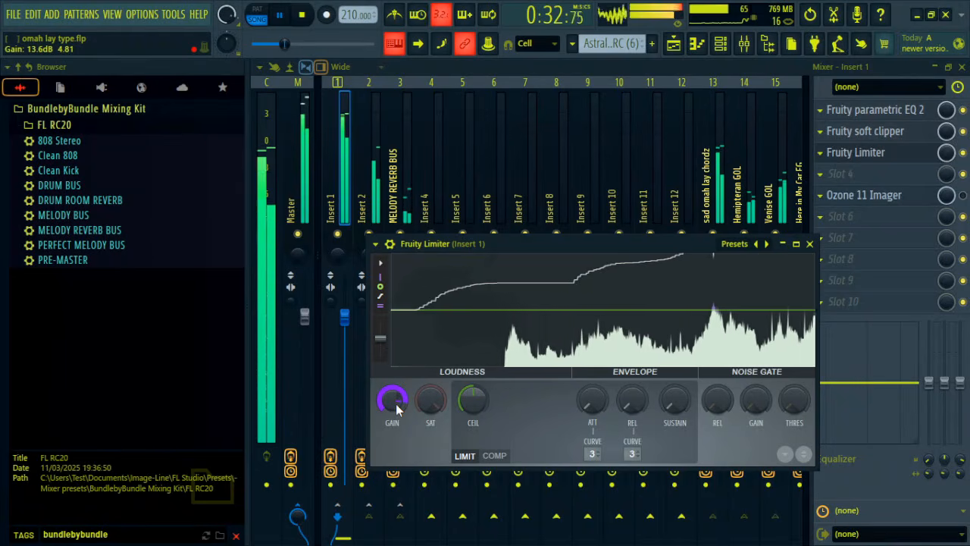
left_click_drag(395, 403, 395, 415)
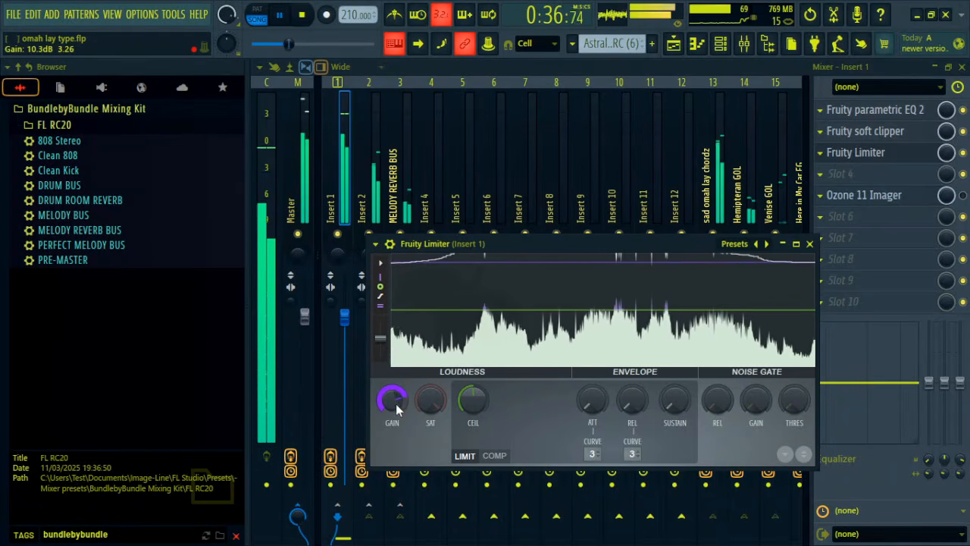
left_click_drag(472, 400, 472, 399)
key("space")
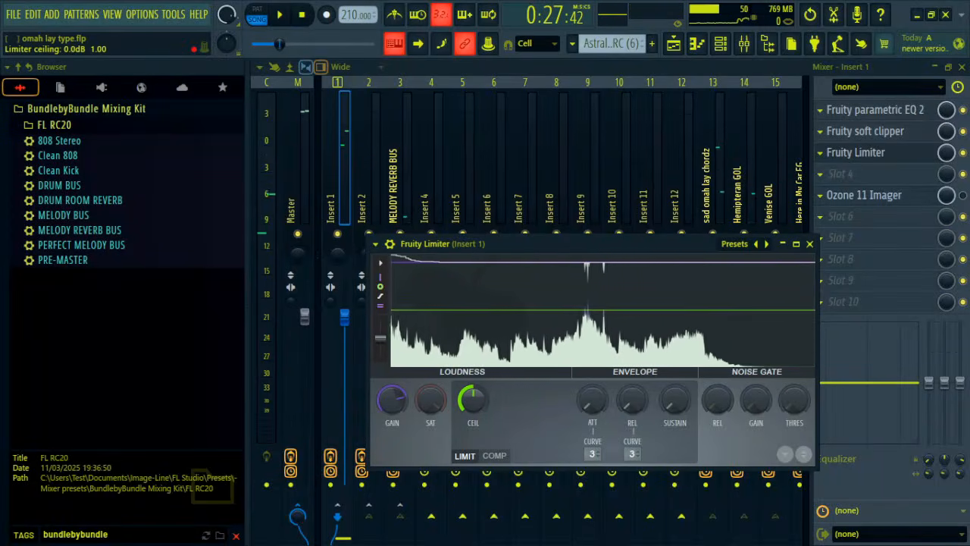
- Lower the limiter's soft saturation threshold to about -14.5 dB while auditioning the section, and fine-tune it
key("space")
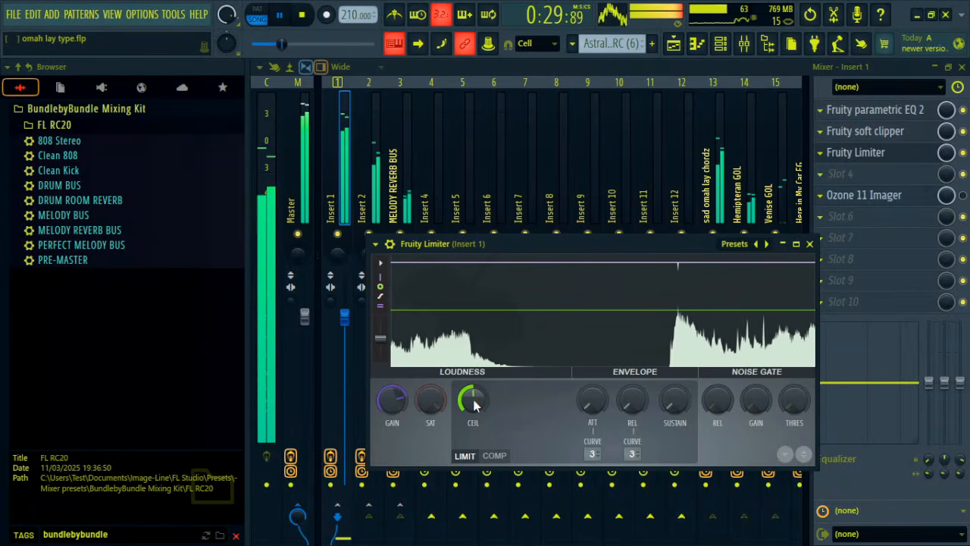
left_click_drag(430, 399, 430, 434)
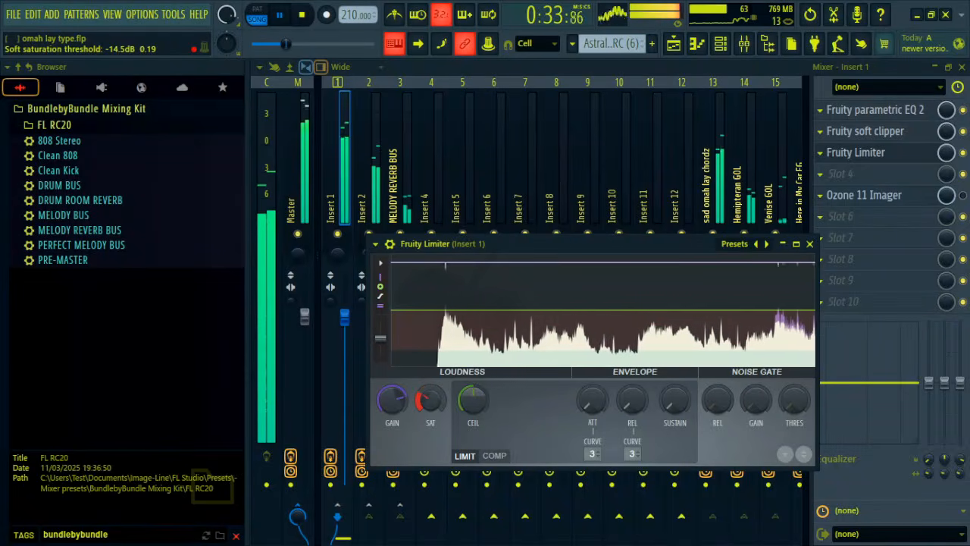
key("space")
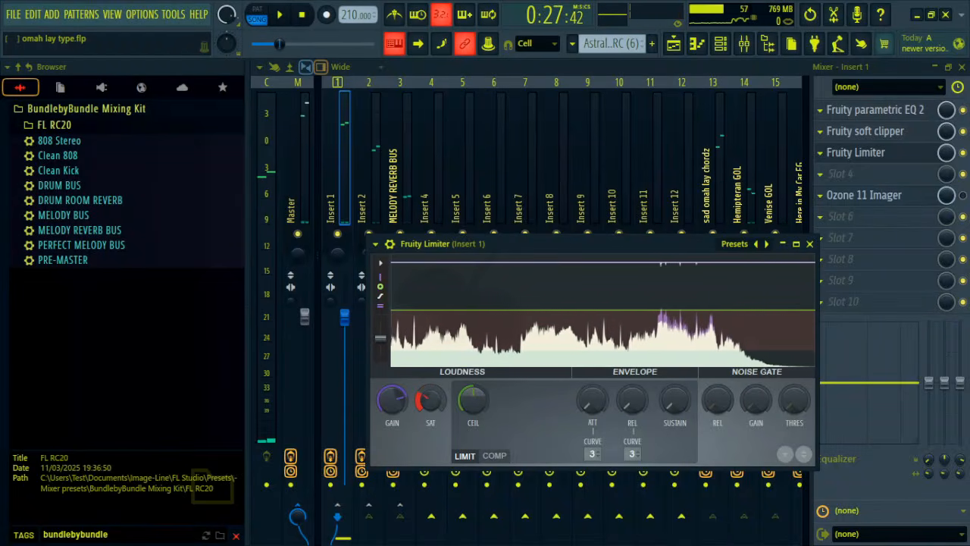
left_click_drag(430, 401, 430, 394)
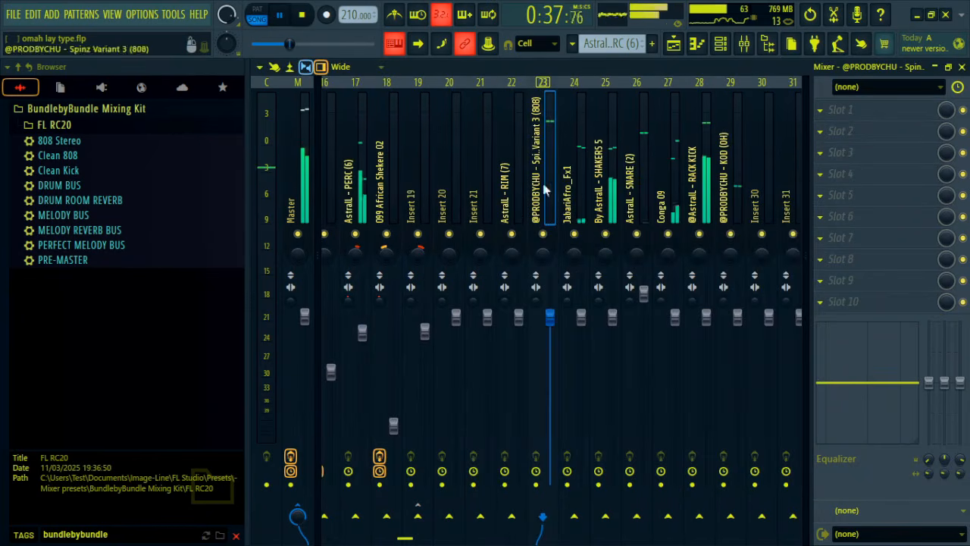
- Return from the mixer to the full playlist arrangement, stop playback and move the song position to the beginning
left_click(961, 67)
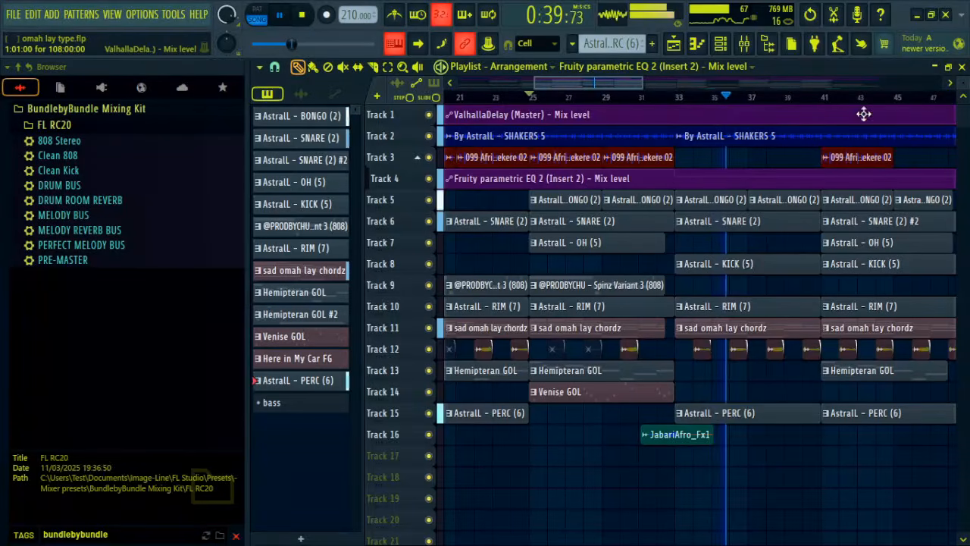
scroll(673, 99, "down", 5)
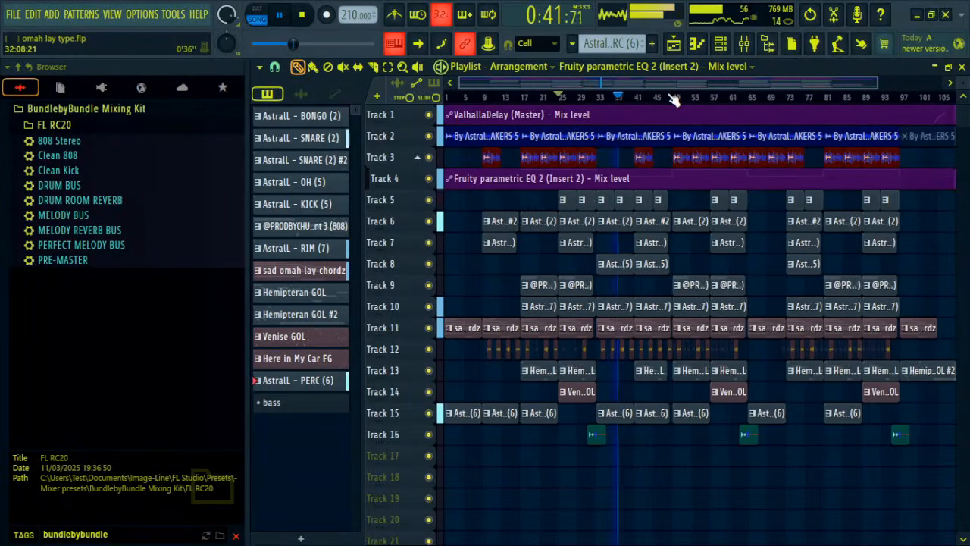
scroll(574, 102, "down", 1)
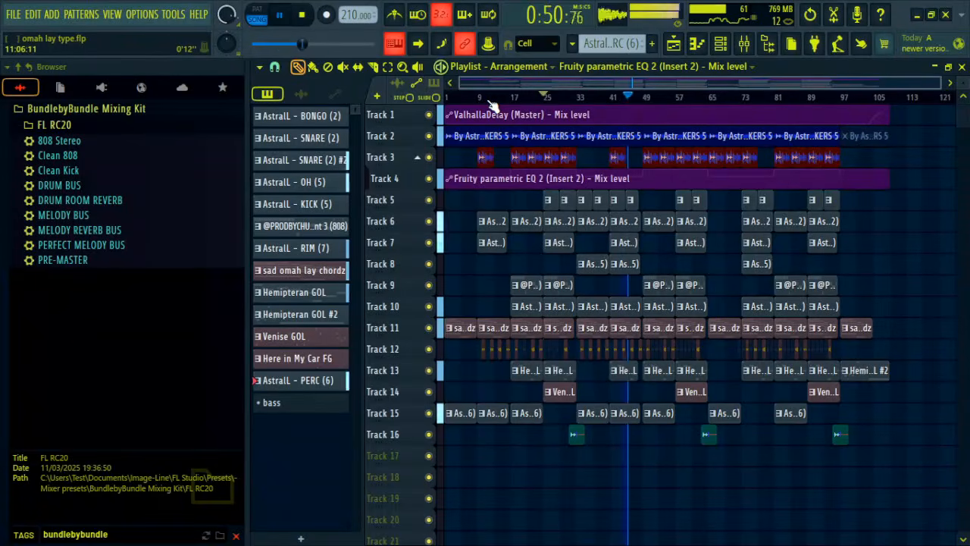
key("space")
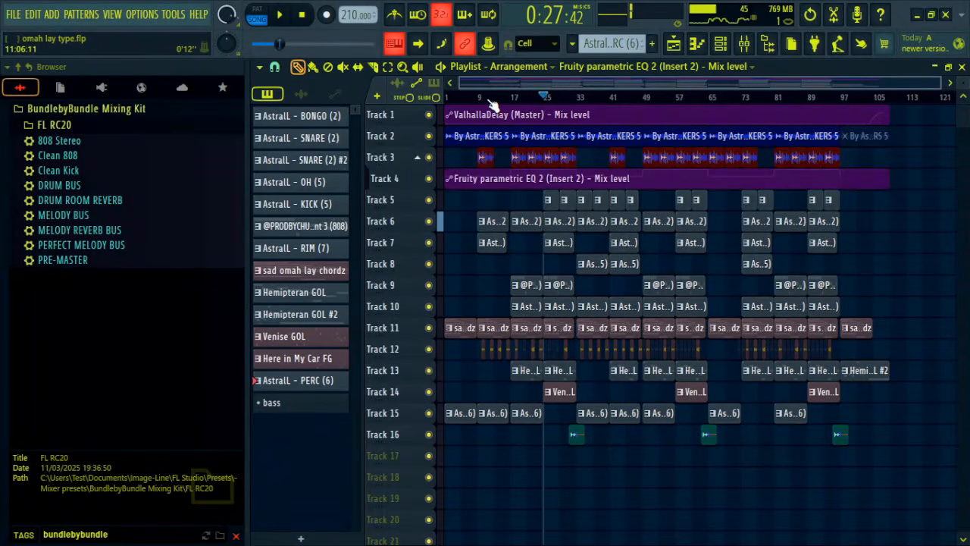
left_click_drag(490, 101, 401, 103)
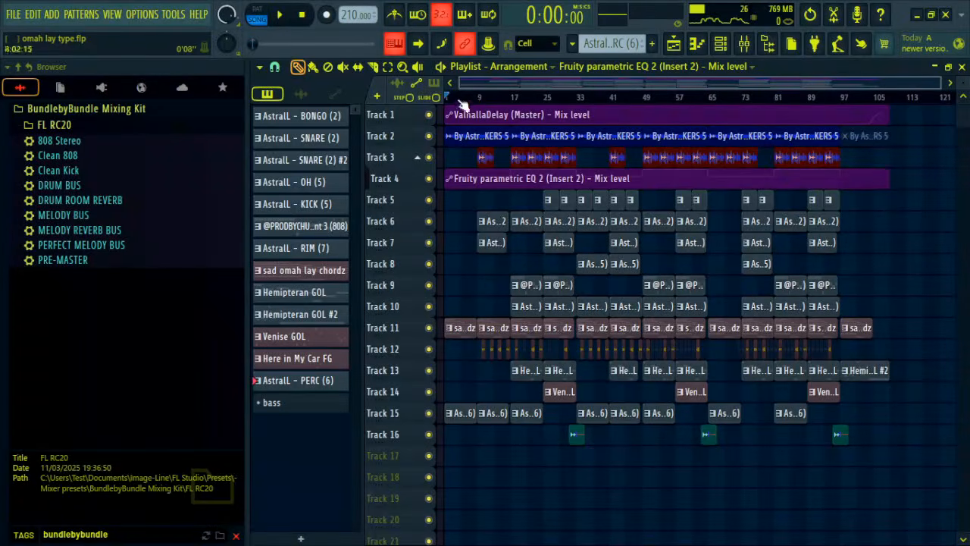
- Enlarge the playlist track height to show the clip contents and look over the whole arrangement
scroll(485, 100, "up", 3)
scroll(504, 101, "down", 3)
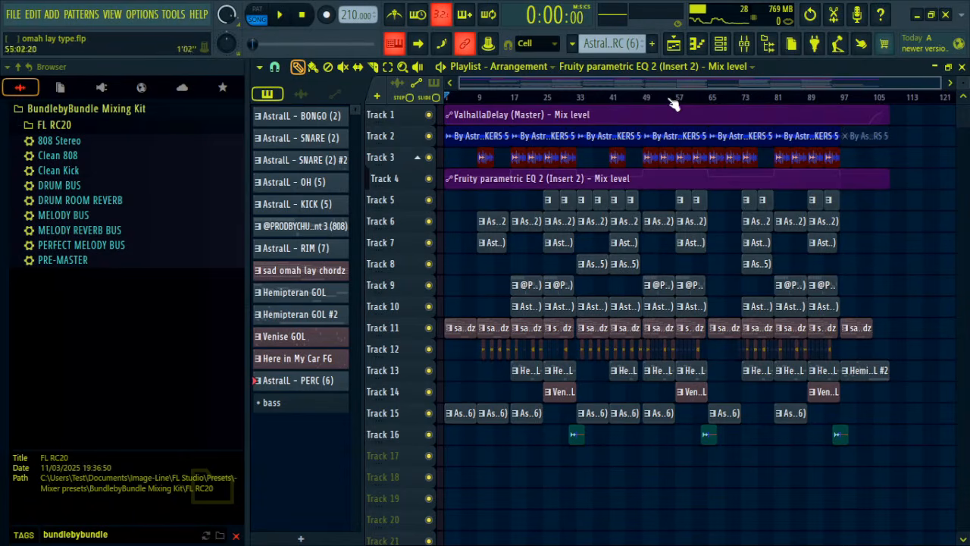
left_click_drag(963, 96, 963, 74)
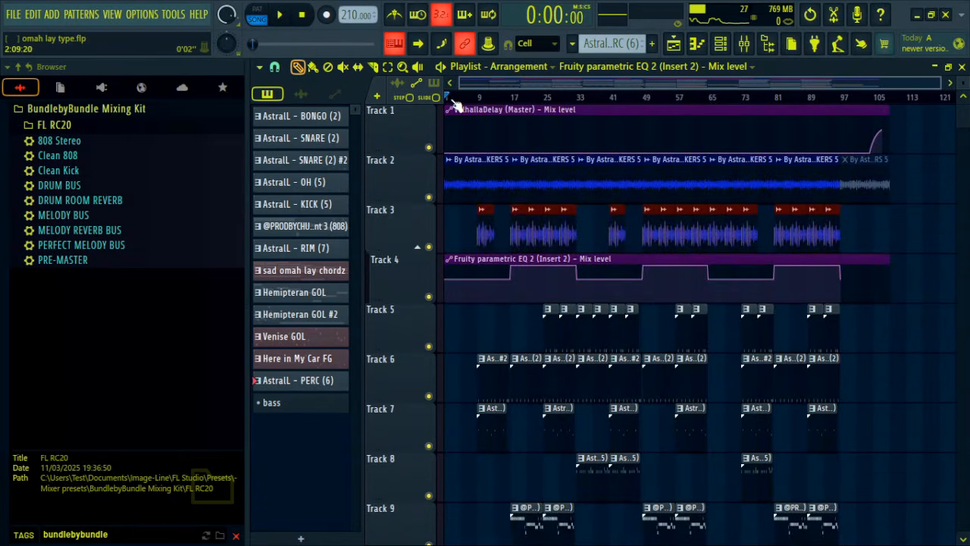
scroll(454, 103, "up", 5)
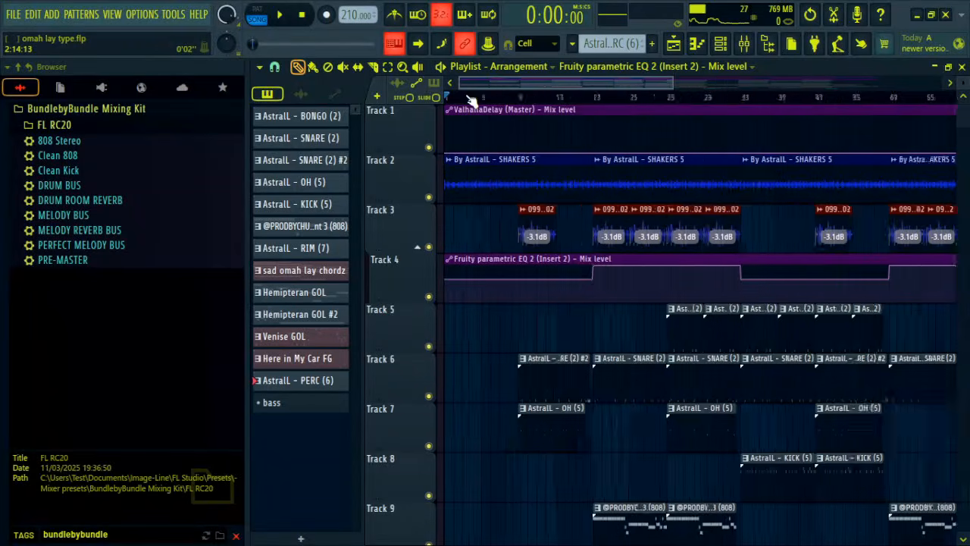
scroll(470, 100, "down", 2)
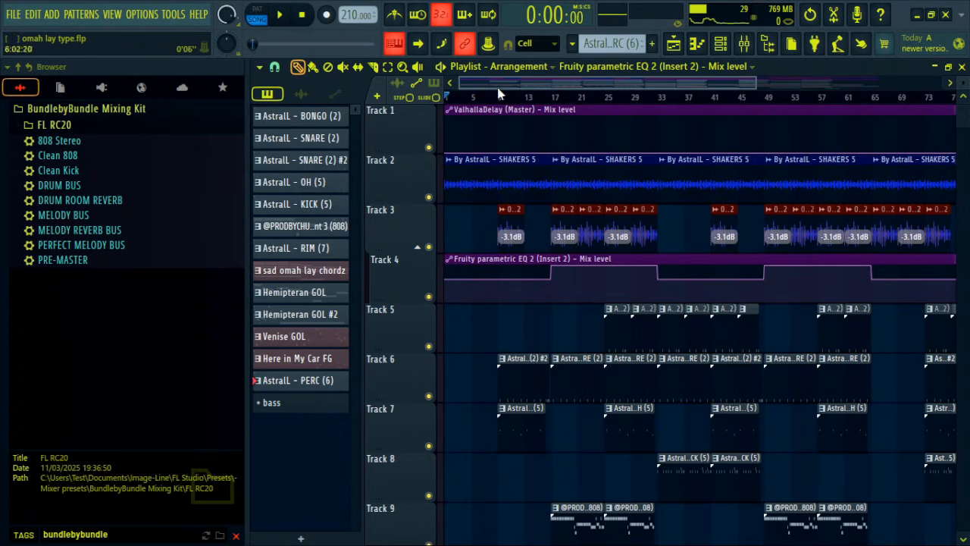
scroll(559, 99, "down", 3)
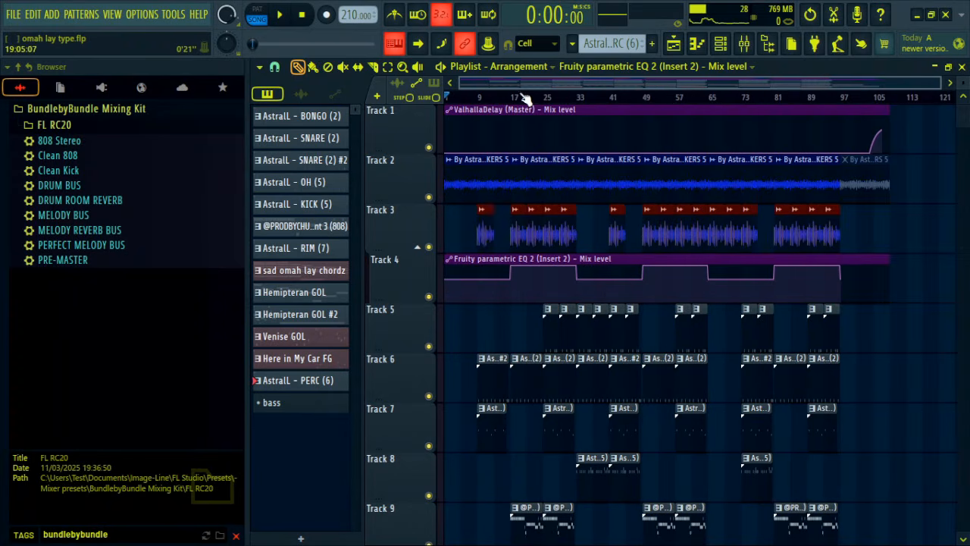